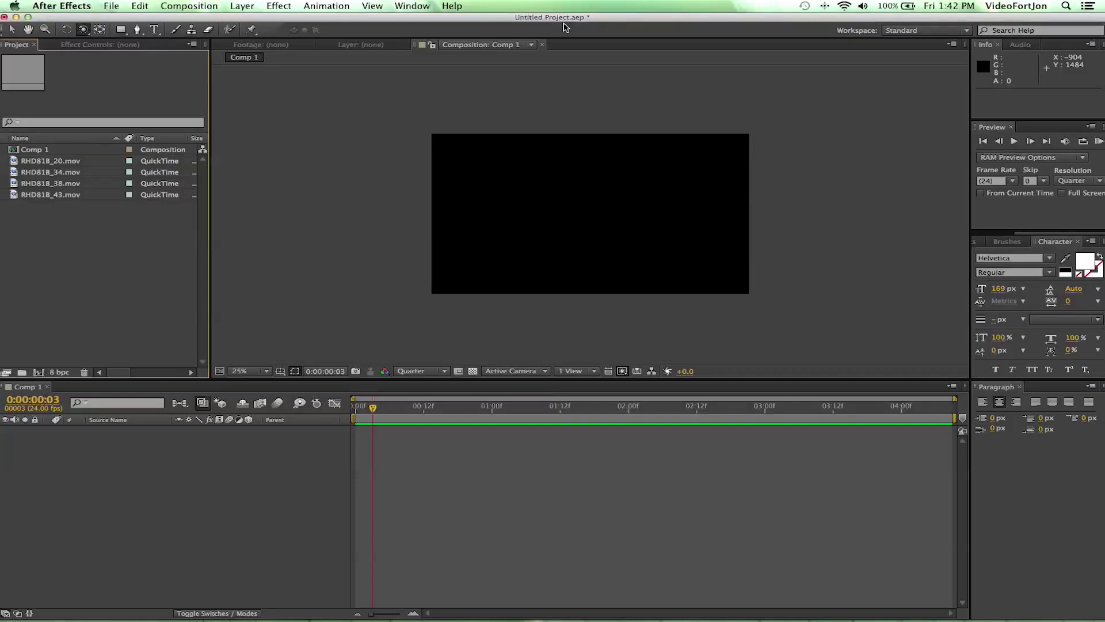
- Save the project and return to the Selection tool
key("super+s")
key("super+s")
left_click(11, 31)
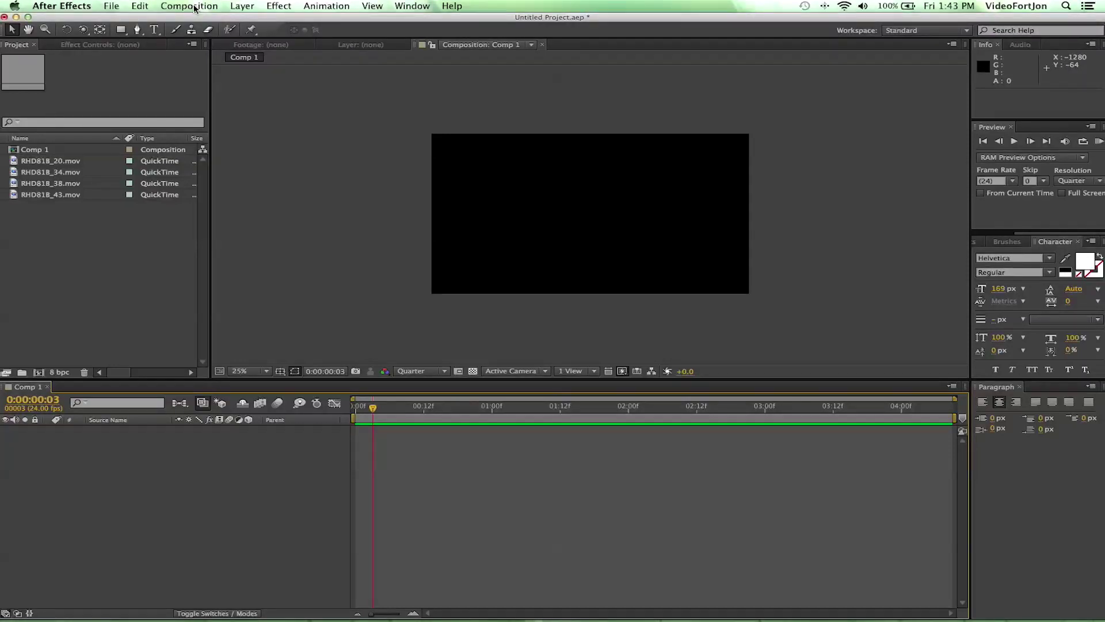
- Add a 1920×1080 pure black (000000) solid layer, Black Solid 1, to Comp 1
left_click(230, 7)
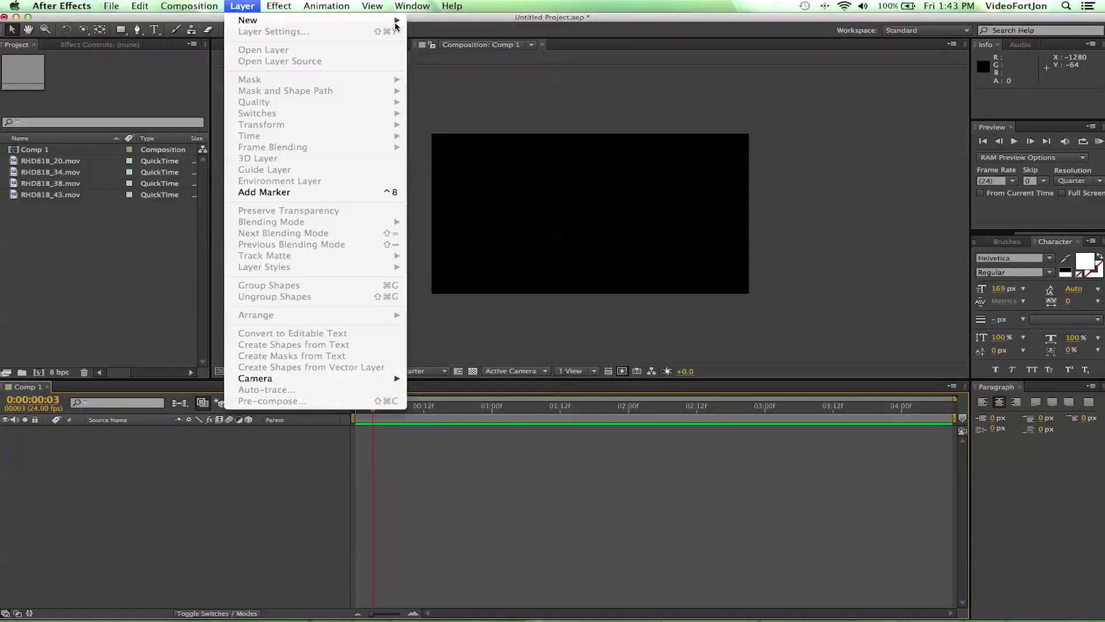
mouse_move(396, 23)
left_click(433, 36)
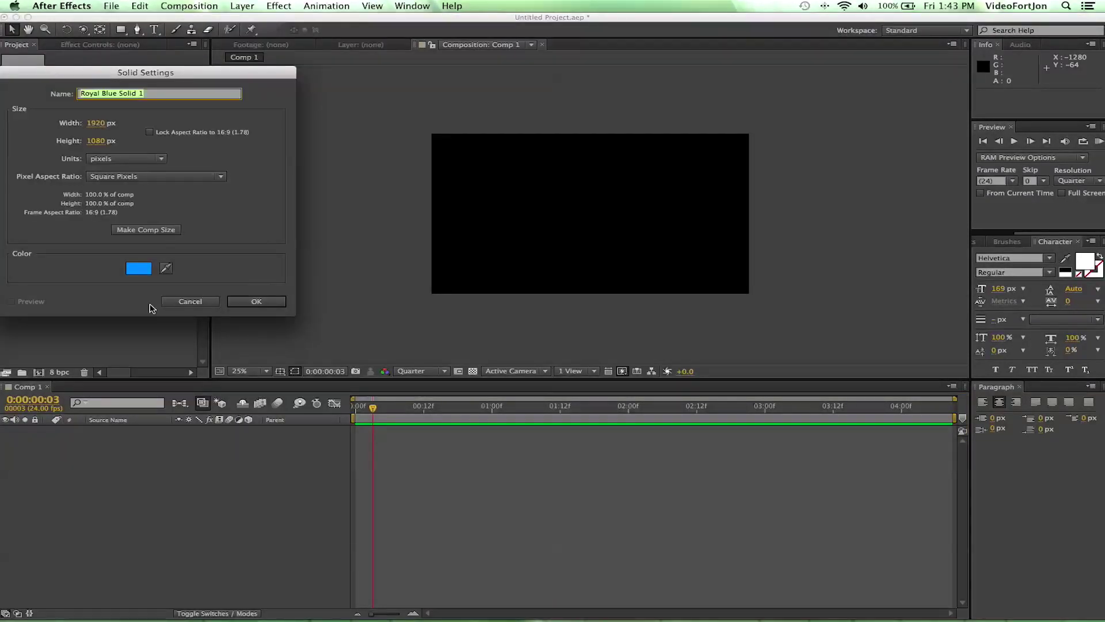
left_click(138, 268)
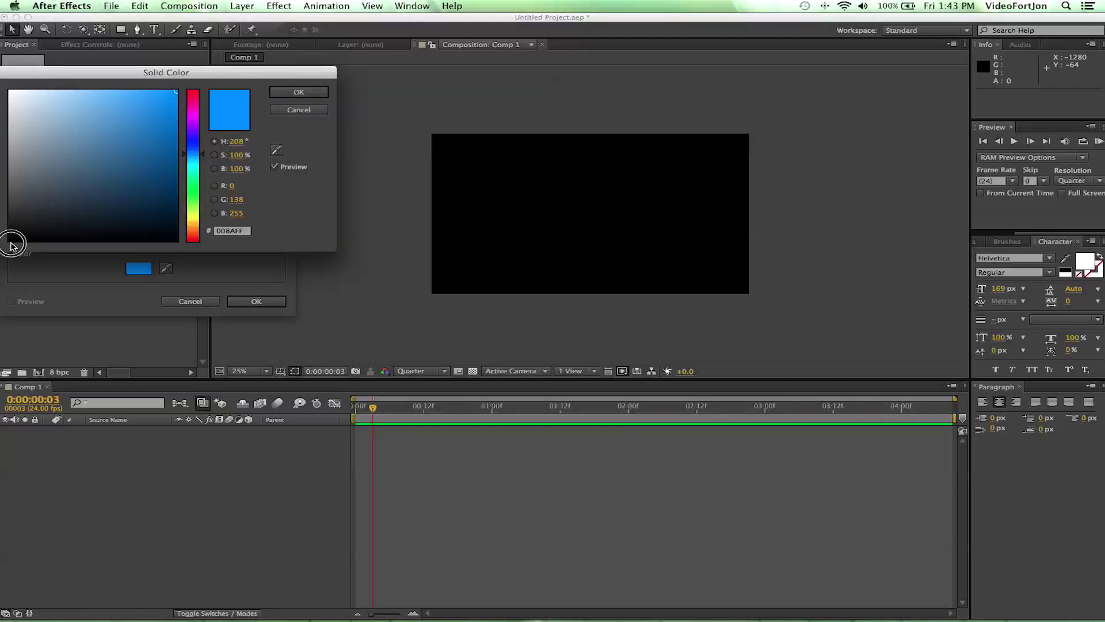
left_click(11, 241)
left_click(8, 241)
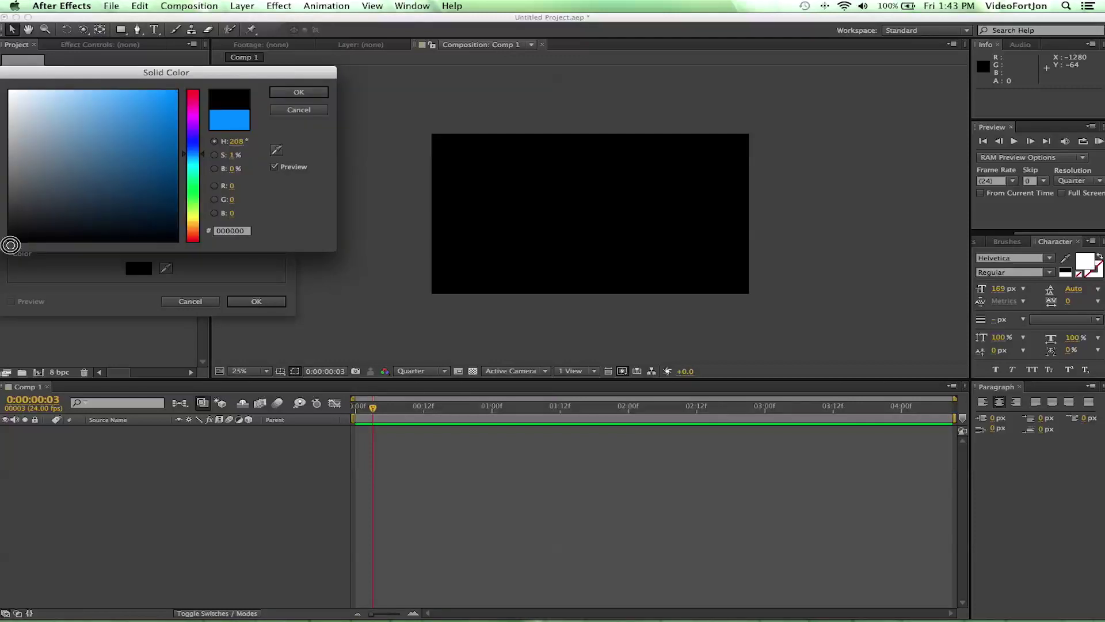
left_click(294, 93)
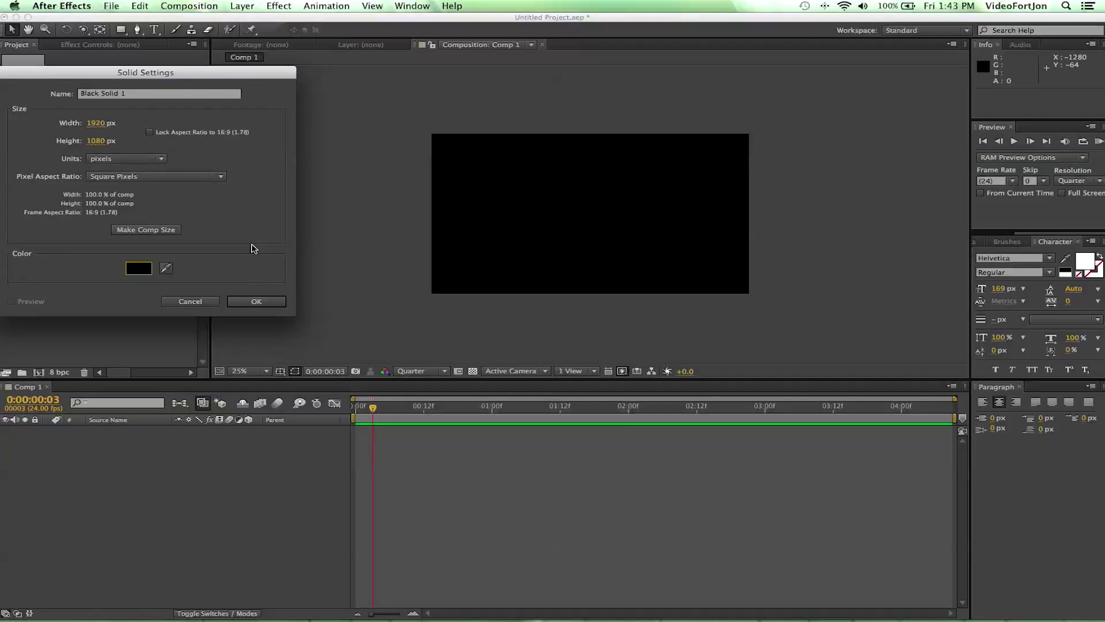
left_click(267, 301)
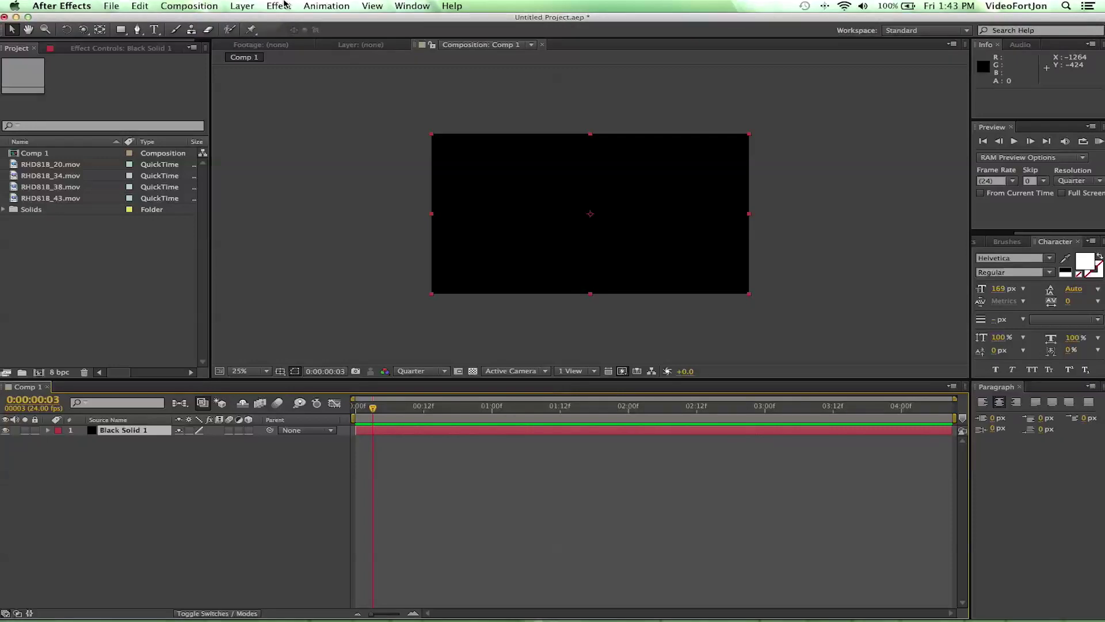
- Search Effects & Presets for 'cc part' and apply CC Particle World to Black Solid 1
left_click(1007, 238)
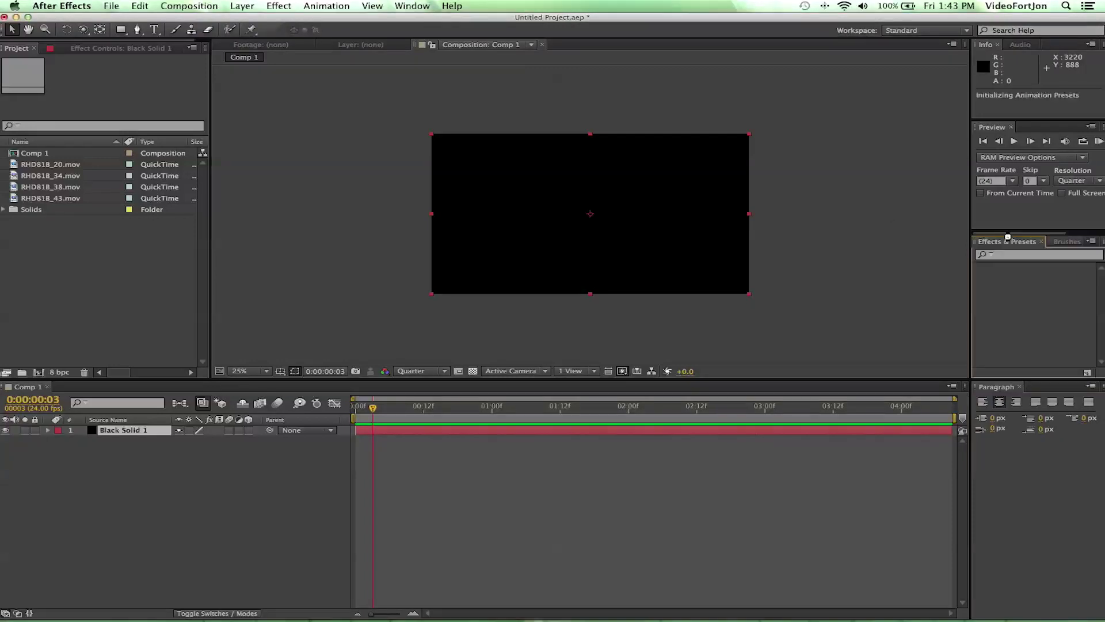
left_click(1009, 257)
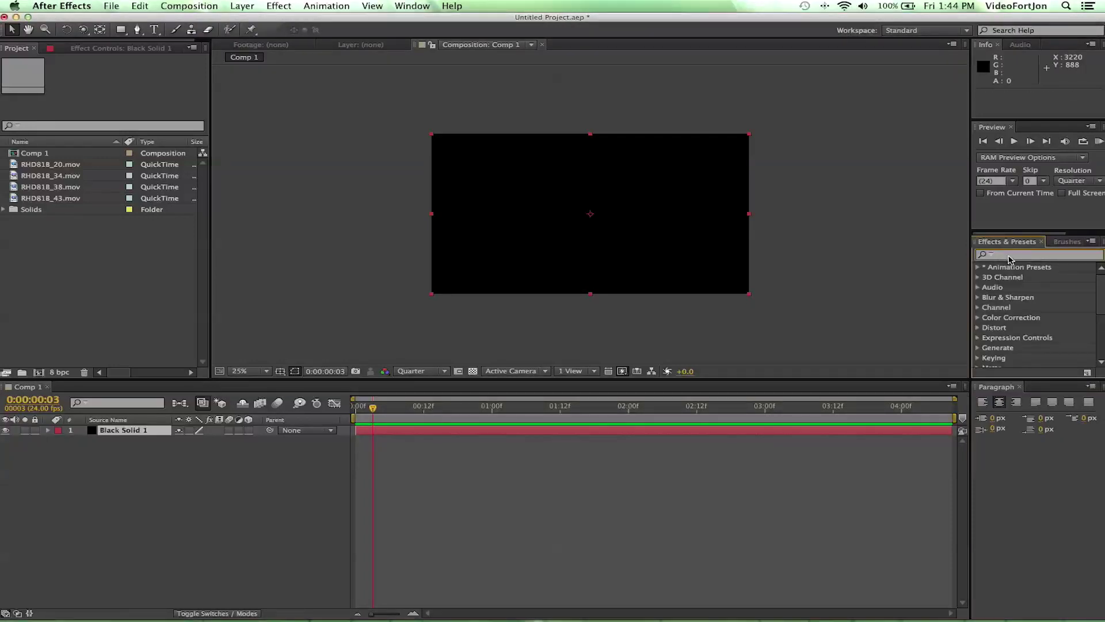
type("cc")
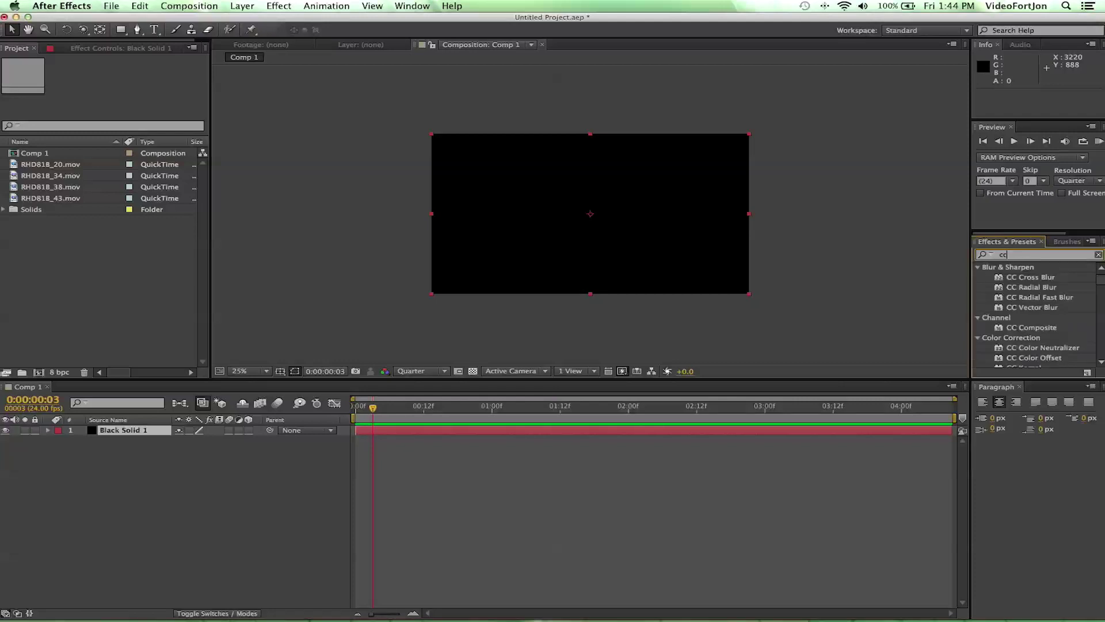
type(" particl")
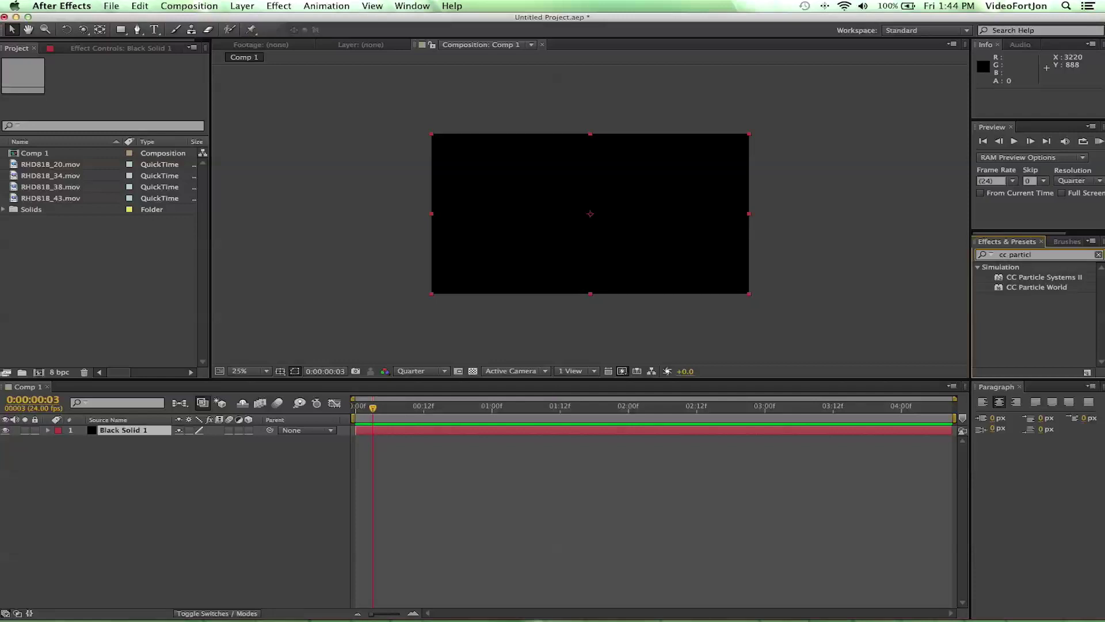
left_click(1000, 289)
left_click_drag(999, 289, 553, 220)
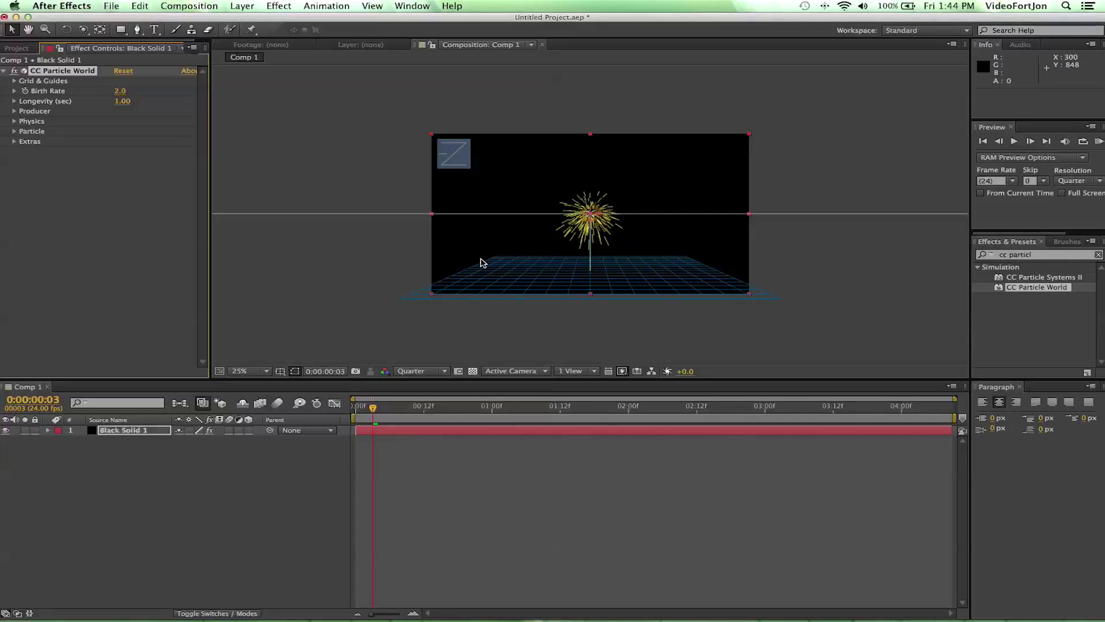
- Create Camera 1 as a Two-Node Camera with the 50mm lens preset
left_click(120, 94)
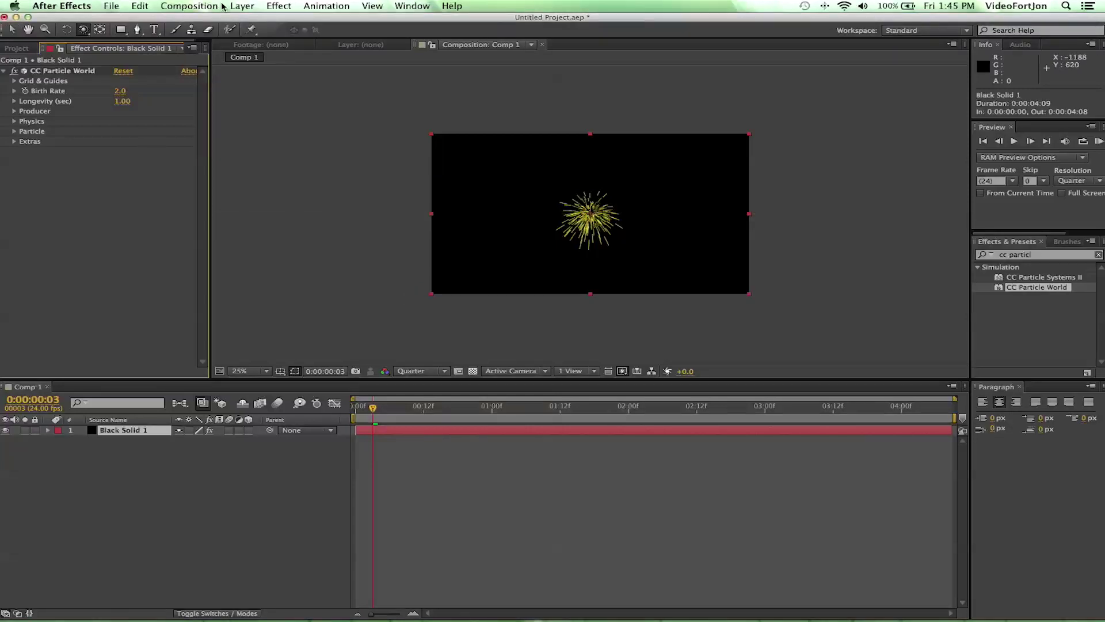
left_click(243, 6)
mouse_move(245, 22)
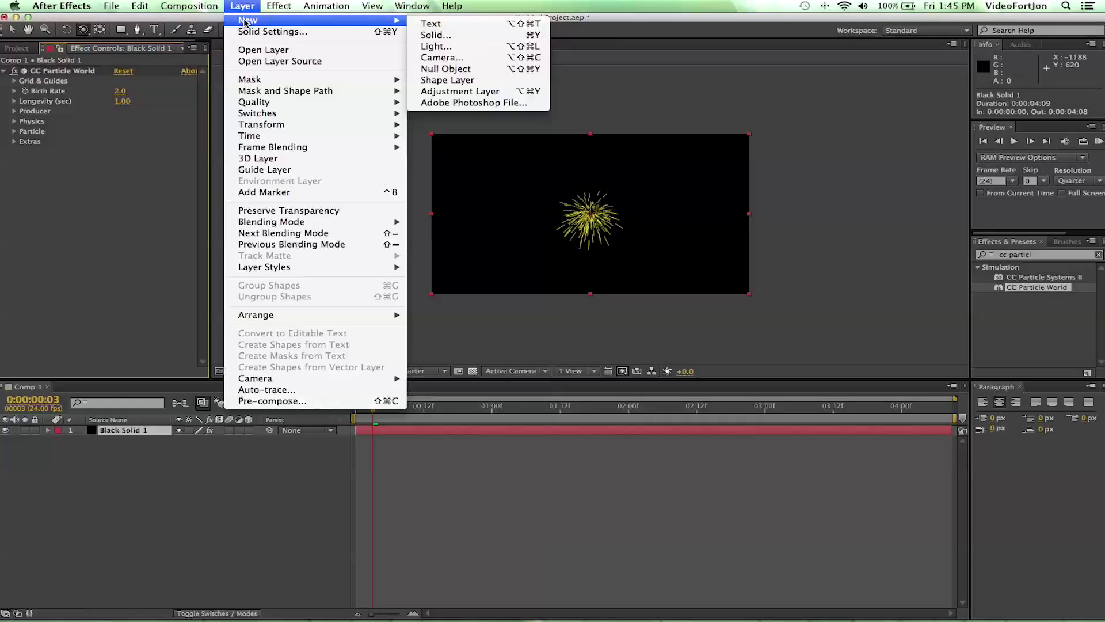
left_click(439, 58)
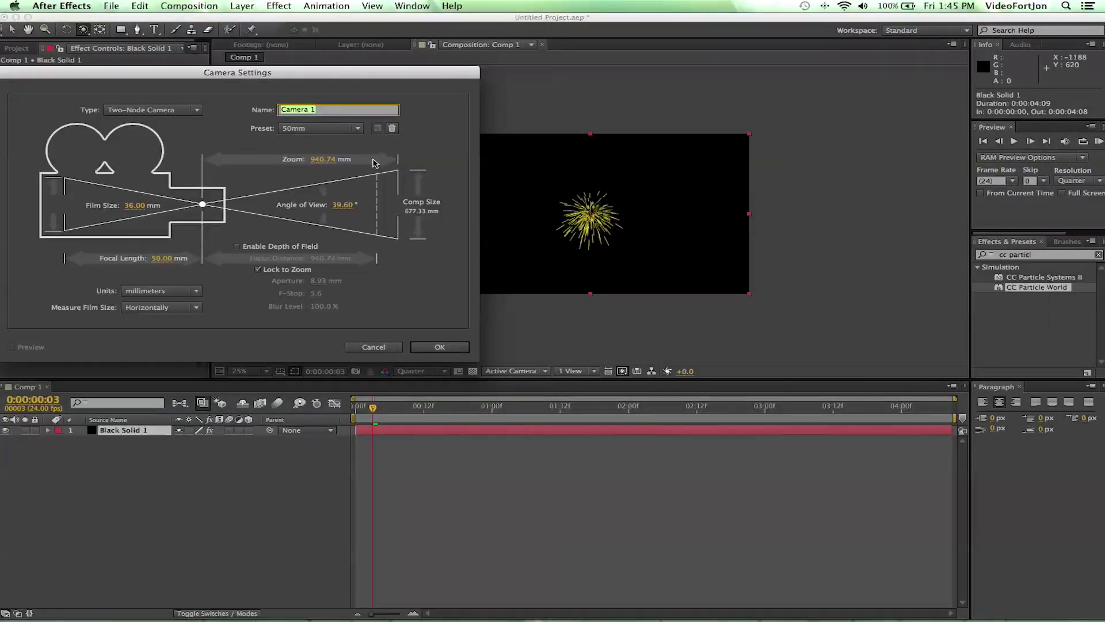
left_click(311, 128)
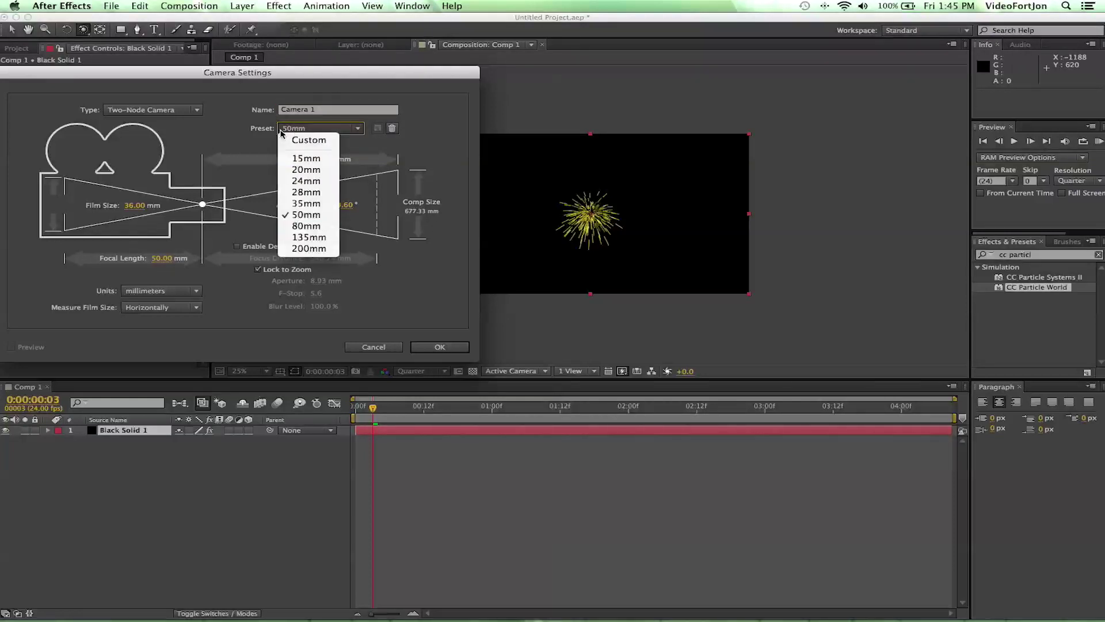
left_click(240, 129)
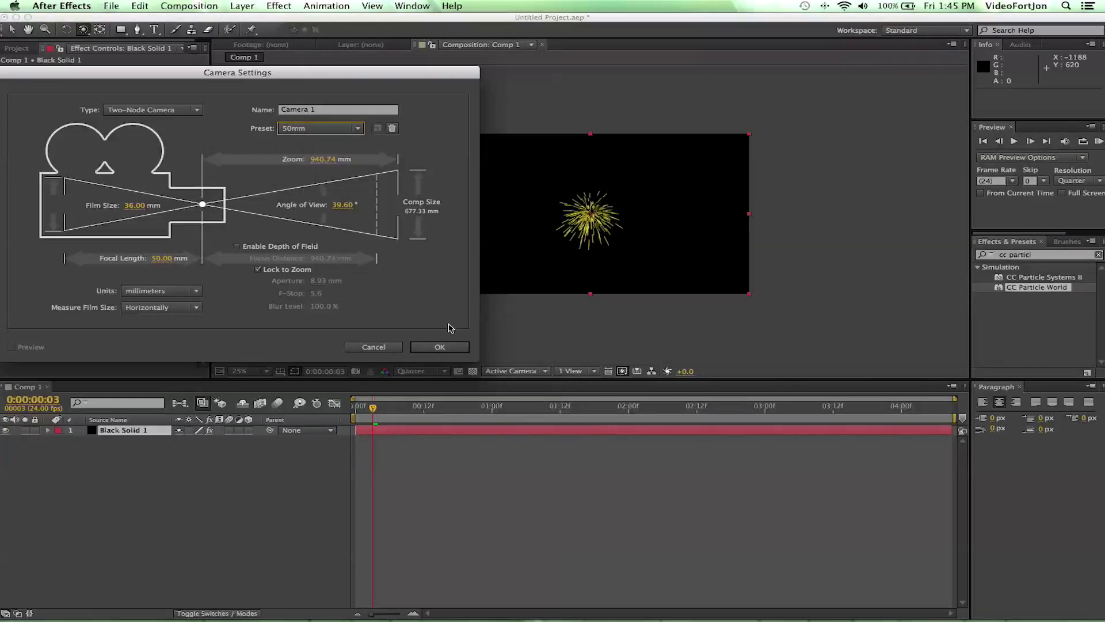
left_click(440, 347)
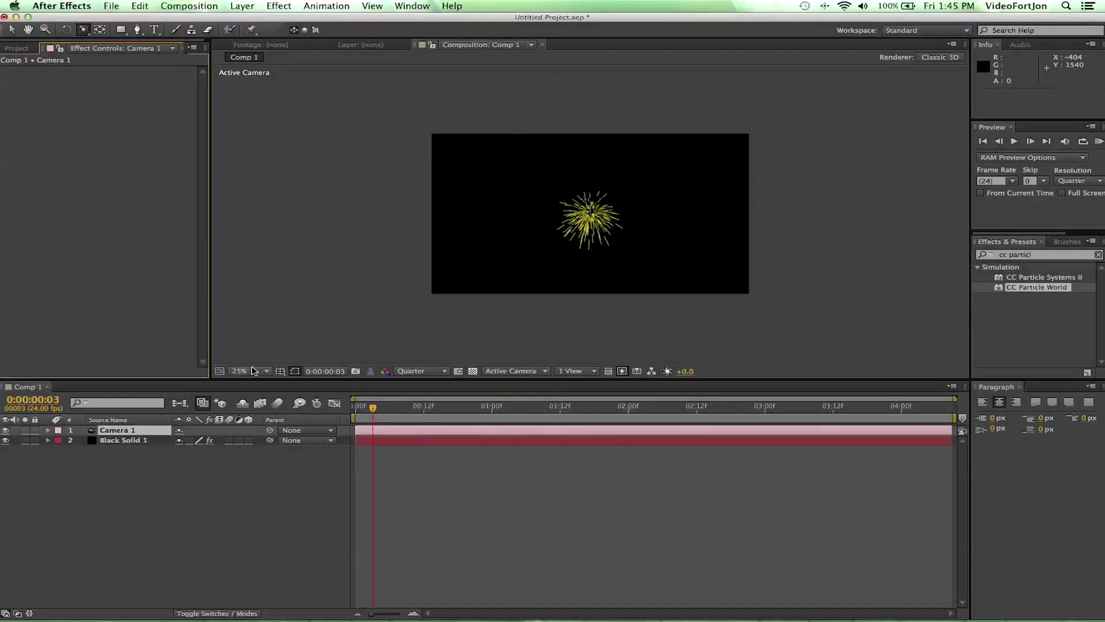
- Orbit and pan Camera 1 around the particle burst, then fit the comp back into view
left_click(87, 35)
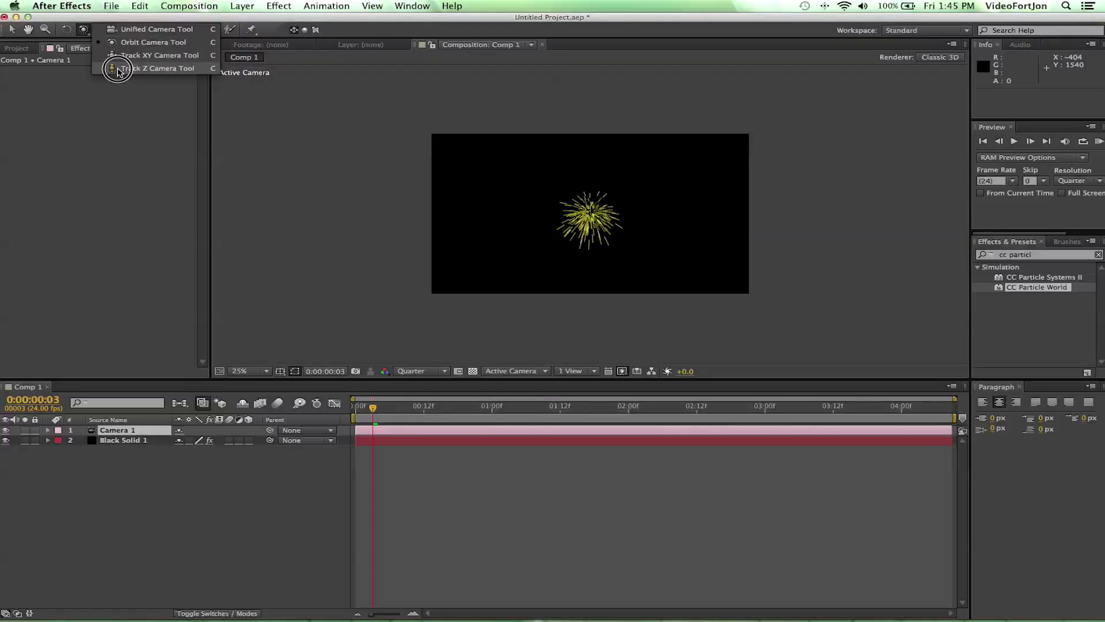
left_click(92, 43)
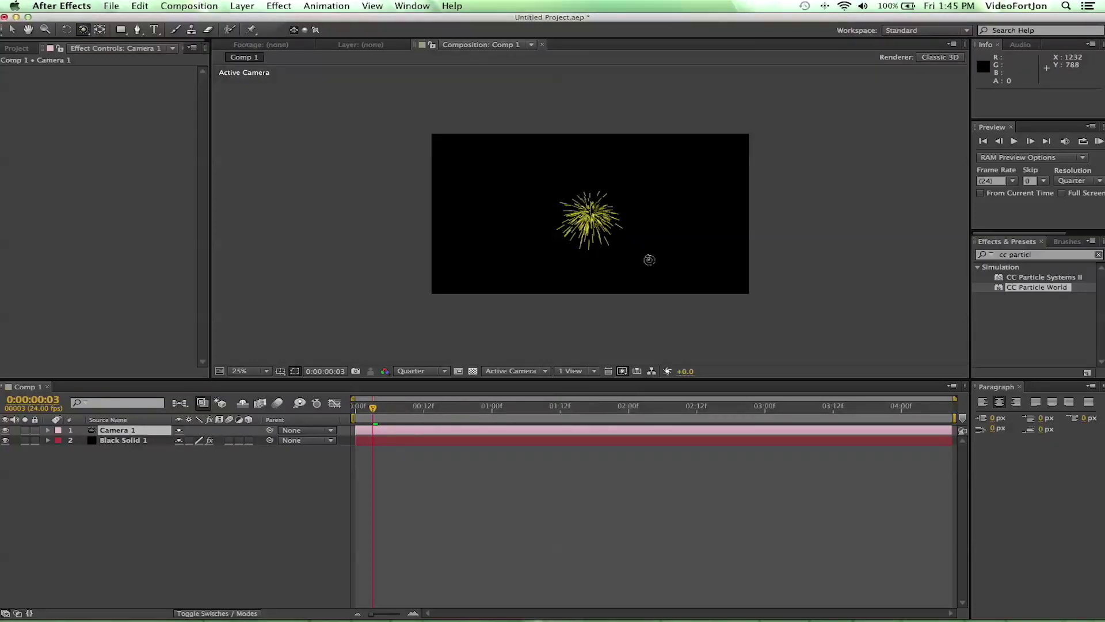
left_click_drag(589, 230, 679, 294)
scroll(518, 226, "up", 3)
scroll(518, 225, "down", 1)
scroll(519, 225, "up", 2)
left_click_drag(653, 180, 472, 144)
scroll(493, 297, "down", 2)
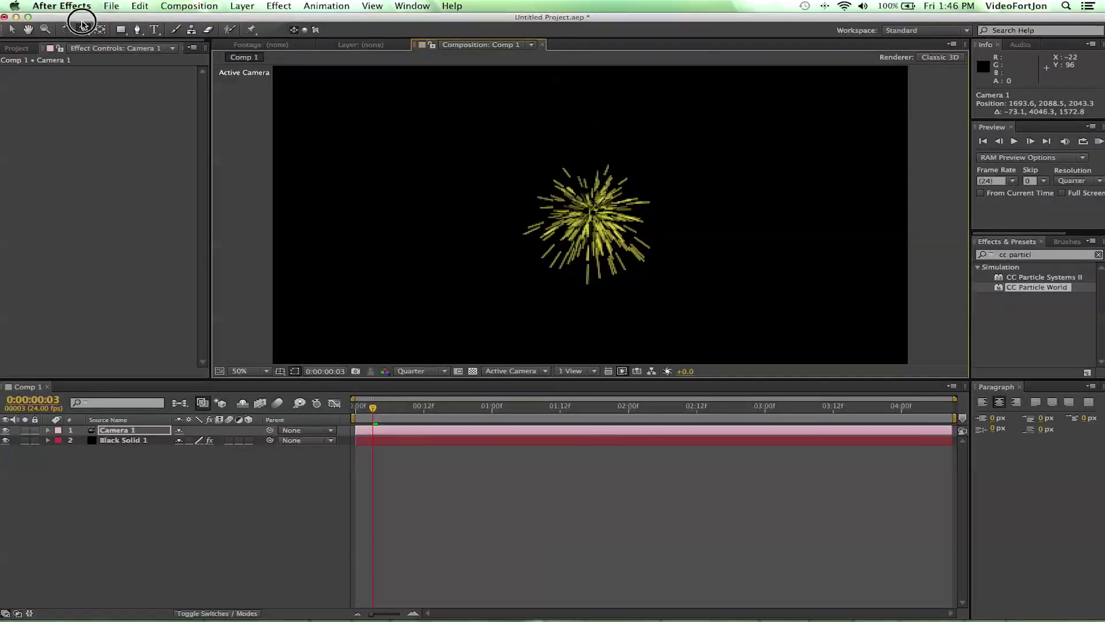
left_click_drag(83, 24, 127, 55)
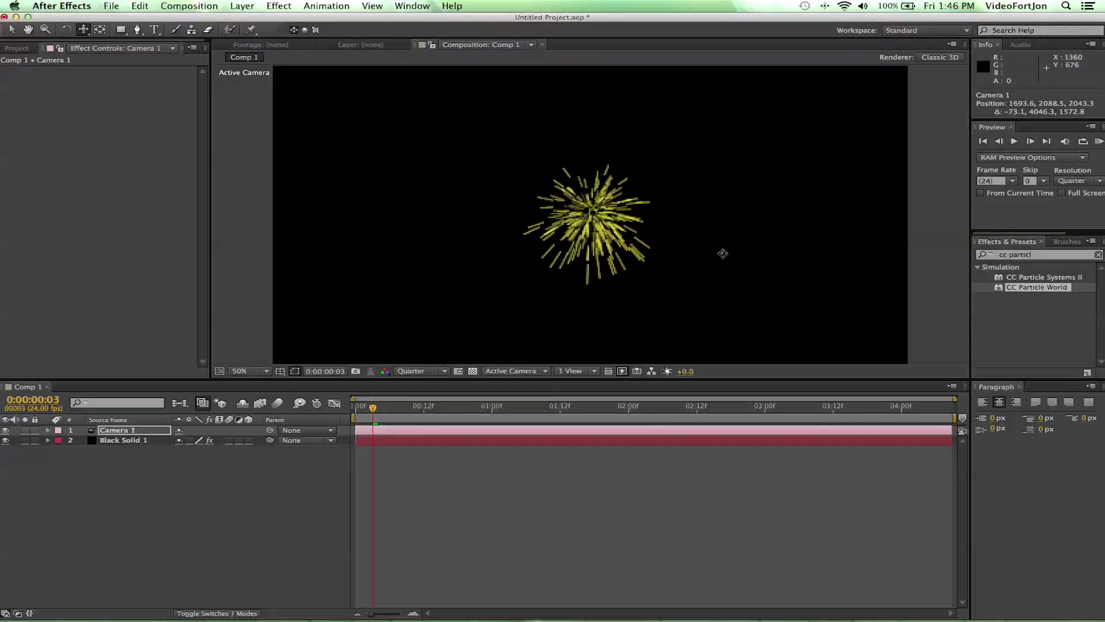
left_click_drag(723, 254, 567, 219)
key("comma")
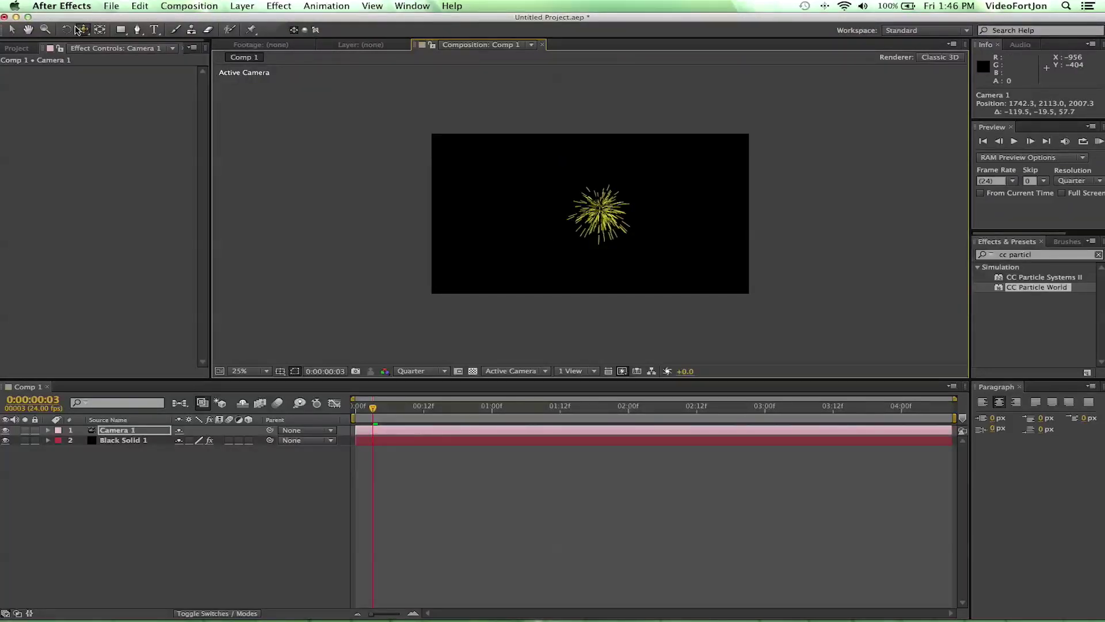
- Dolly, orbit and pan the camera in among the particles, then show Black Solid 1's CC Particle World settings
left_click_drag(83, 29, 118, 67)
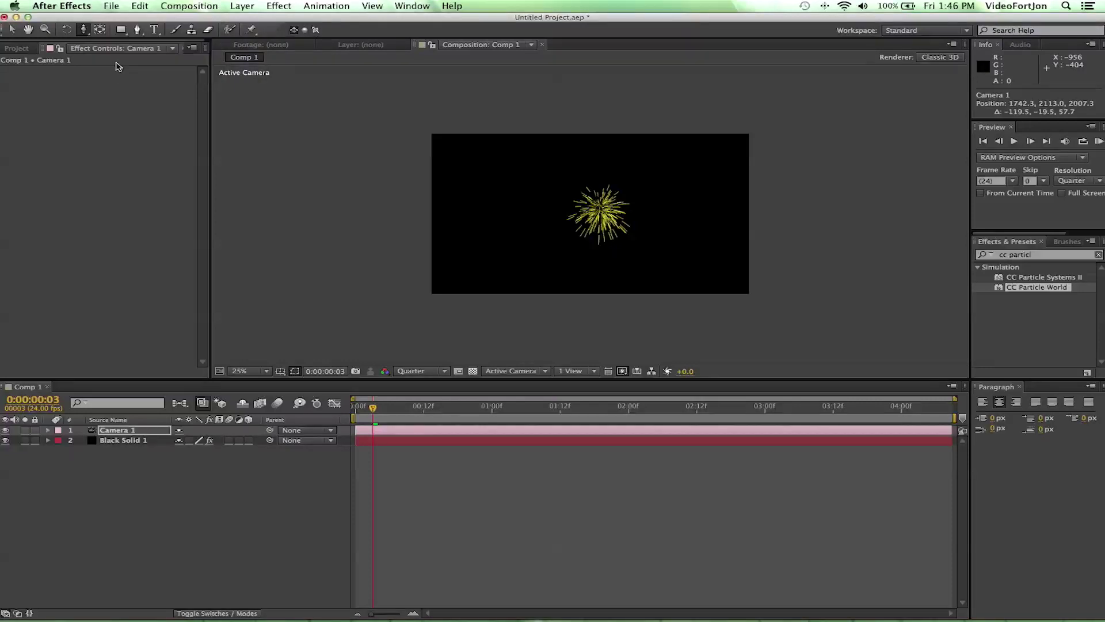
left_click_drag(619, 260, 618, 253)
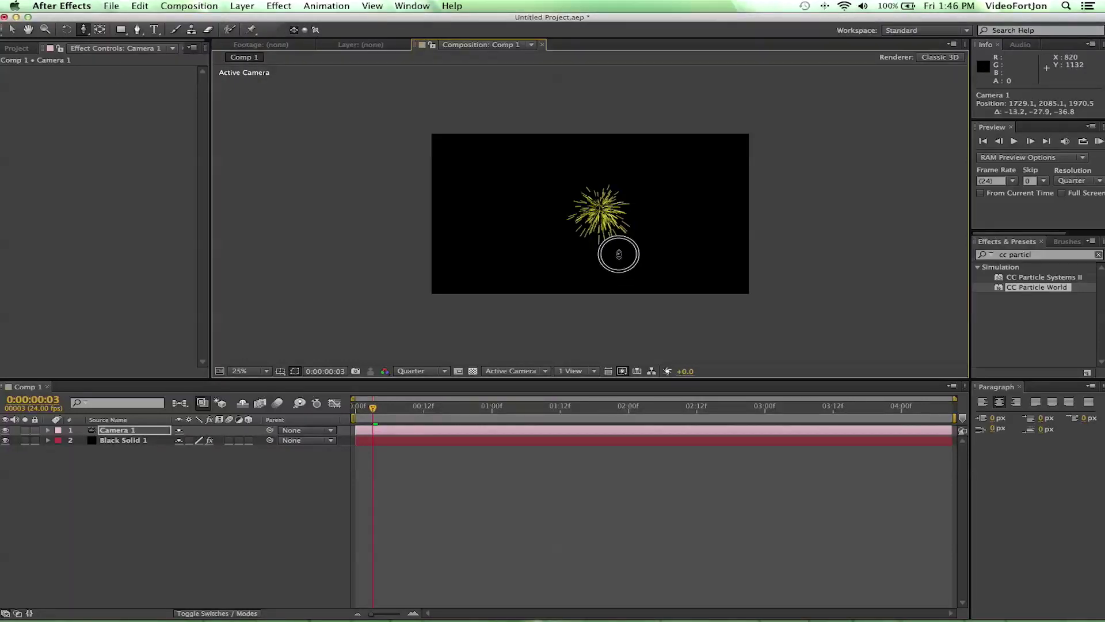
left_click_drag(610, 203, 655, 211)
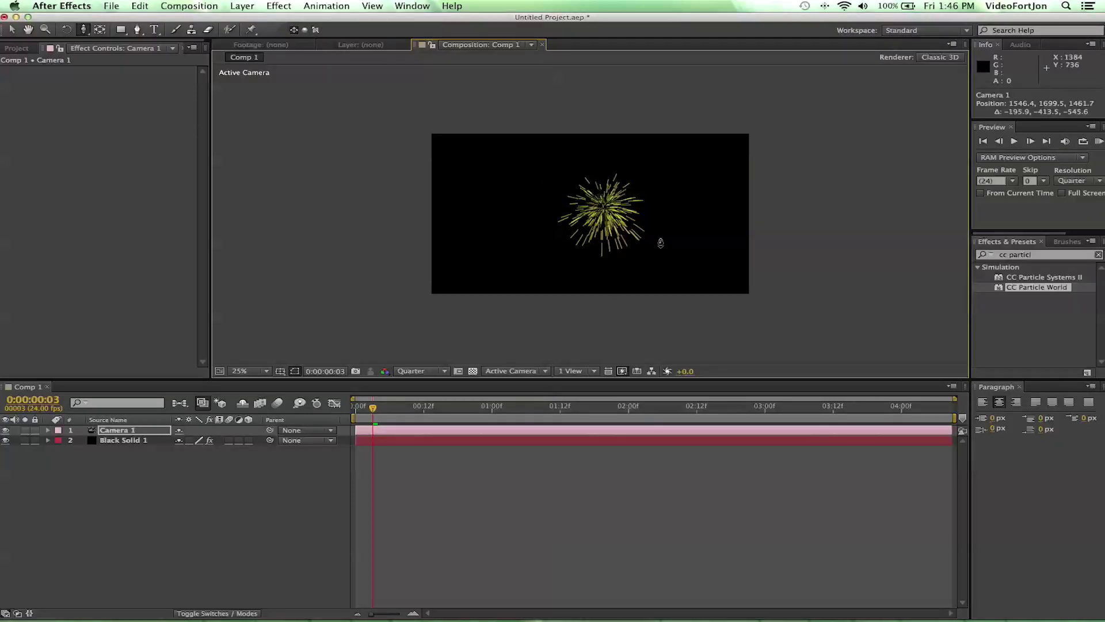
left_click_drag(650, 154, 631, 56)
left_click_drag(688, 246, 681, 374)
left_click_drag(687, 132, 674, 281)
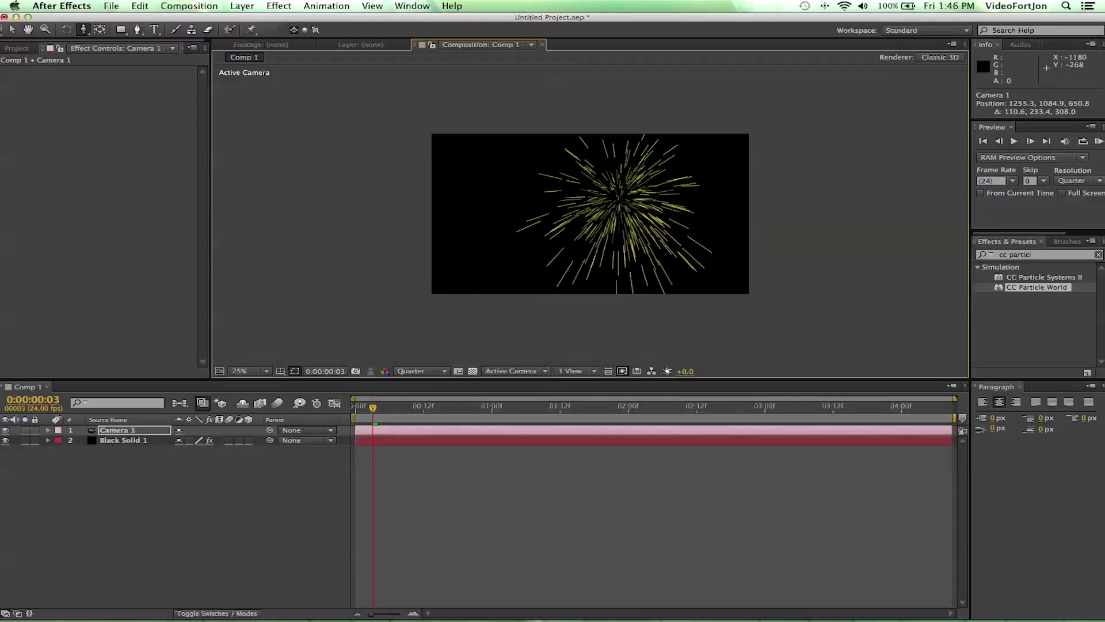
left_click_drag(91, 36, 138, 55)
mouse_move(554, 227)
left_mouse_down()
mouse_move(649, 230)
mouse_move(464, 207)
mouse_move(503, 236)
mouse_move(551, 229)
left_mouse_up()
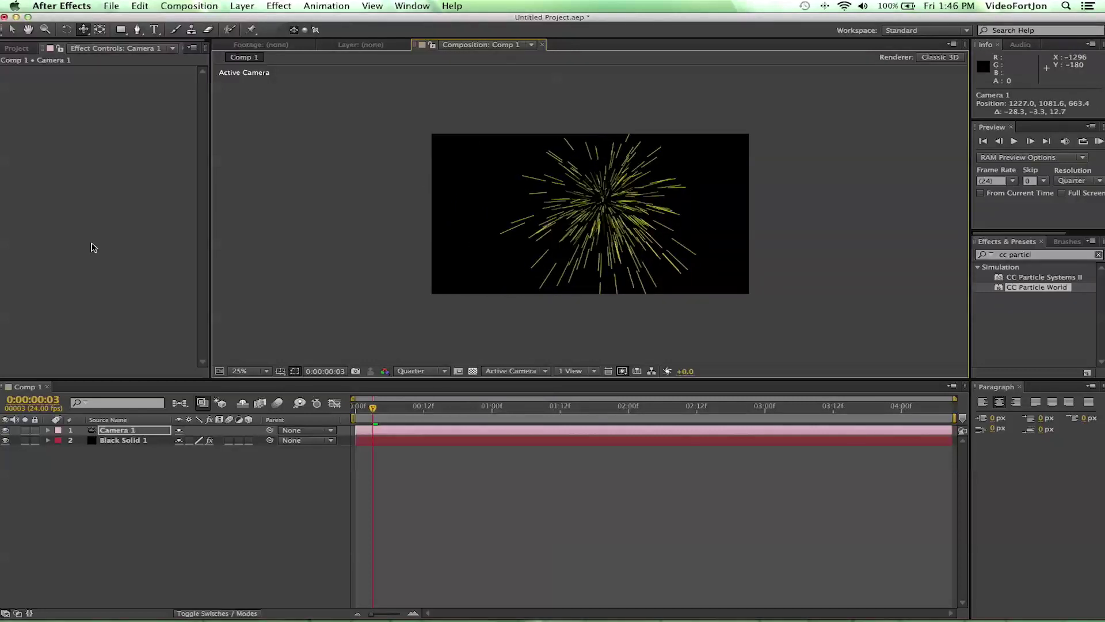
left_click(126, 444)
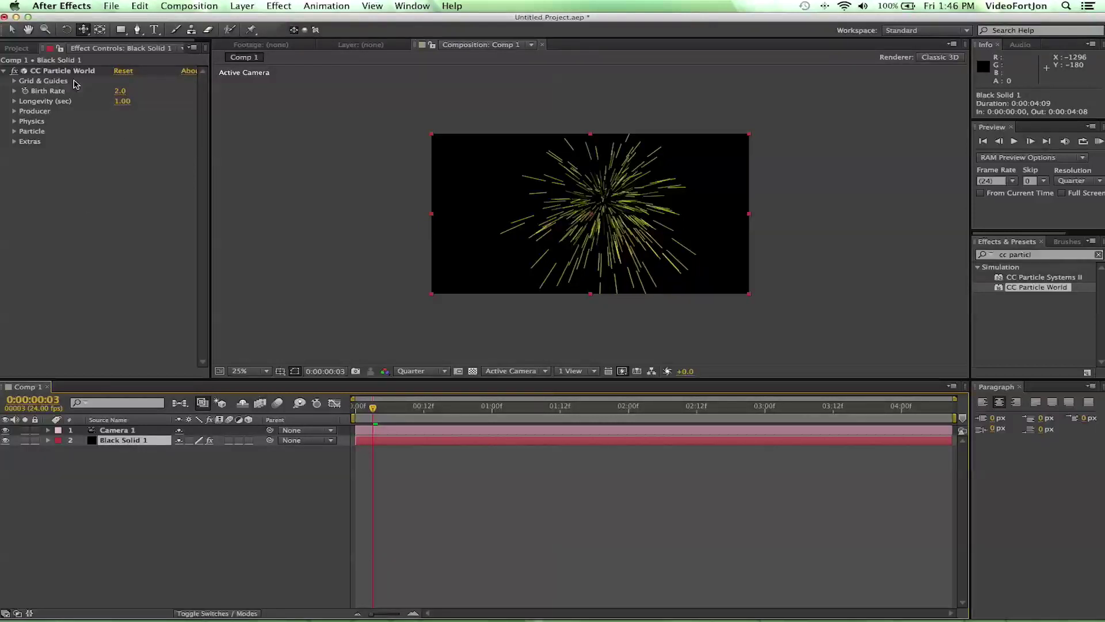
- Experiment with Birth Rate values, down to 0.2, scrubbing time to preview particle density
left_click(14, 91)
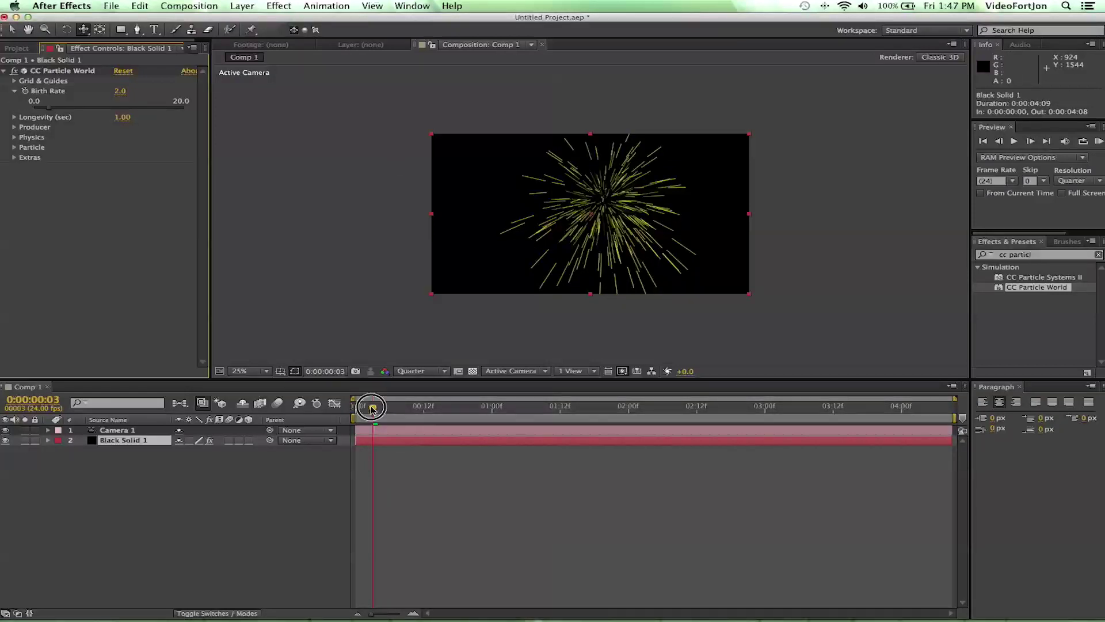
left_click_drag(372, 407, 469, 415)
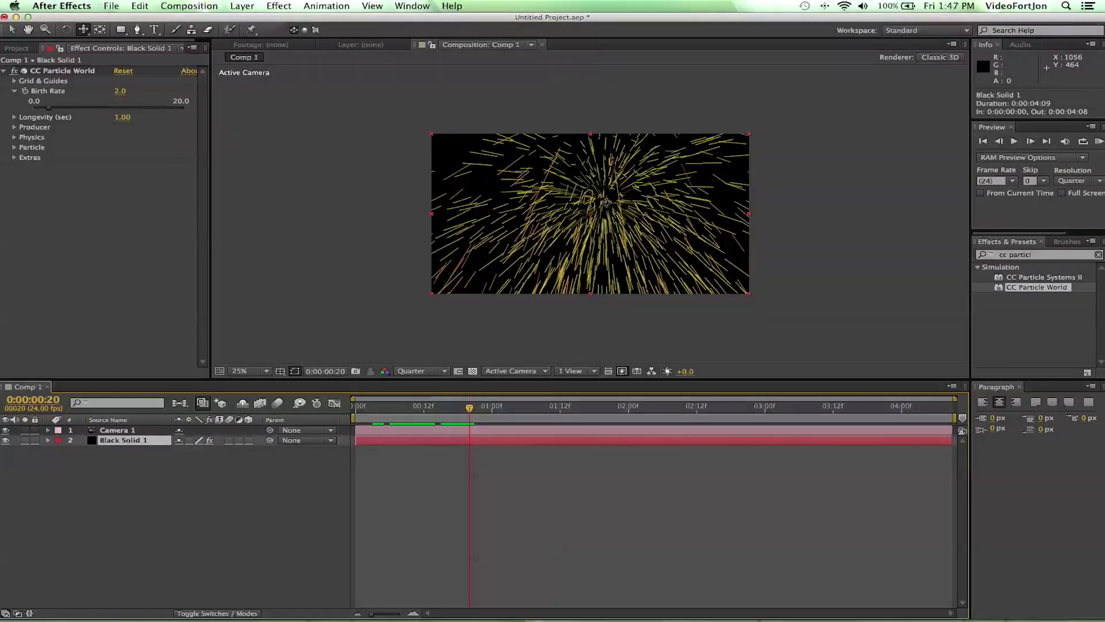
left_click_drag(49, 109, 103, 115)
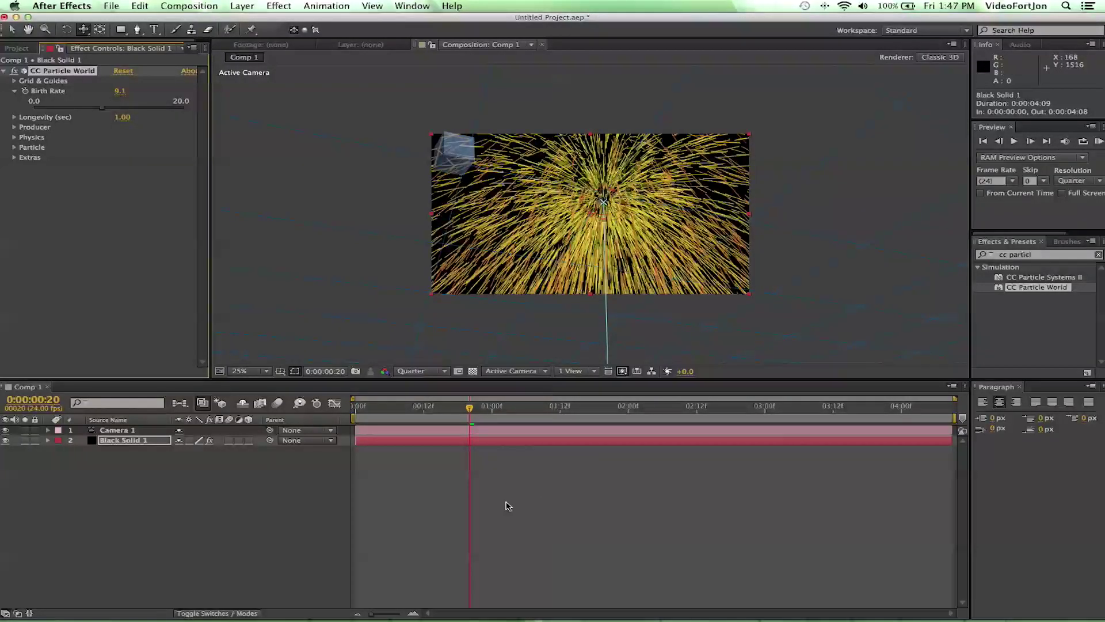
left_click_drag(470, 419, 503, 468)
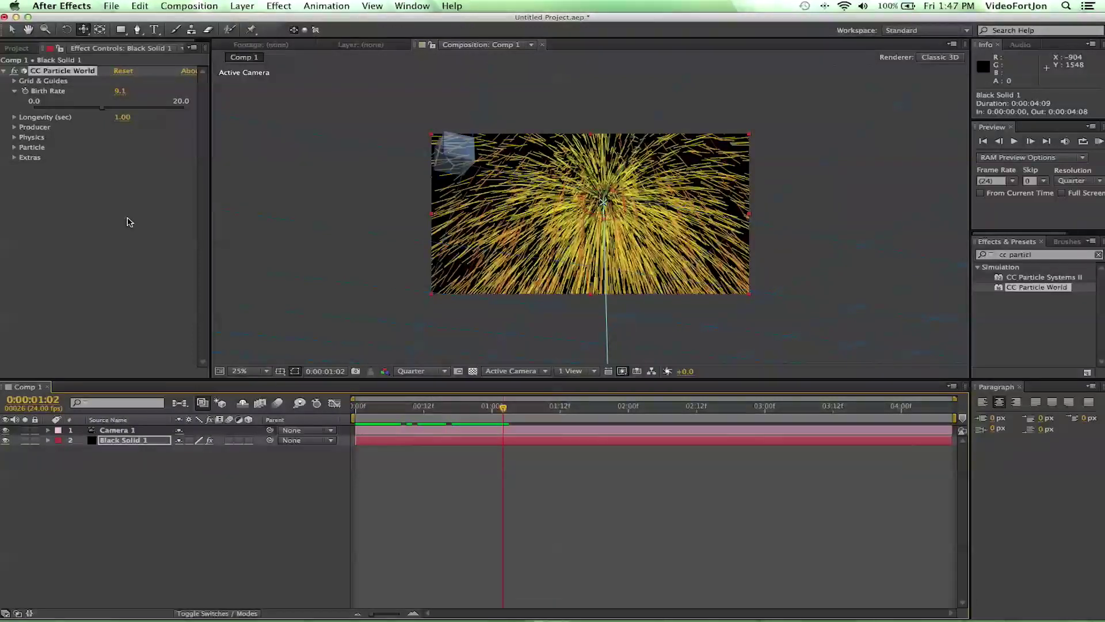
left_click(52, 107)
left_click_drag(52, 107, 36, 108)
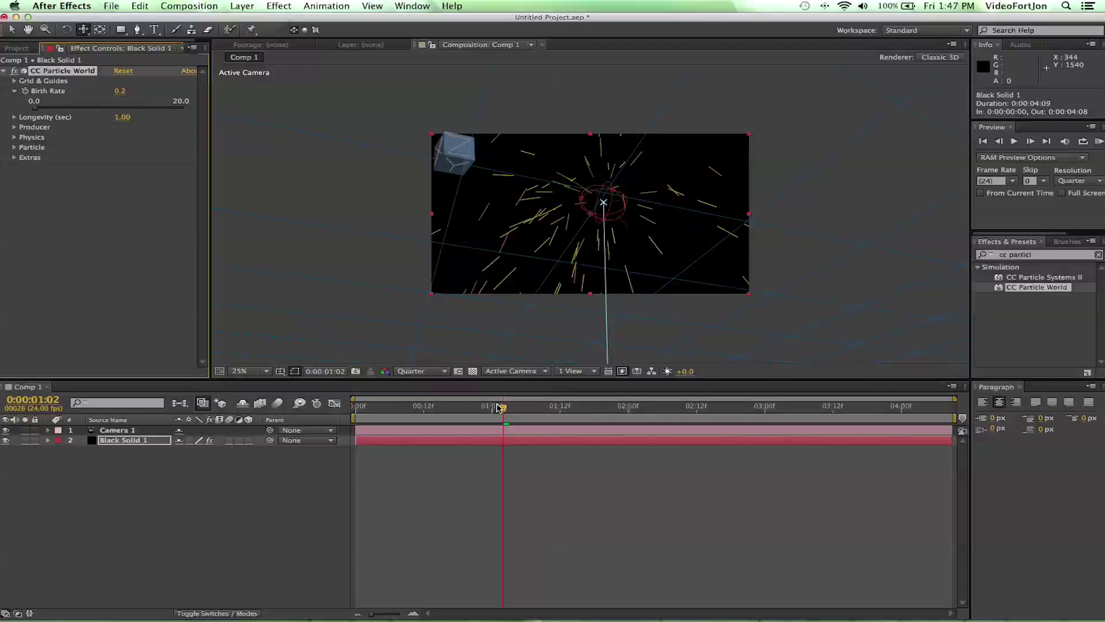
left_click_drag(499, 407, 469, 466)
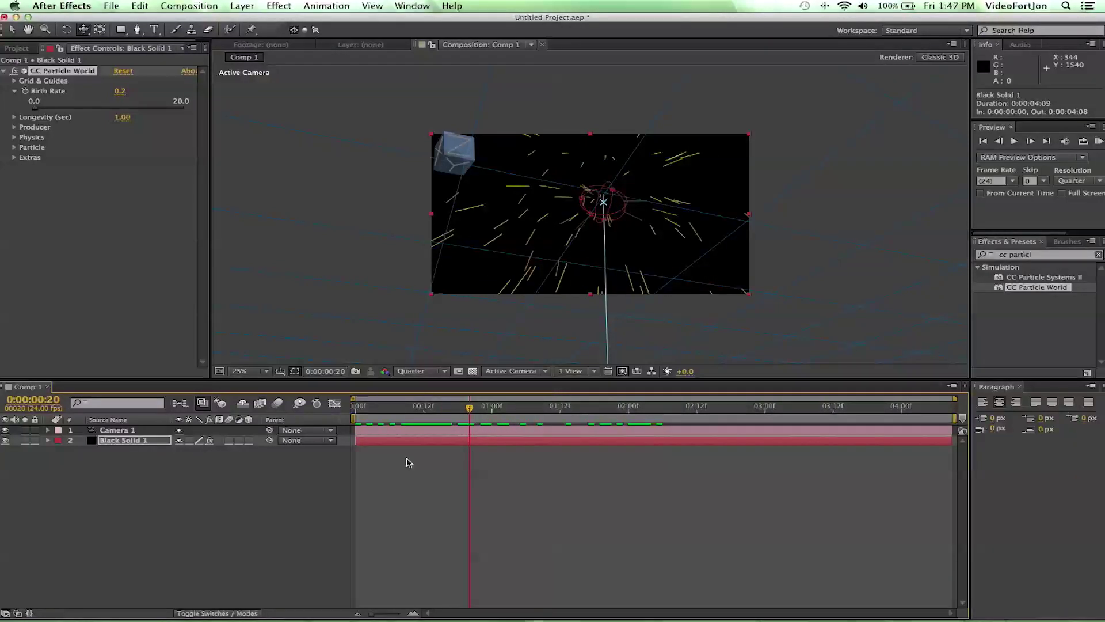
- Try Longevity values from 1.78 up to 4.00 seconds, previewing over time
left_click(14, 117)
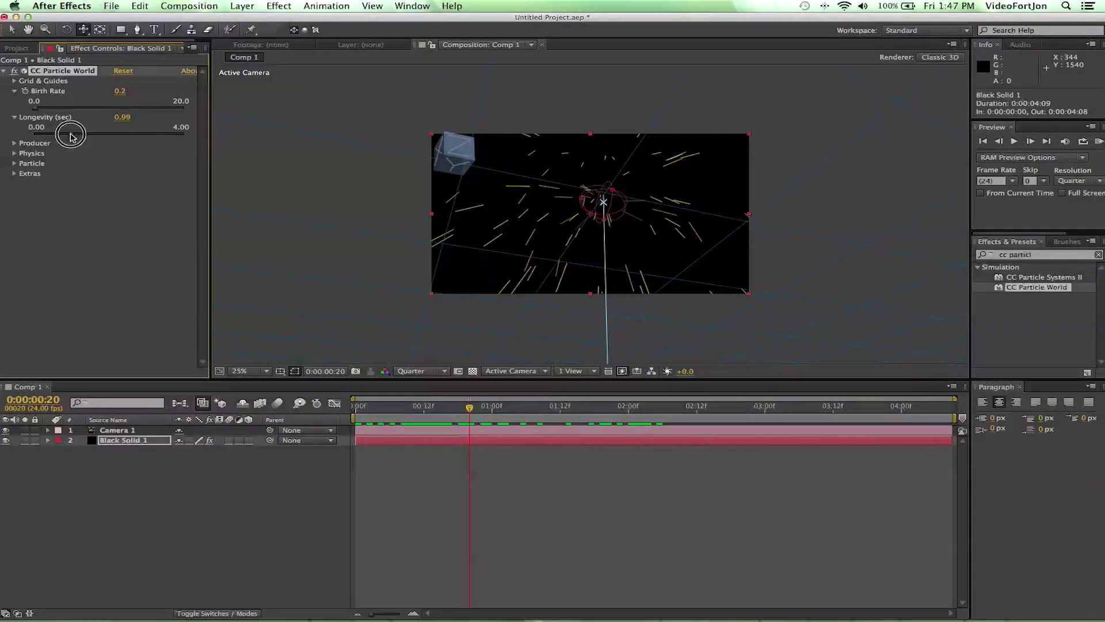
left_click_drag(70, 136, 102, 141)
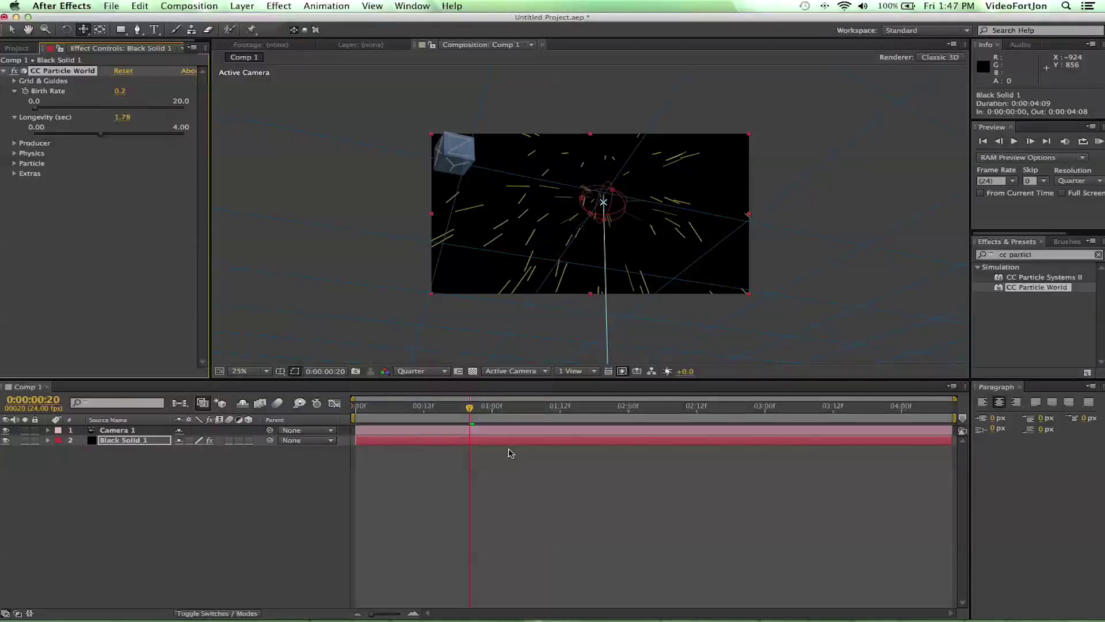
left_click_drag(461, 405, 560, 419)
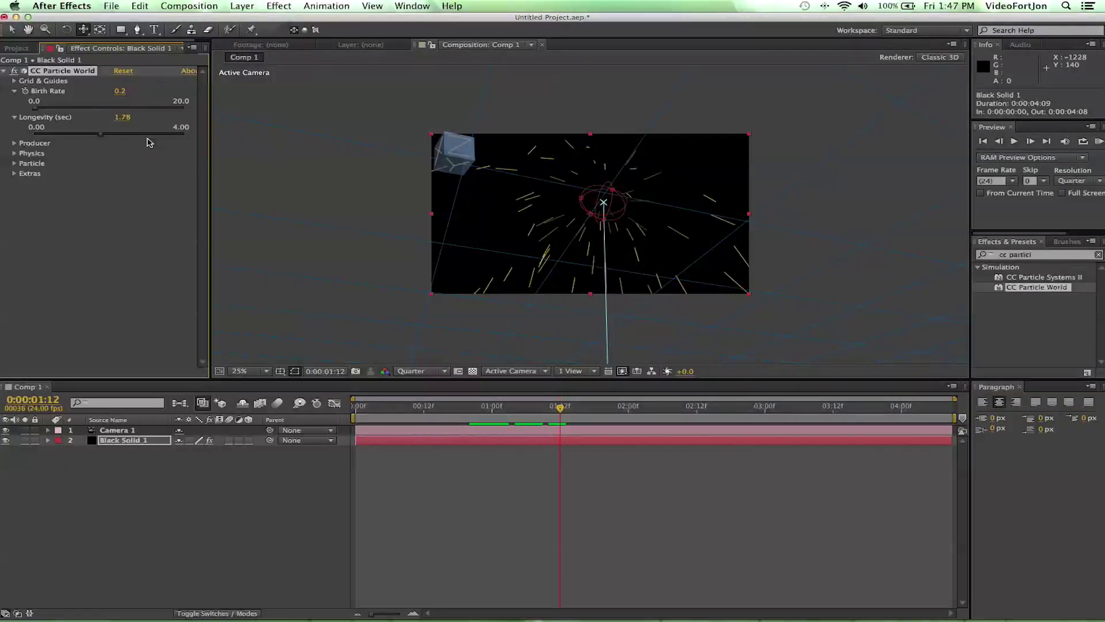
left_click_drag(103, 137, 212, 142)
left_click_drag(544, 409, 455, 470)
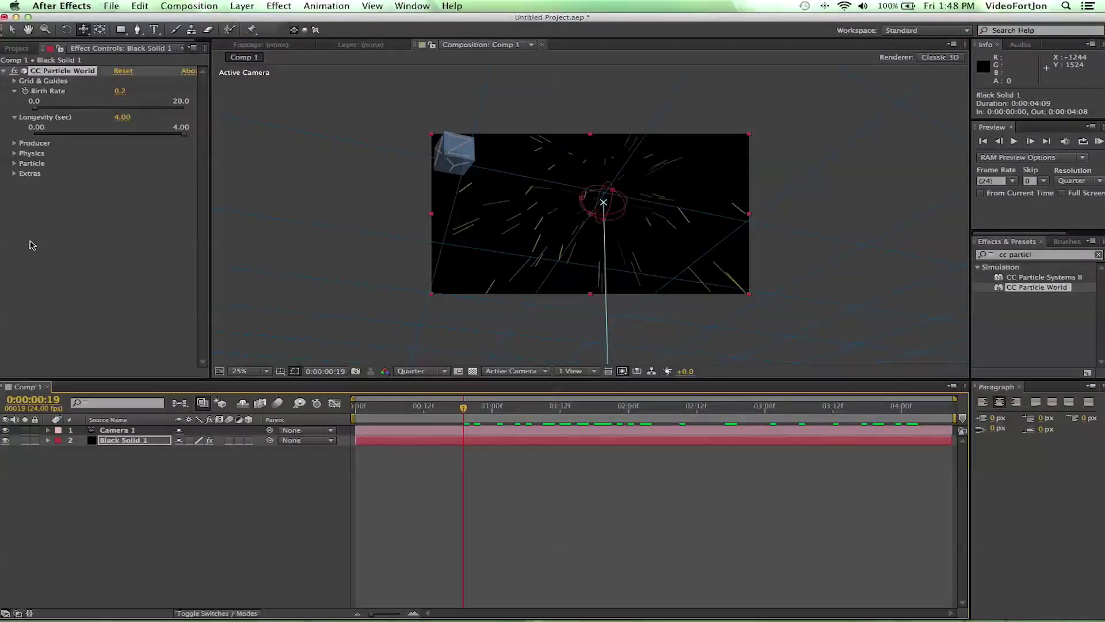
- Settle on Birth Rate 2.3 and Longevity 2.22 seconds
left_click(14, 143)
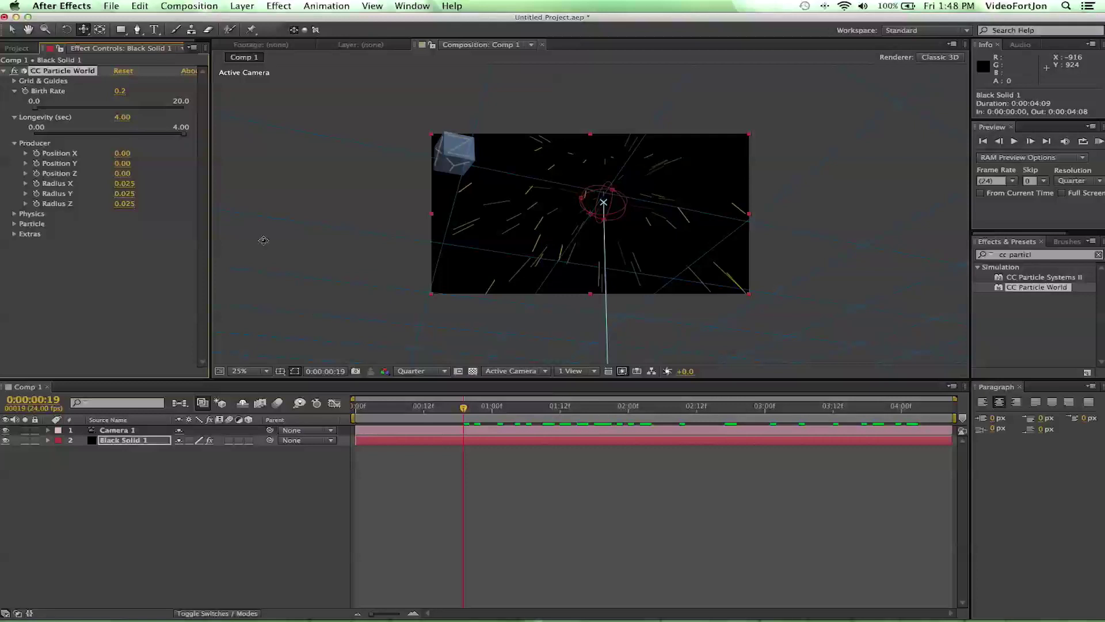
left_click_drag(38, 109, 51, 107)
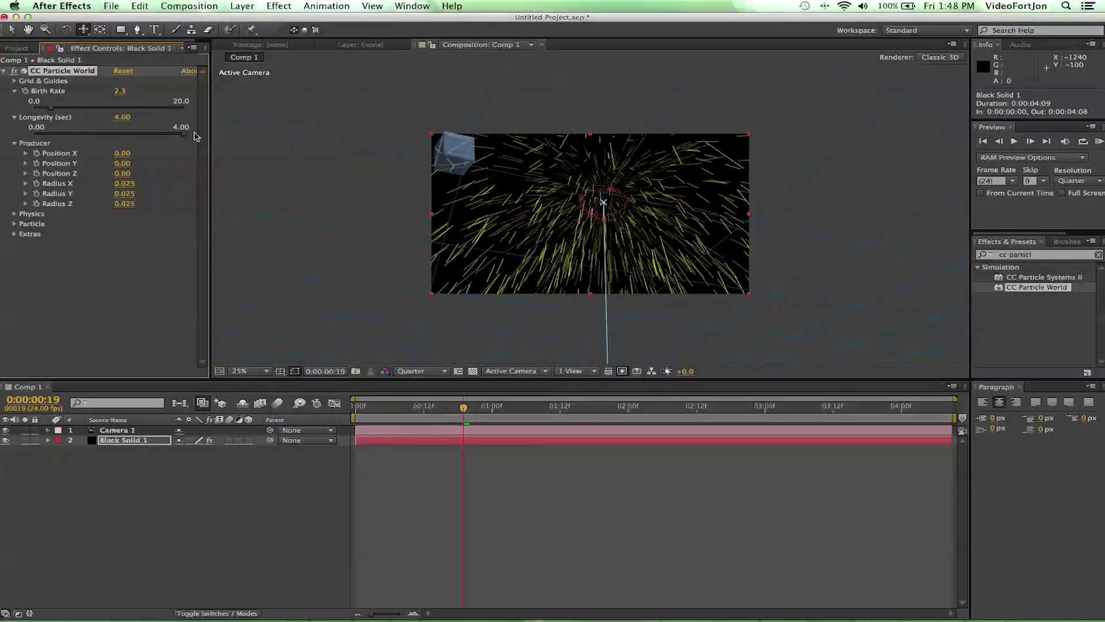
left_click_drag(183, 135, 119, 134)
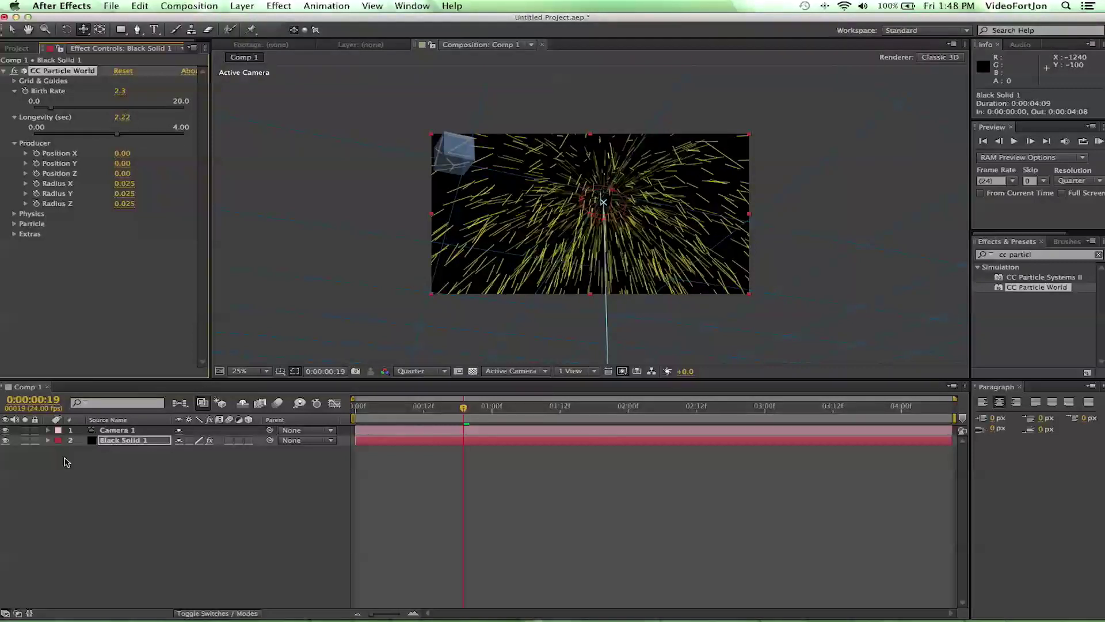
- Reset Camera 1's transform and pan it to reframe the particles
left_click(48, 431)
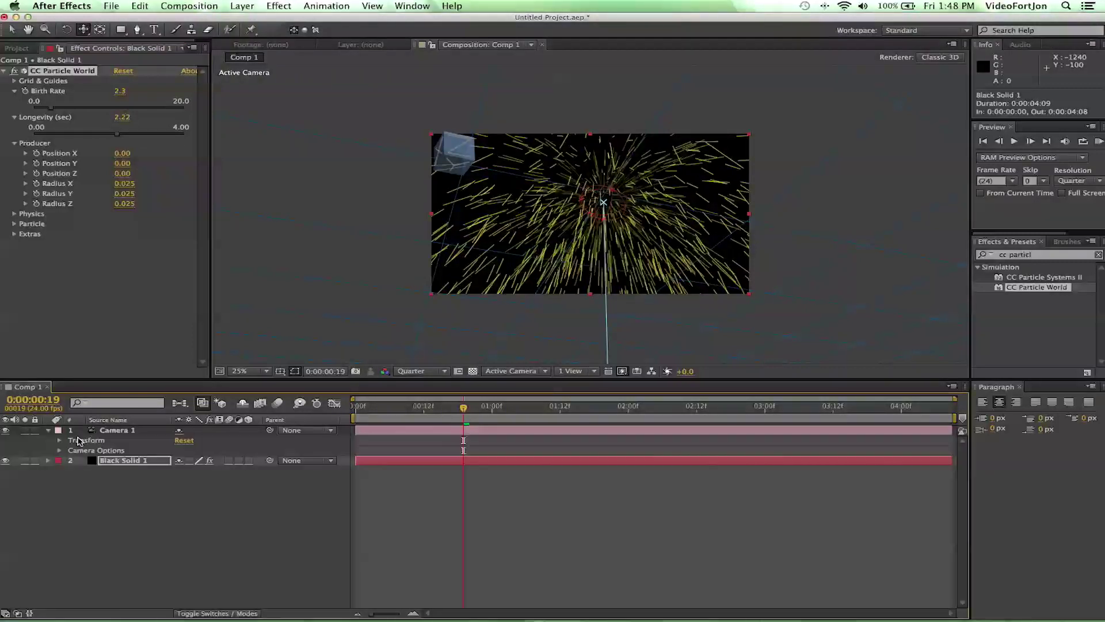
left_click(185, 441)
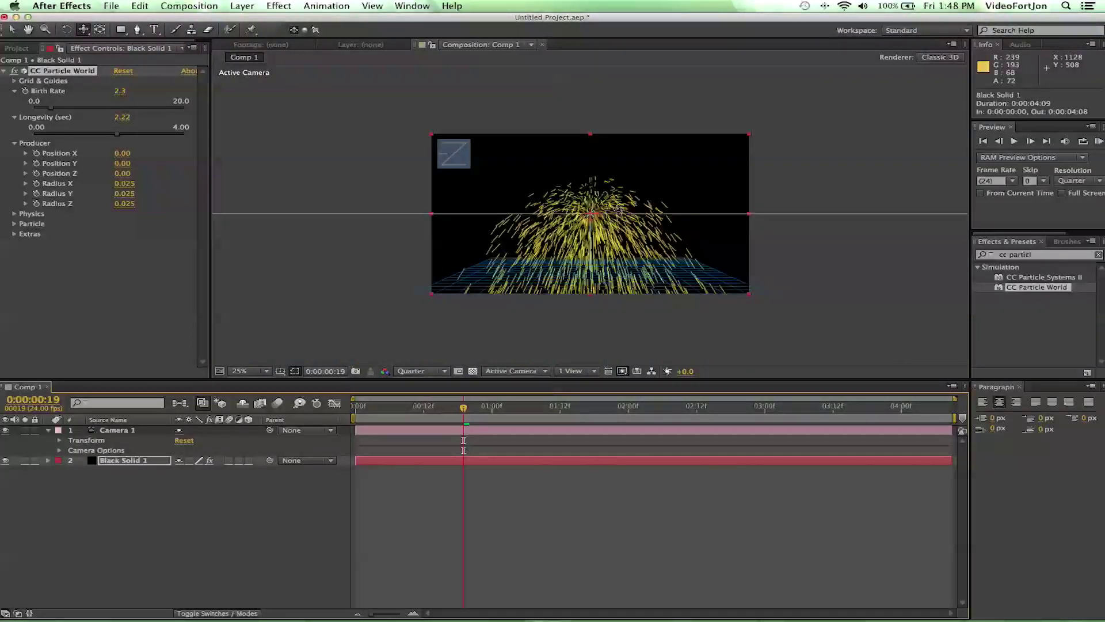
left_click_drag(613, 218, 613, 173)
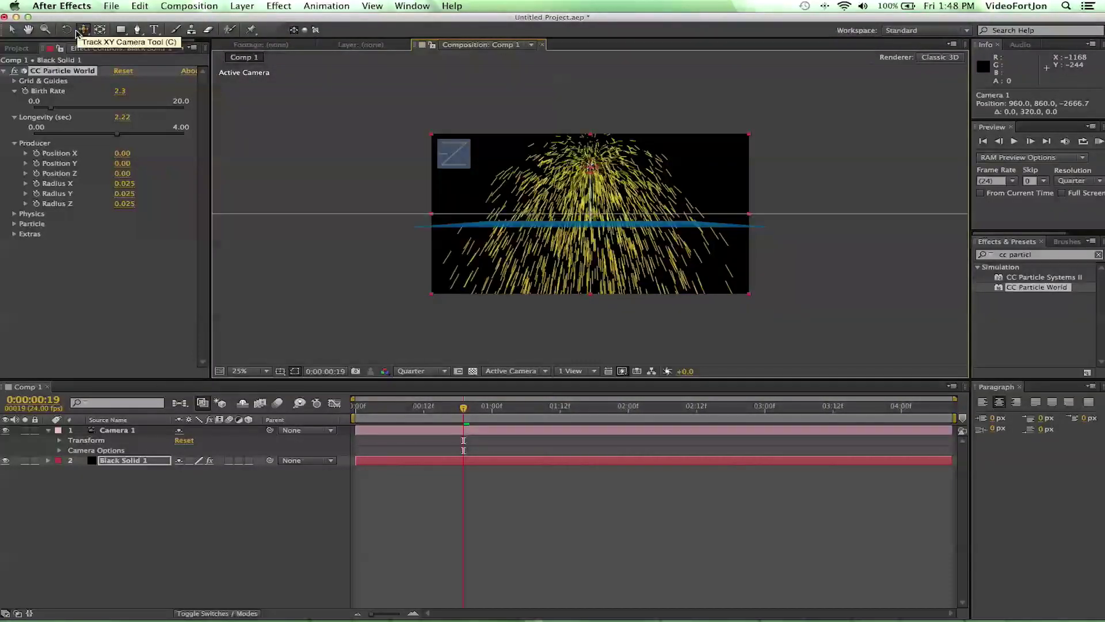
left_click(33, 152)
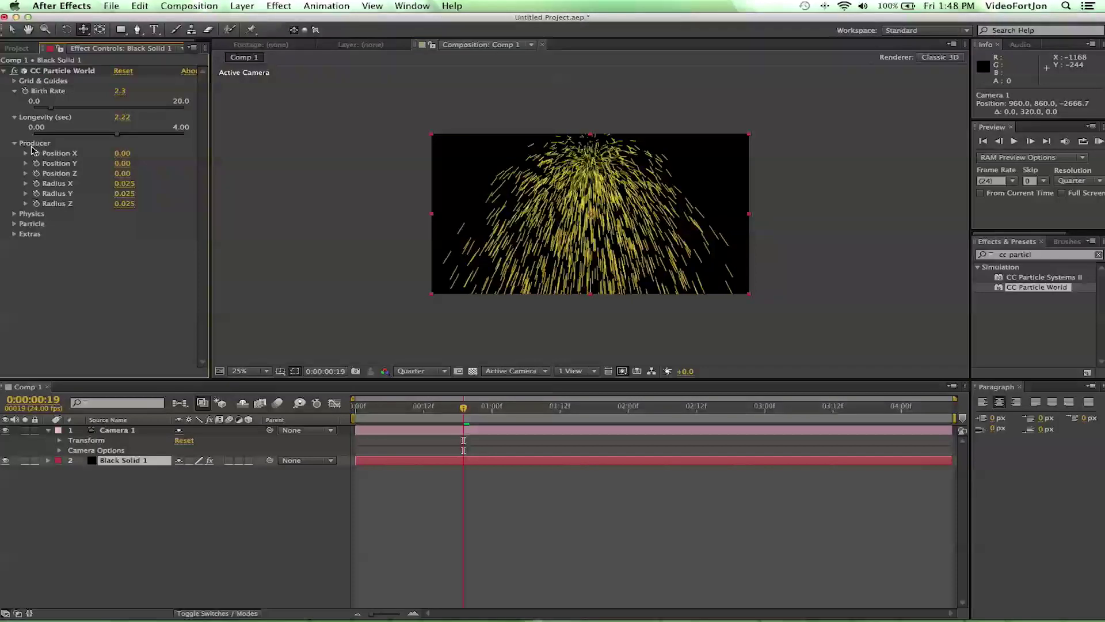
- Reshape the emitter to Position Z 1.73, Radius X 0.480, Radius Y 0.040, Radius Z 3.320
left_click_drag(122, 154, 608, 289)
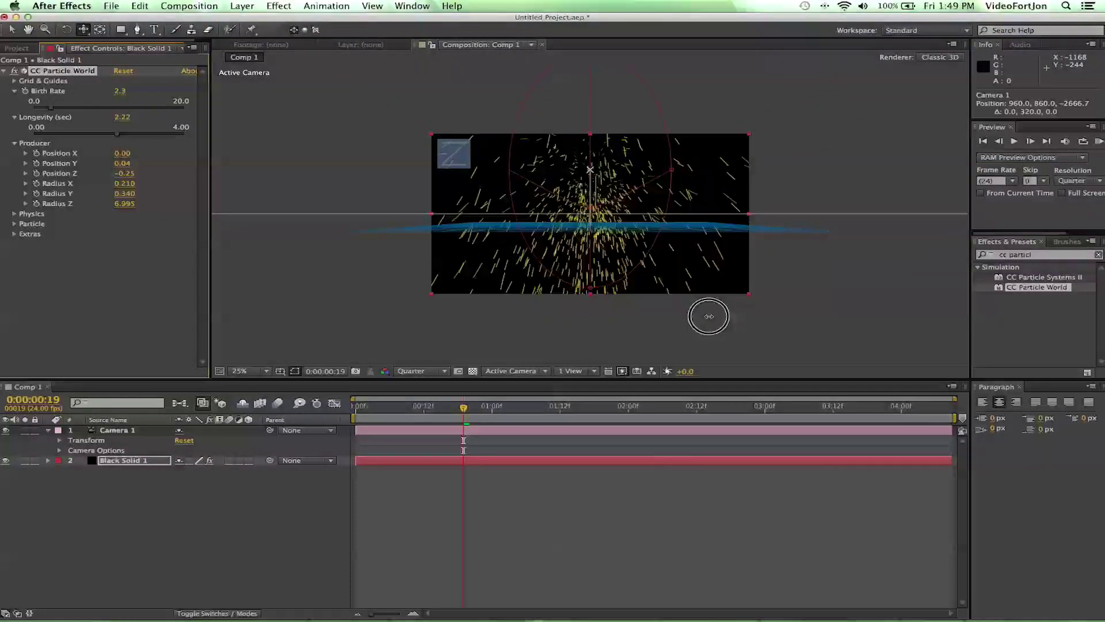
left_click_drag(709, 316, 272, 233)
left_click_drag(131, 199, 60, 192)
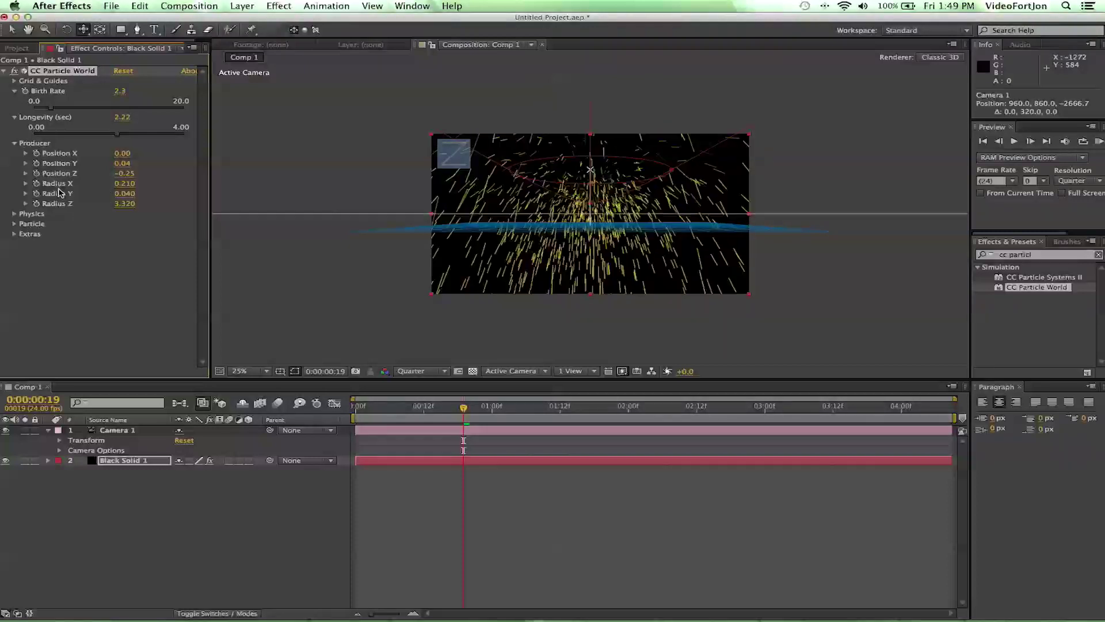
left_click_drag(130, 191, 259, 182)
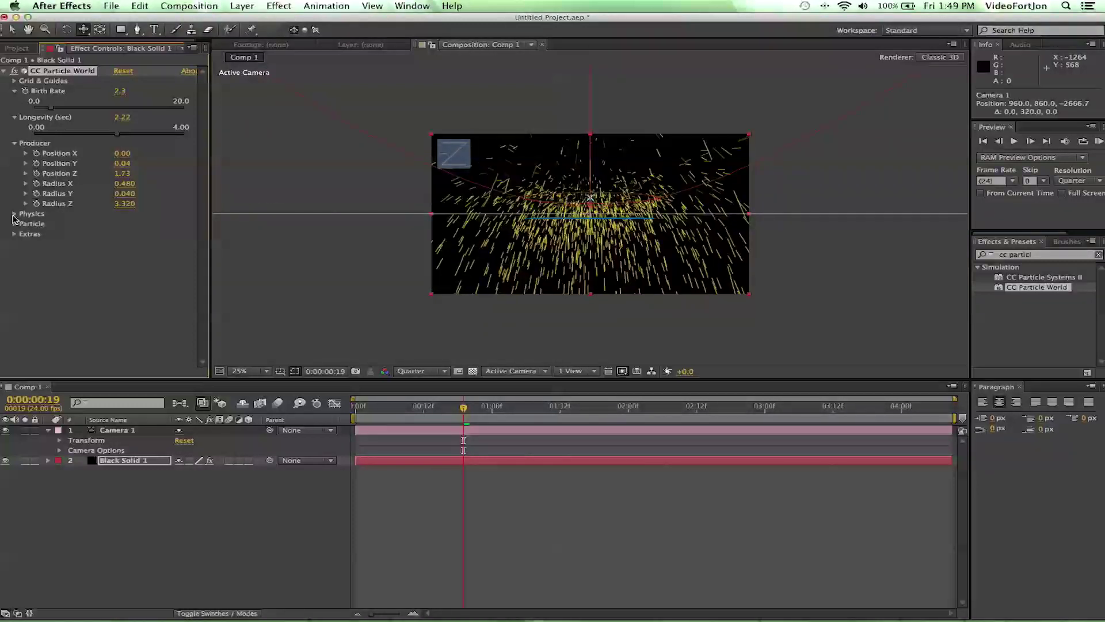
- Try the Direction Axis and Cone Axis Physics animation styles
left_click(14, 215)
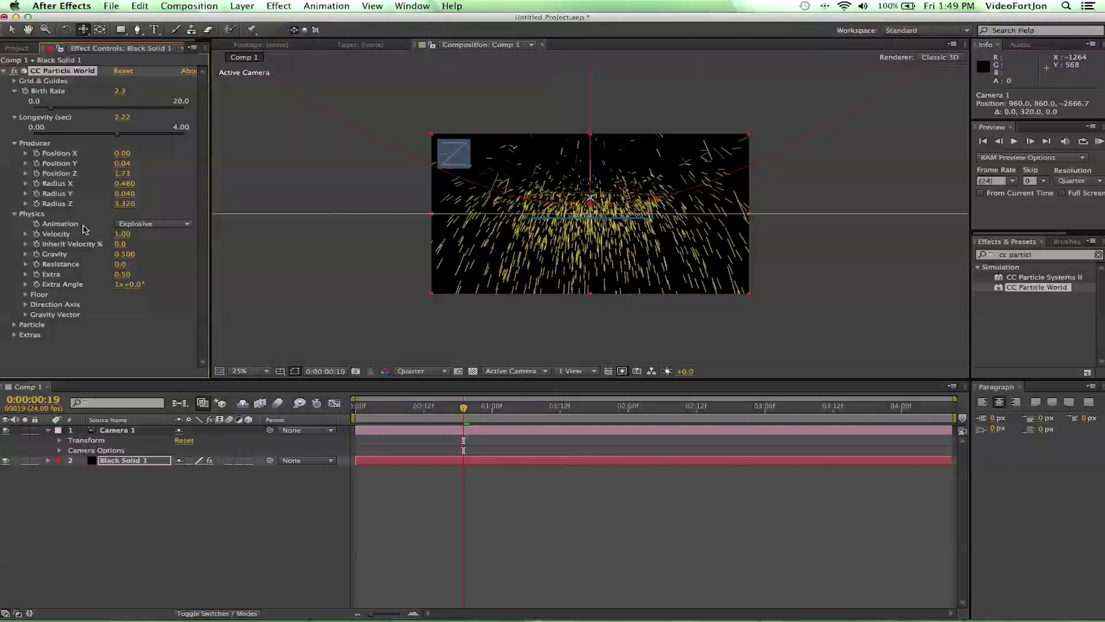
left_click(132, 225)
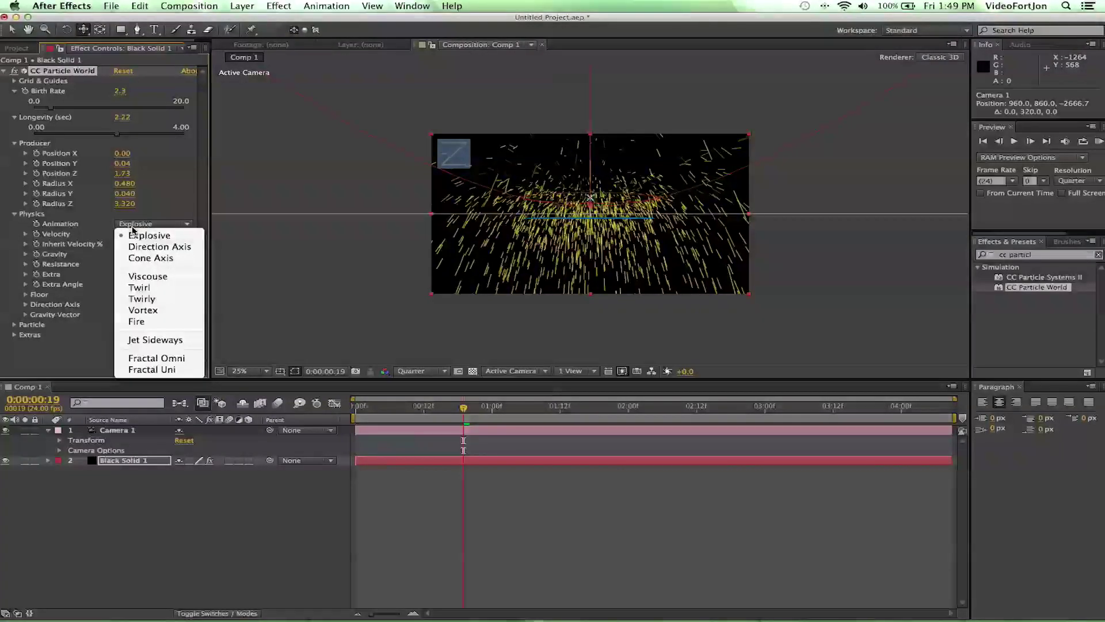
left_click(173, 247)
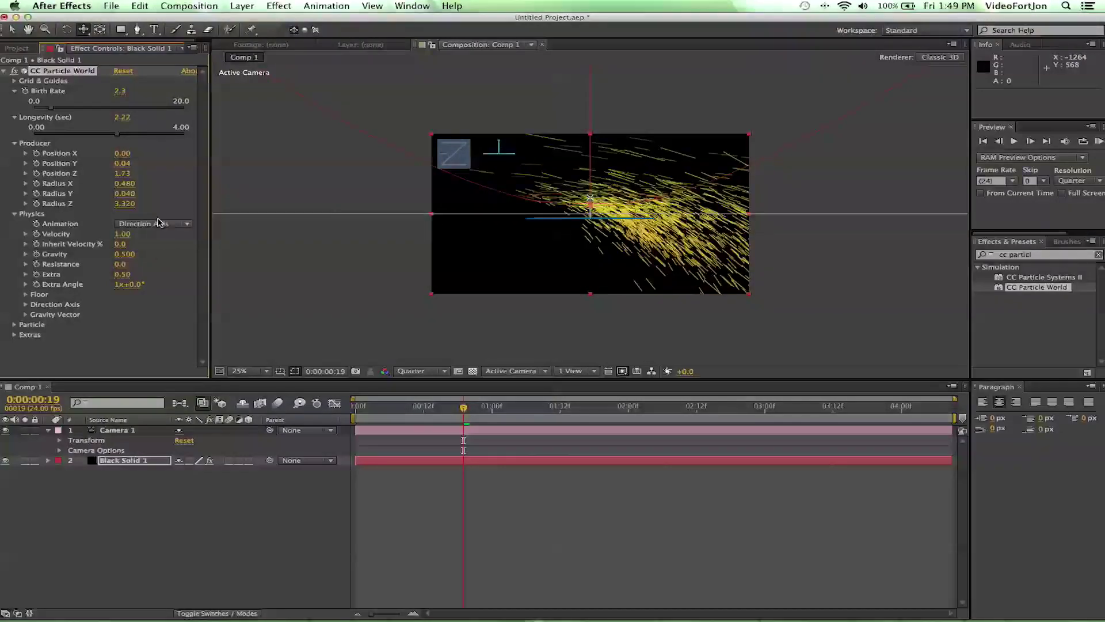
left_click(163, 228)
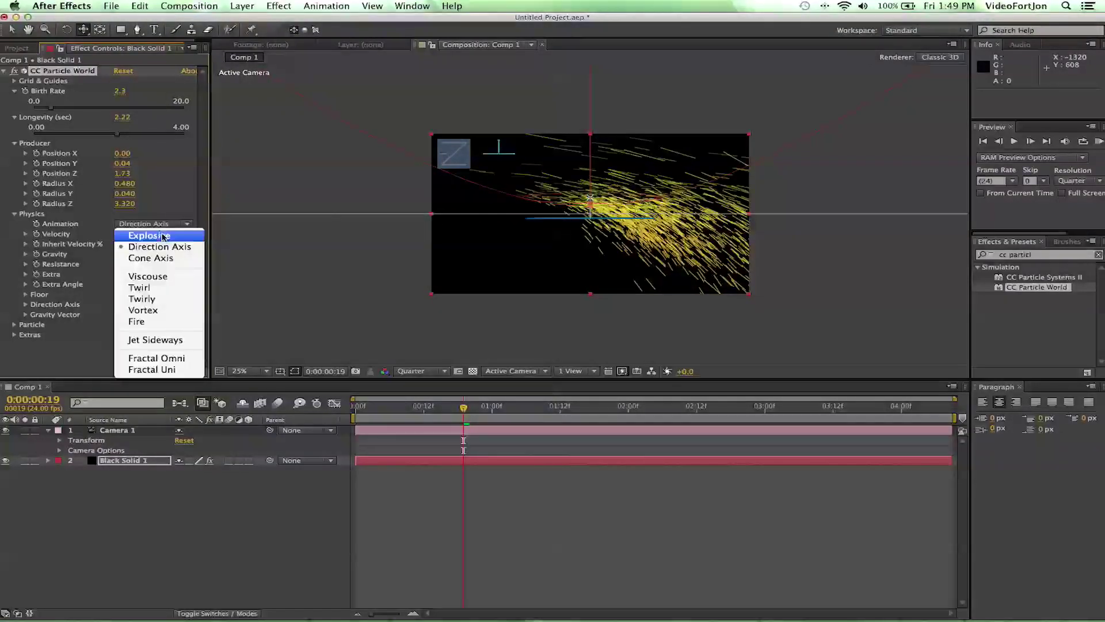
left_click(160, 256)
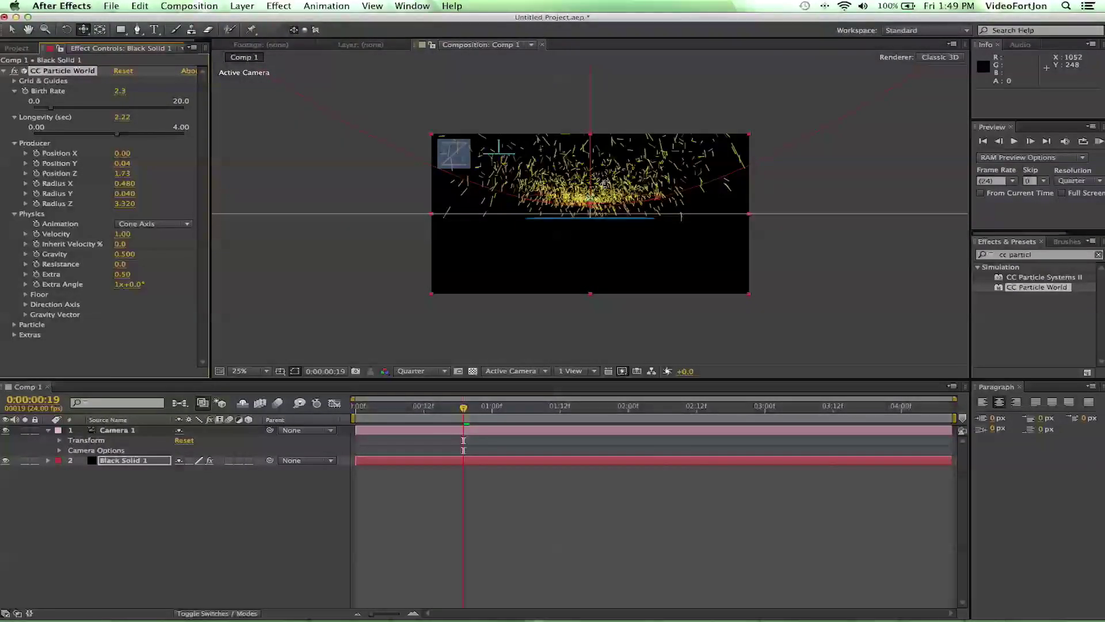
left_click_drag(605, 170, 550, 189)
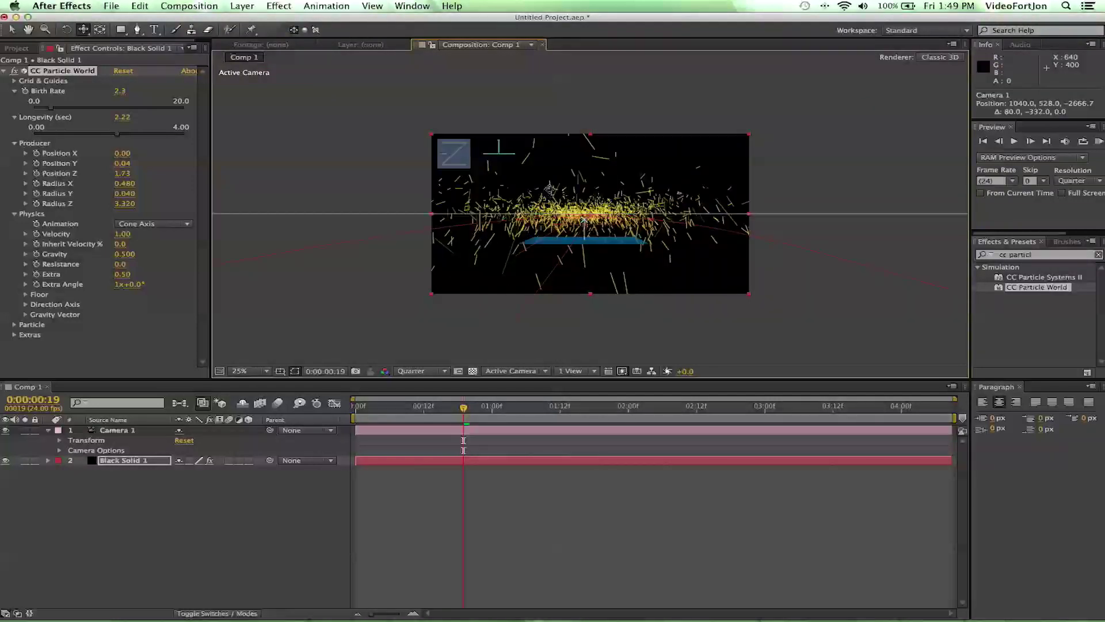
- Preview the Twirl and Vortex animation styles, orbiting the camera and scrubbing time
left_click(149, 229)
left_click(151, 225)
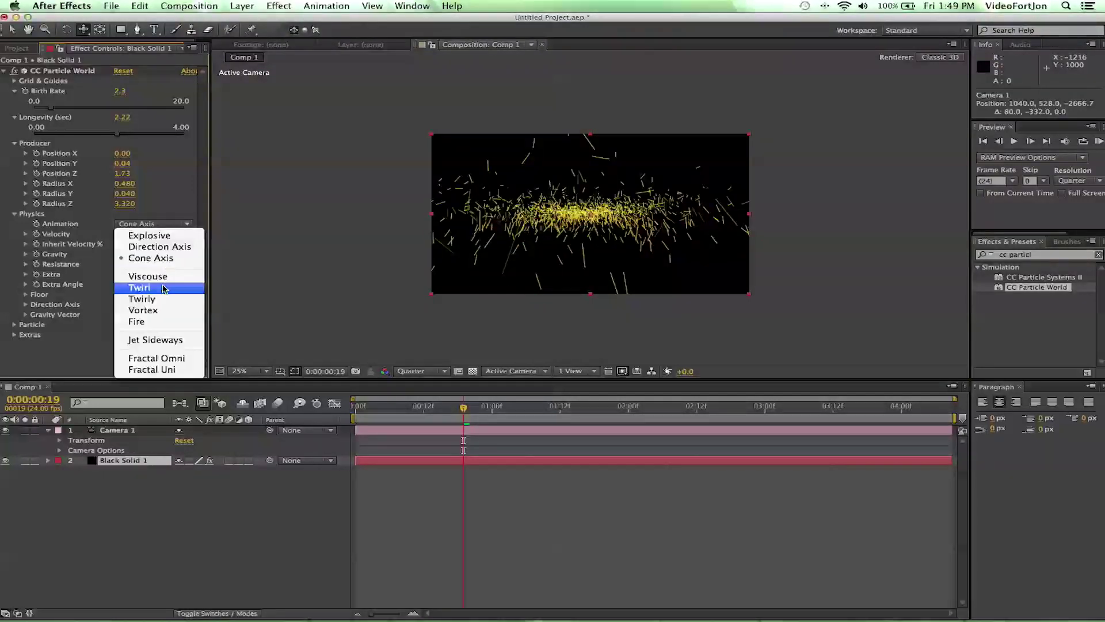
left_click(164, 289)
left_click_drag(624, 269, 621, 327)
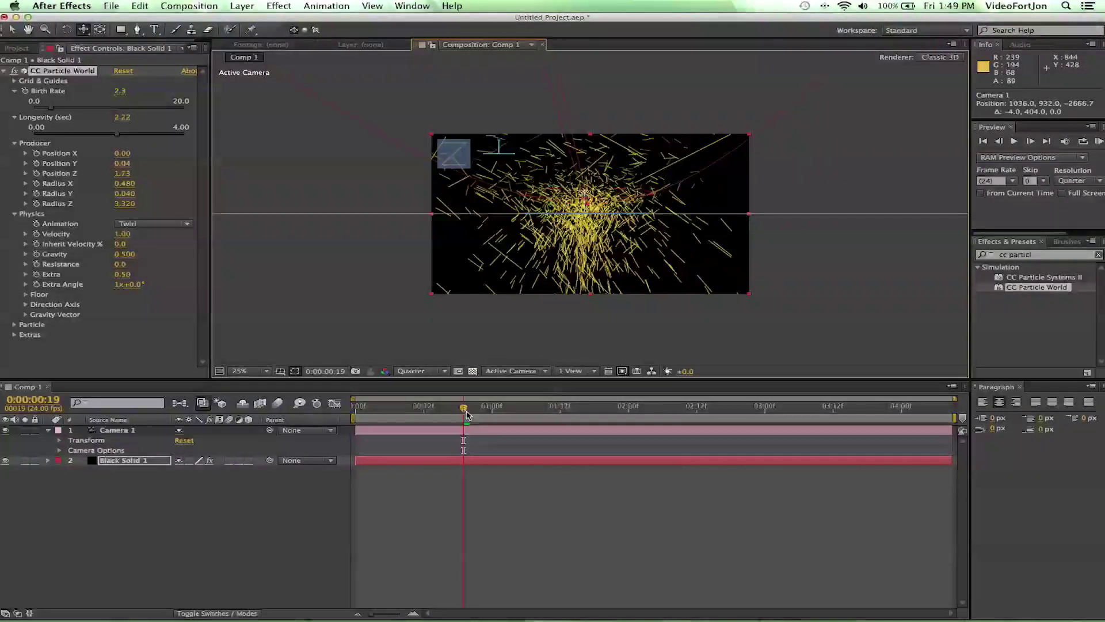
left_click_drag(464, 409, 549, 412)
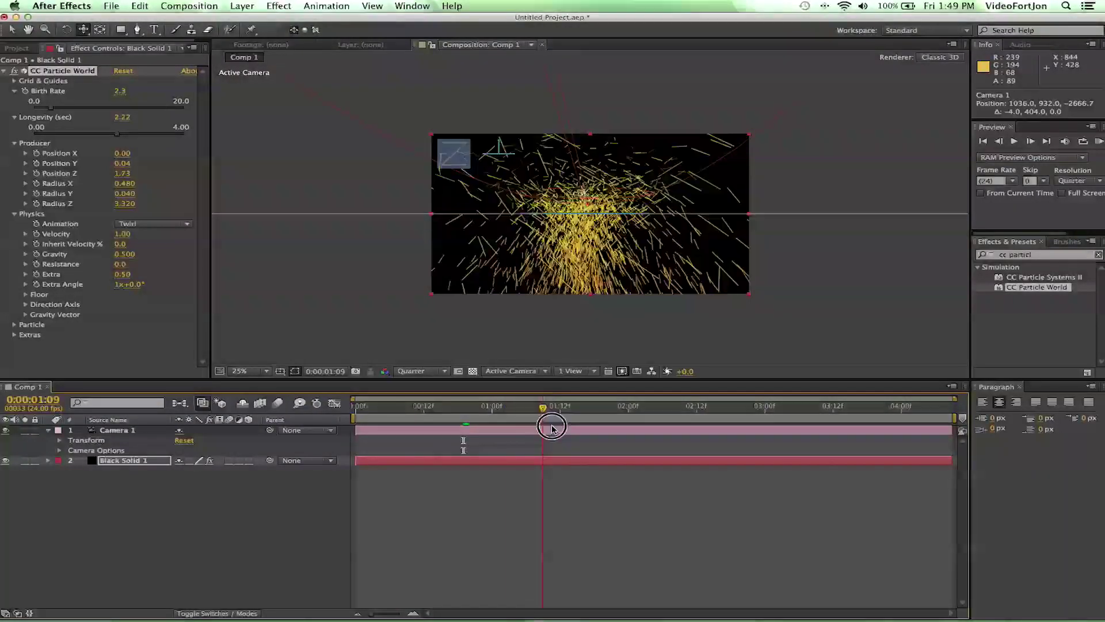
left_click(138, 226)
left_click(150, 311)
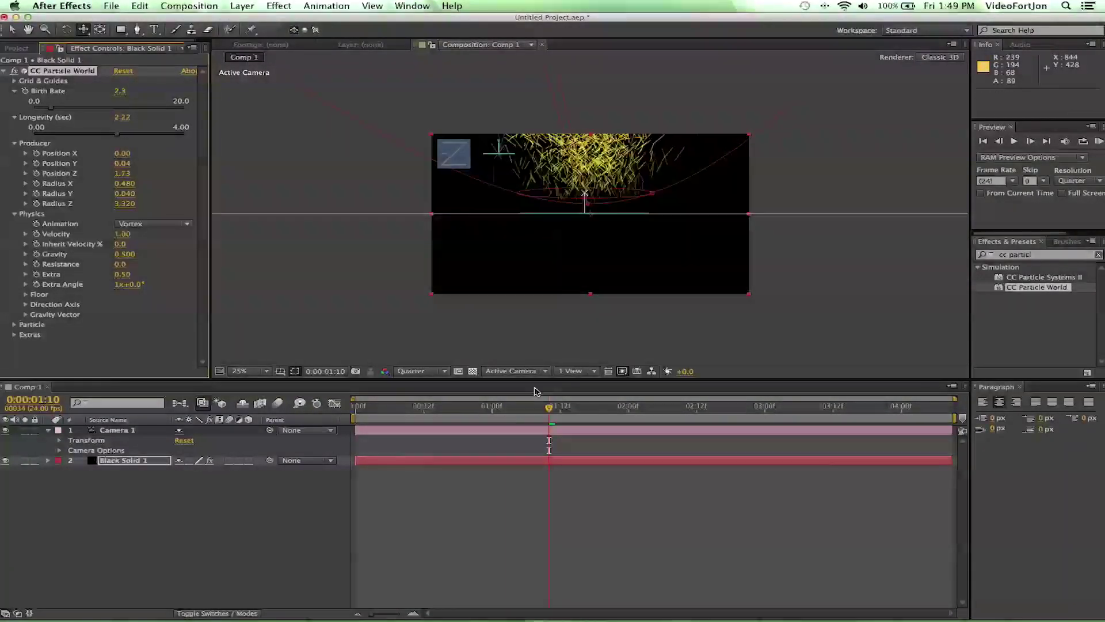
left_click_drag(584, 211, 551, 338)
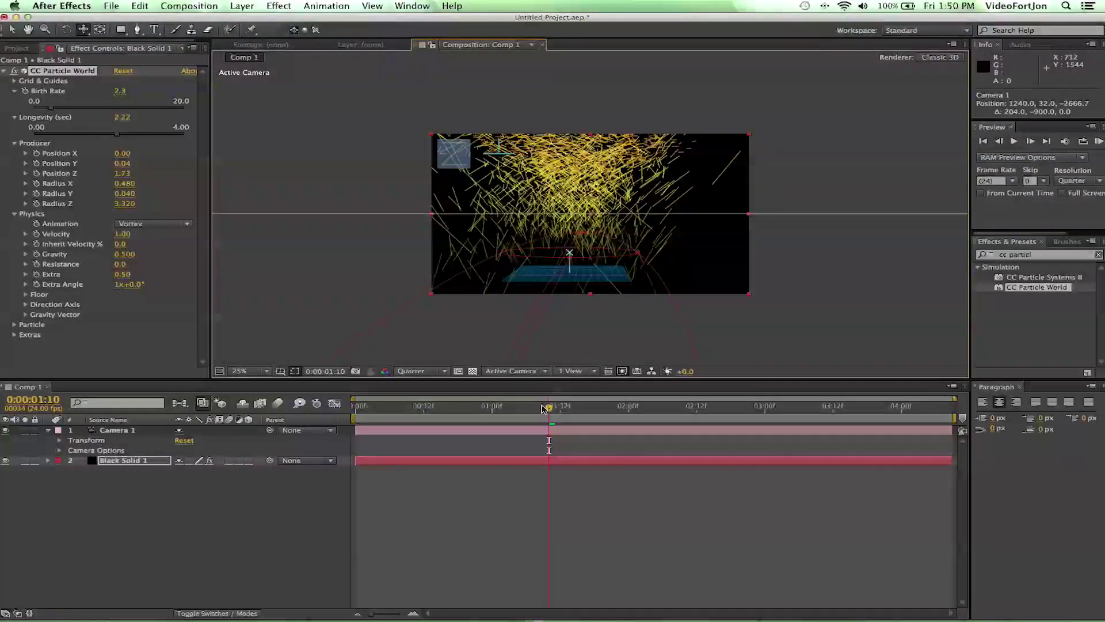
left_click_drag(543, 408, 634, 412)
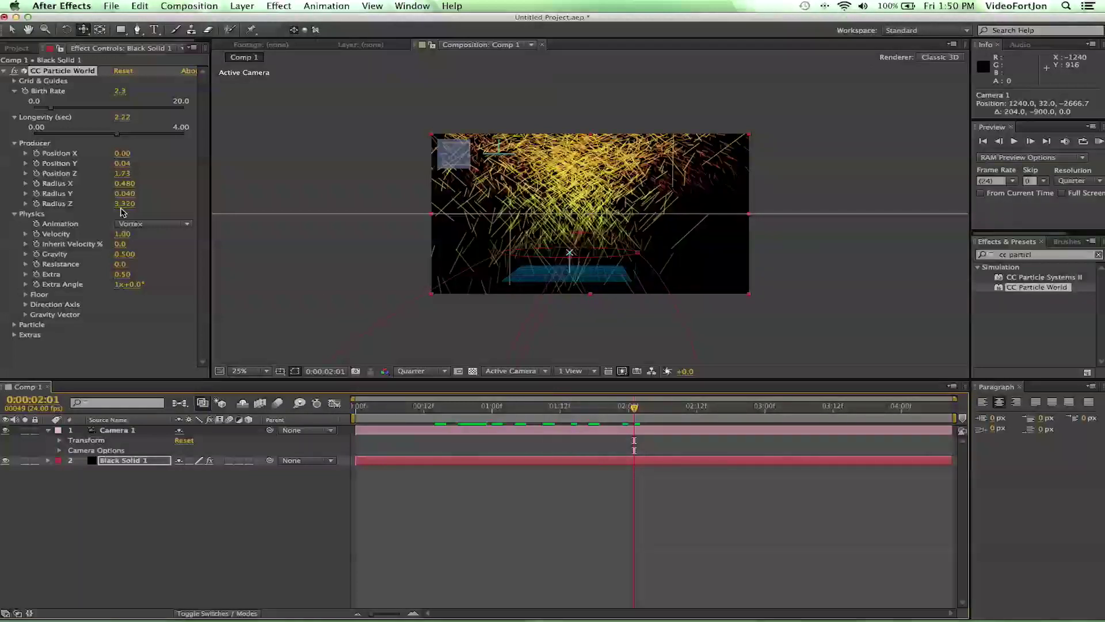
- Set the particle Animation to Jet Sideways and orbit to reframe the spray
left_click(143, 233)
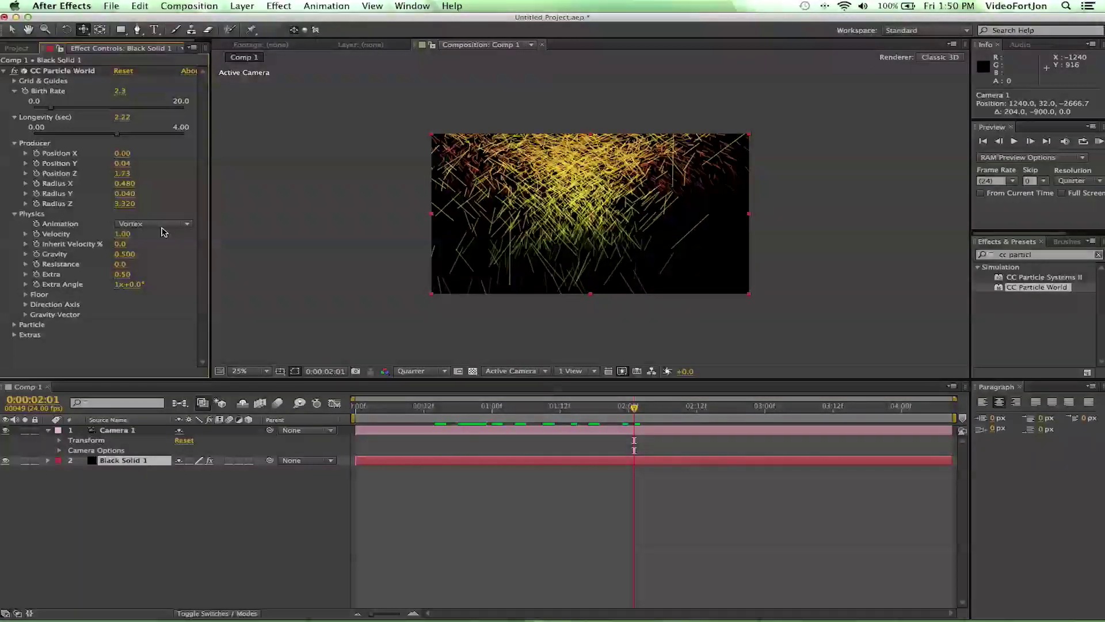
left_click(156, 225)
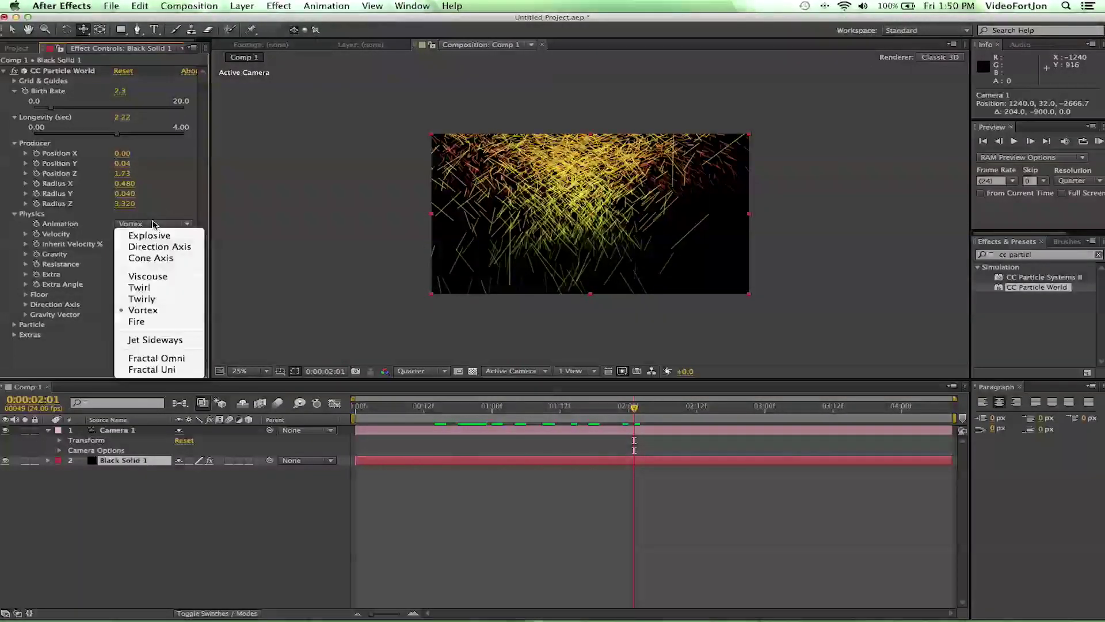
left_click(161, 340)
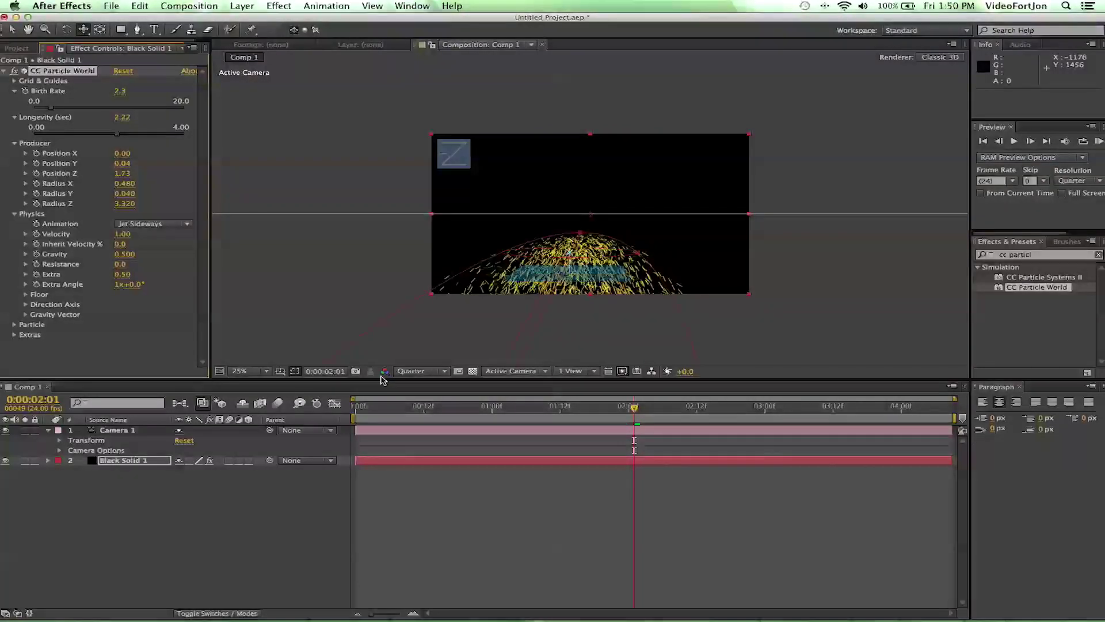
left_click_drag(573, 256, 573, 232)
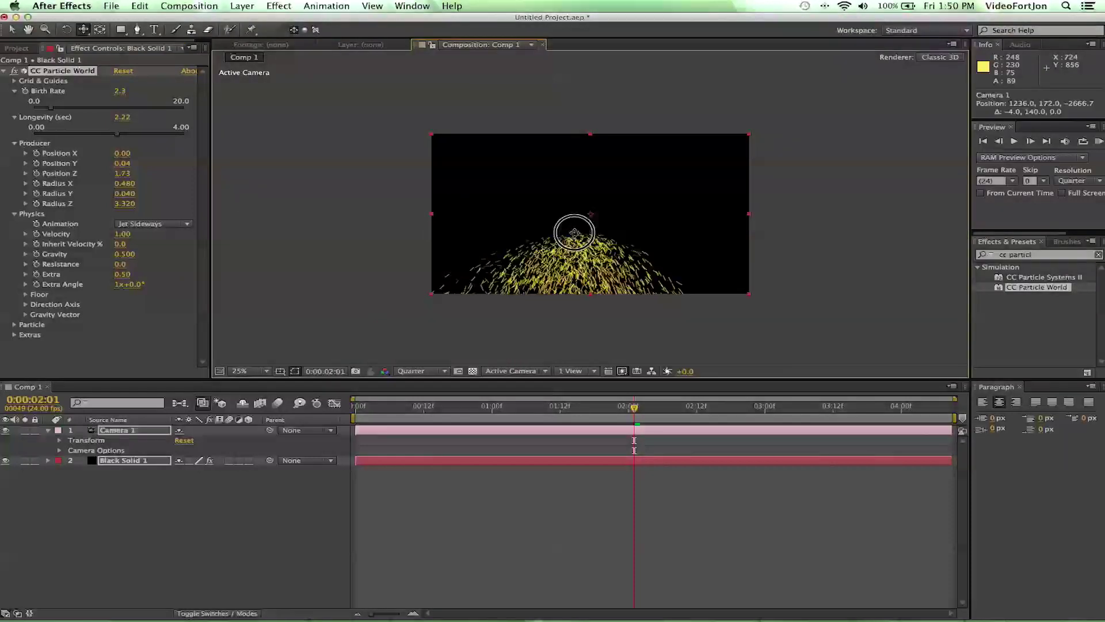
left_click_drag(575, 192, 559, 417)
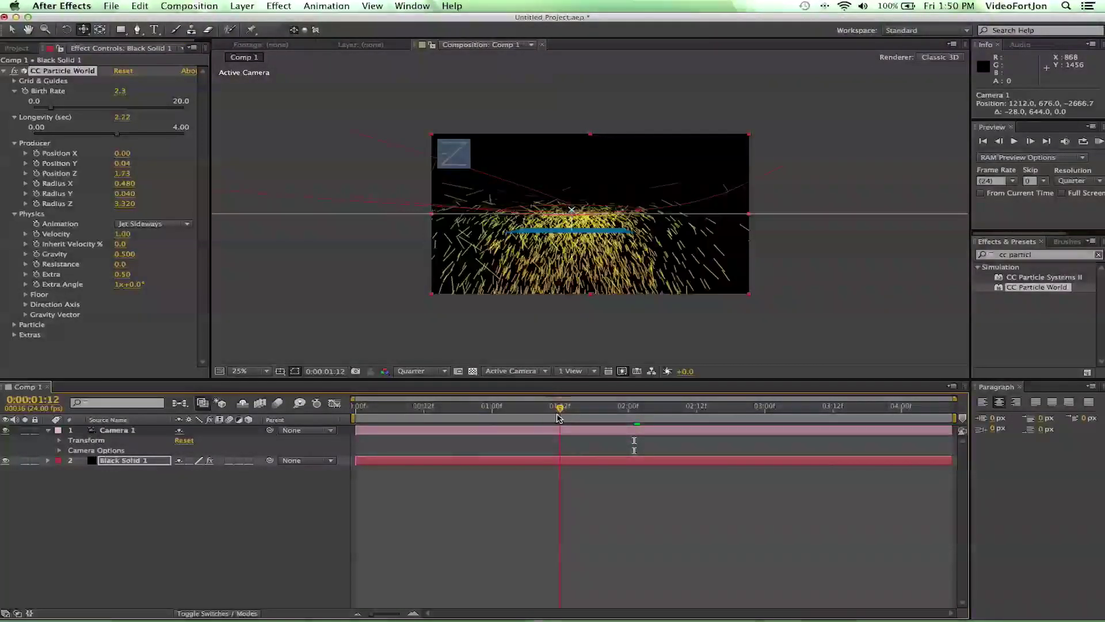
- Set Physics Velocity to 2.99, Inherit Velocity to 19.0 and Extra to 3.02
left_click(122, 234)
left_click_drag(163, 235, 310, 246)
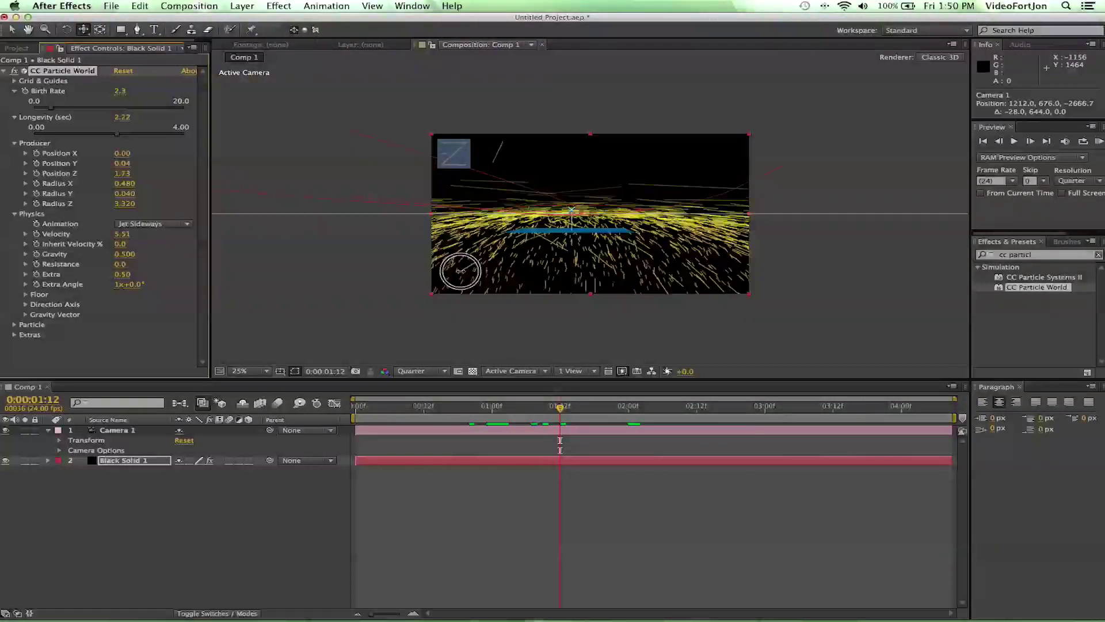
left_click_drag(460, 271, 232, 214)
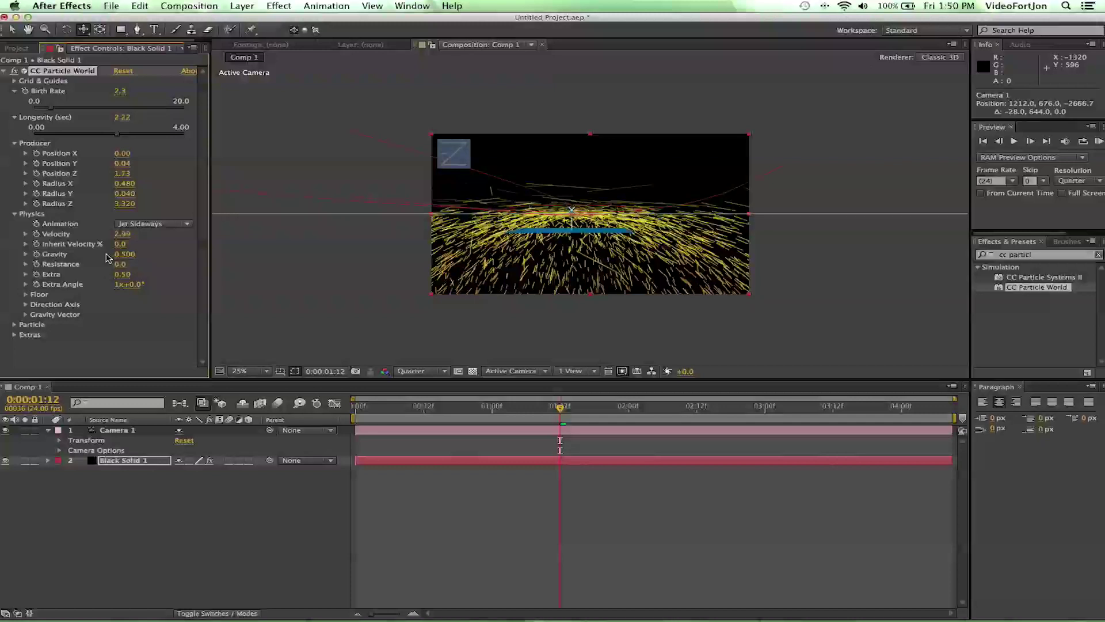
mouse_move(122, 243)
left_mouse_down()
mouse_move(178, 242)
mouse_move(23, 256)
mouse_move(293, 271)
mouse_move(36, 242)
mouse_move(160, 263)
mouse_move(382, 271)
mouse_move(5, 219)
mouse_move(18, 224)
left_mouse_up()
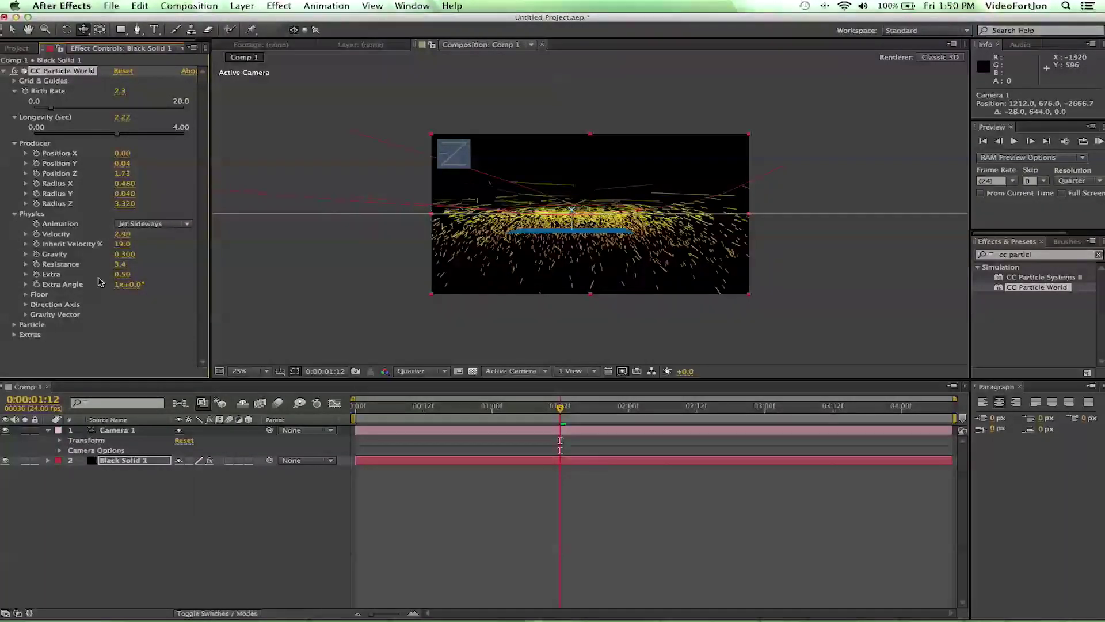
left_click_drag(117, 279, 288, 280)
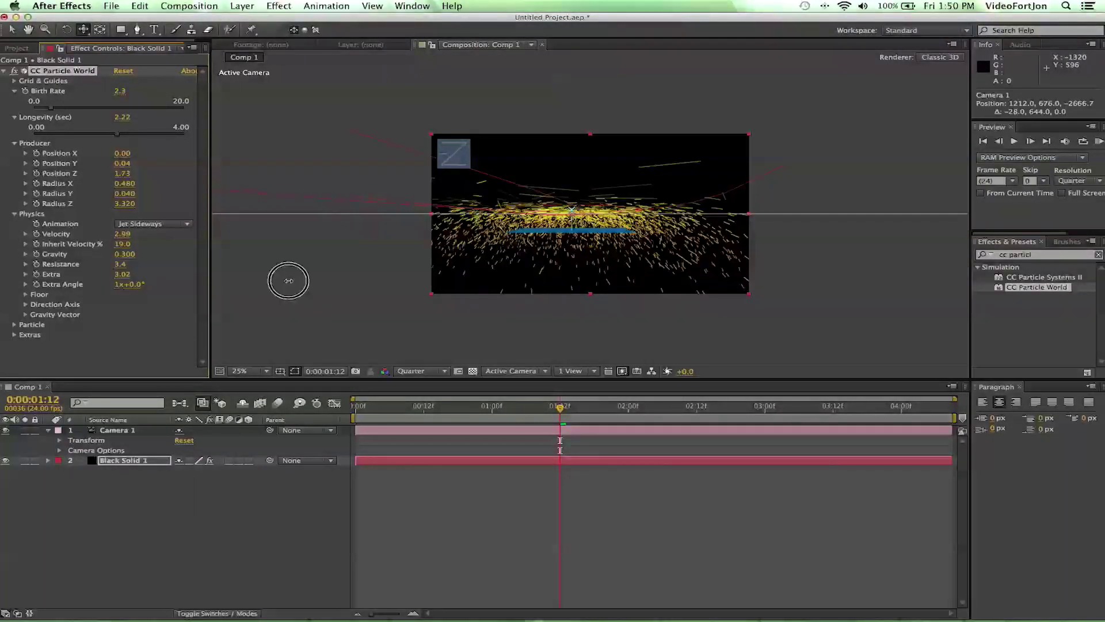
- Move the Floor Position to 0.98 and collapse the Floor settings
left_click(25, 295)
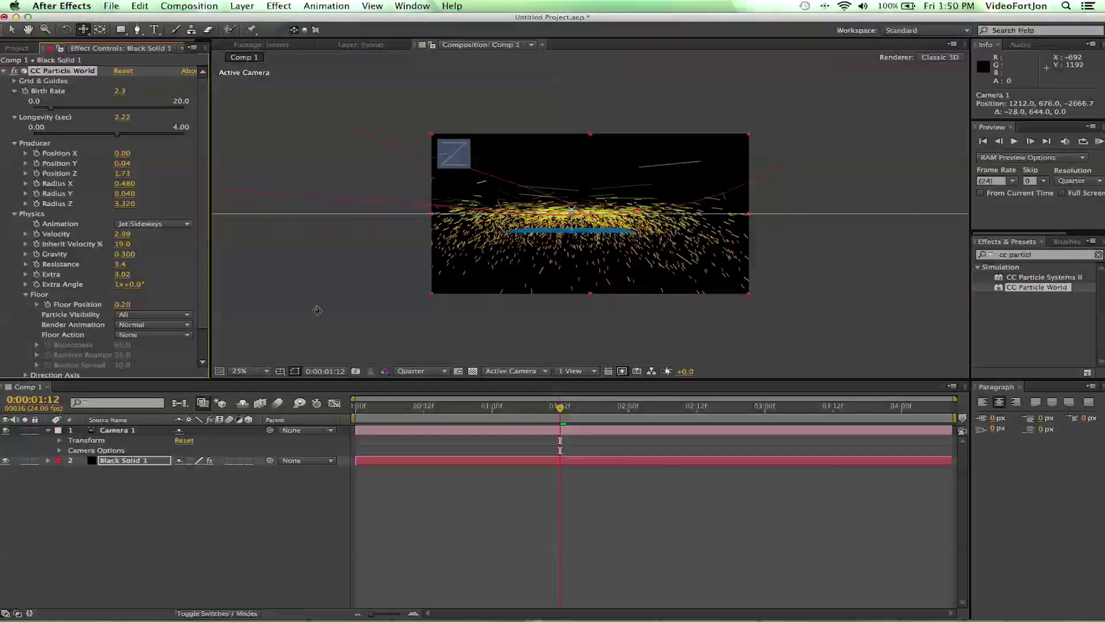
left_click_drag(121, 304, 167, 293)
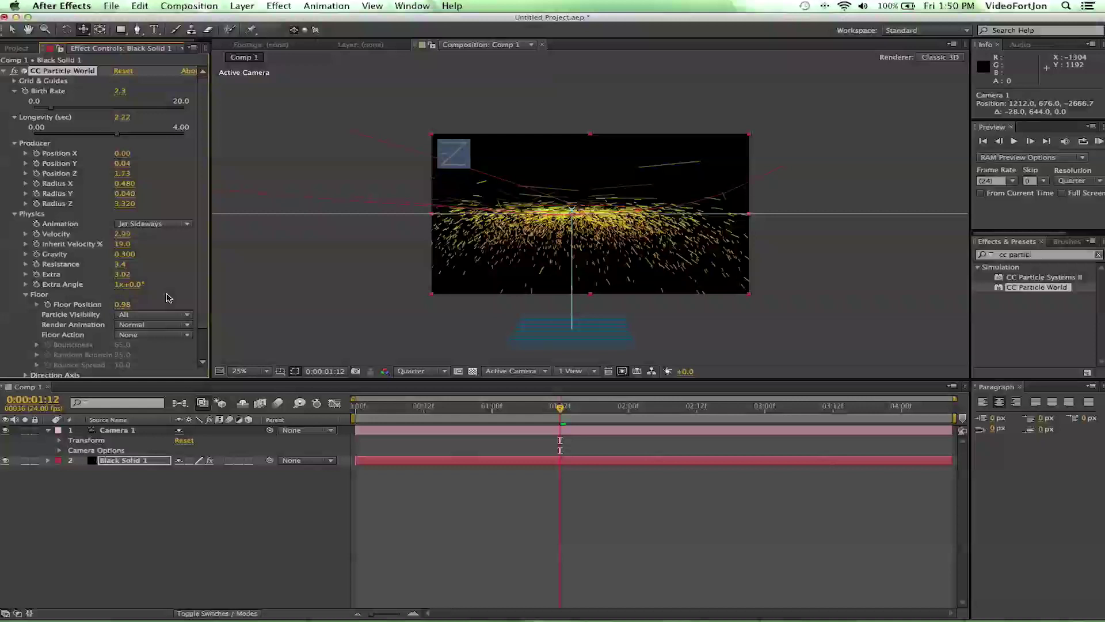
left_click(25, 294)
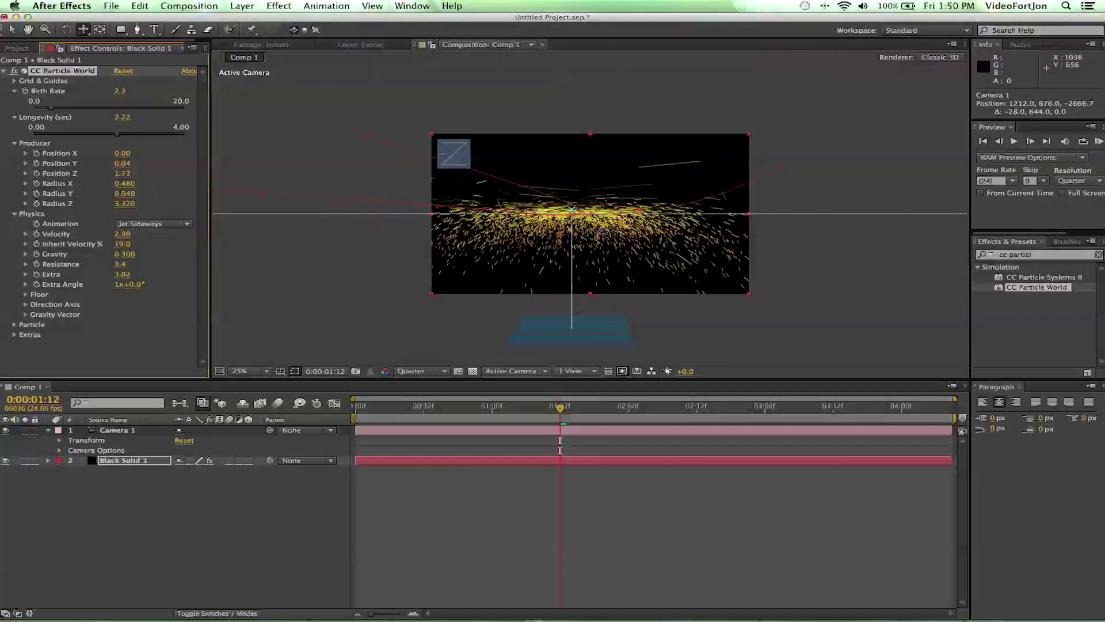
- Switch the particle type to Bubble and scrub time to preview it
left_click(15, 326)
scroll(16, 328, "down", 4)
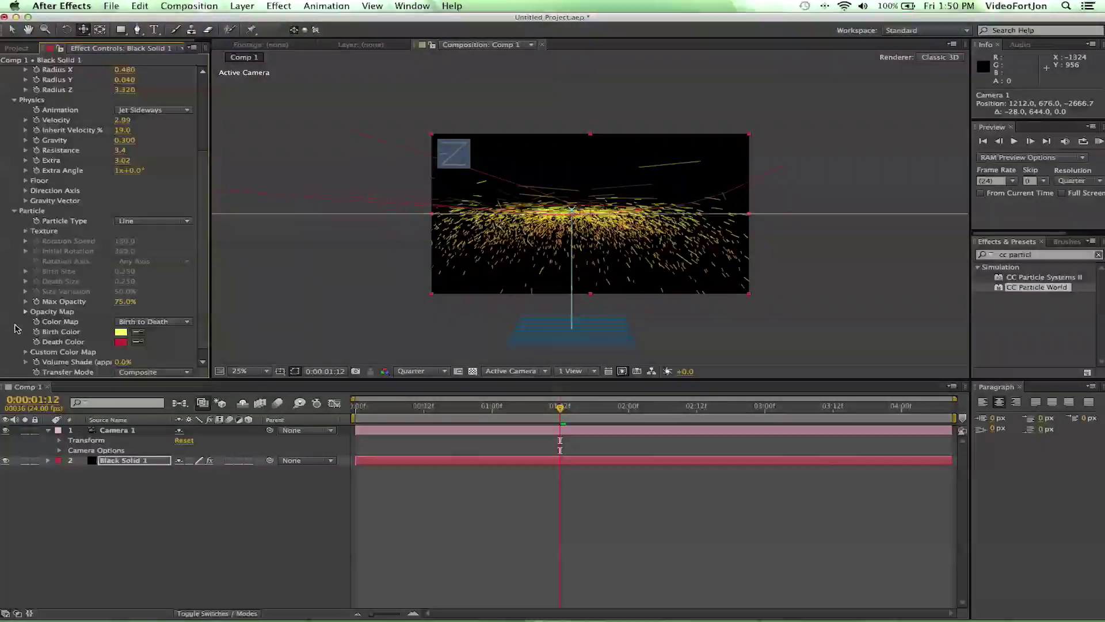
left_click(150, 221)
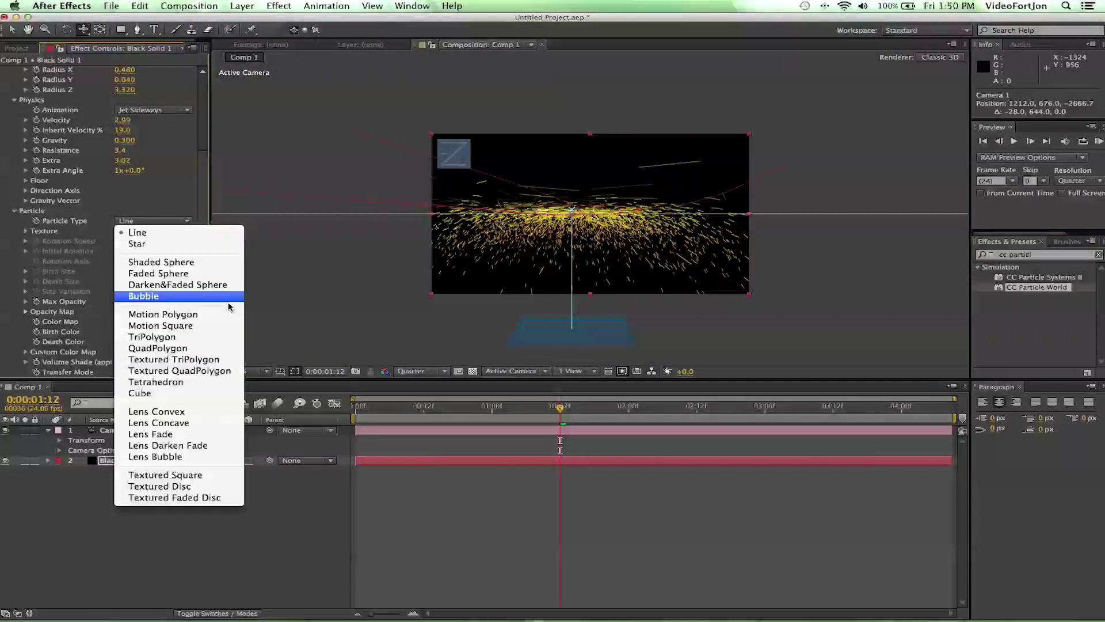
left_click(143, 297)
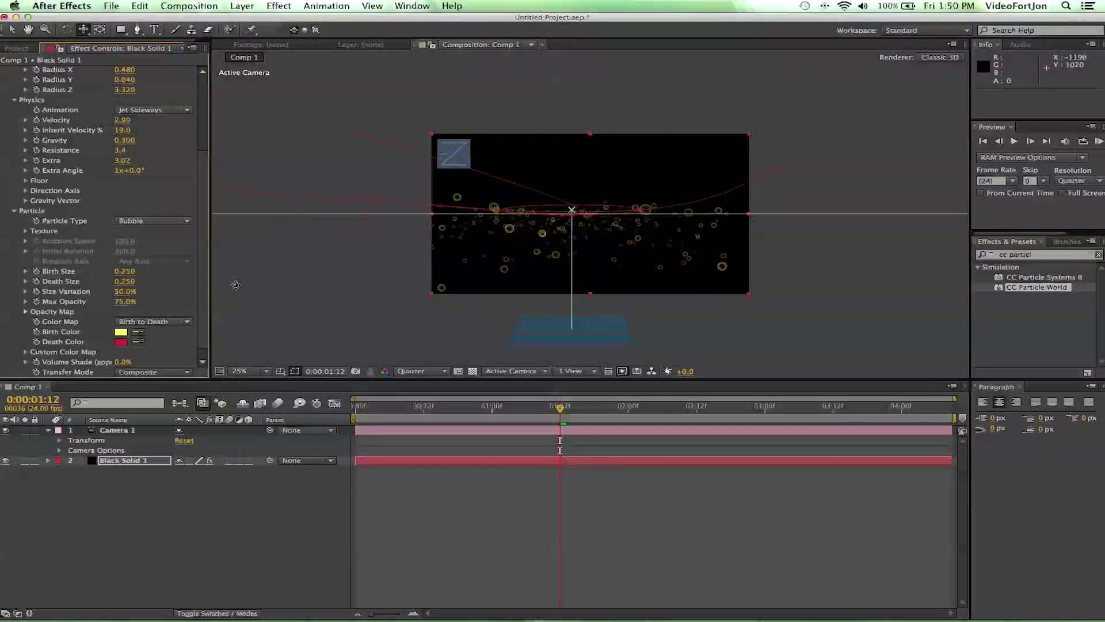
mouse_move(550, 409)
left_mouse_down()
mouse_move(443, 410)
mouse_move(617, 425)
mouse_move(538, 423)
left_mouse_up()
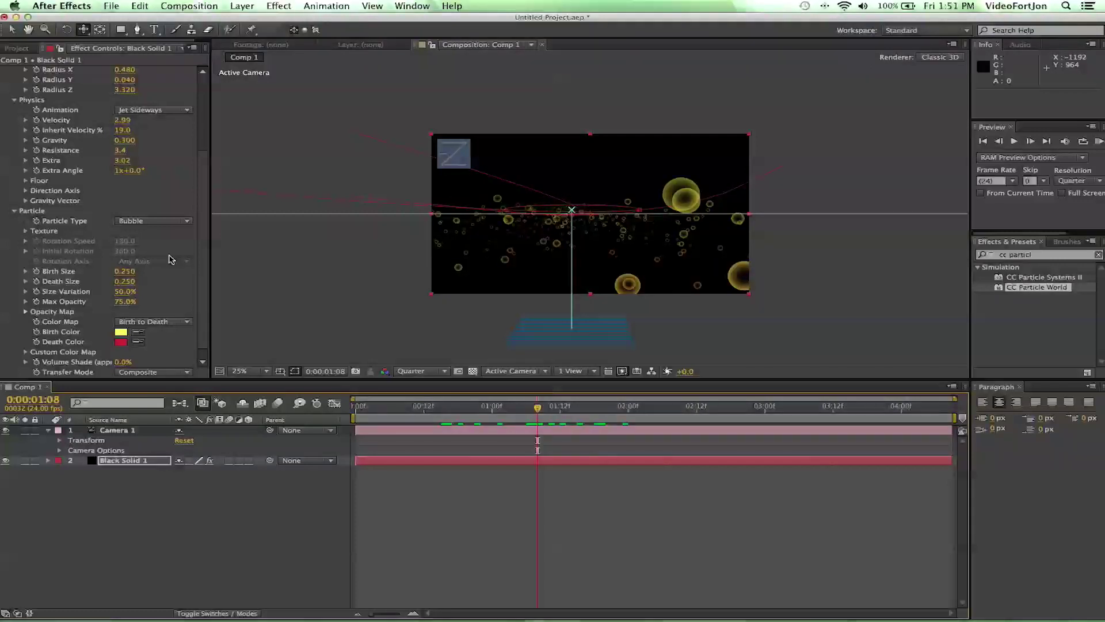
- Try the Cube and Lens Convex particle types, orbiting the camera to inspect them
left_click(132, 220)
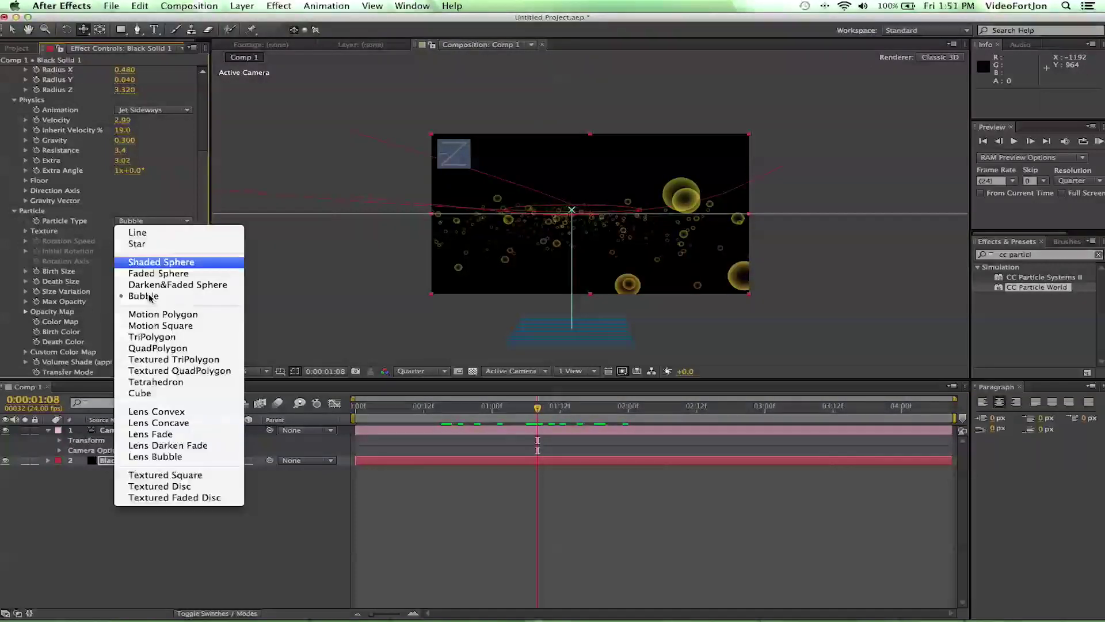
left_click(155, 398)
left_click(150, 221)
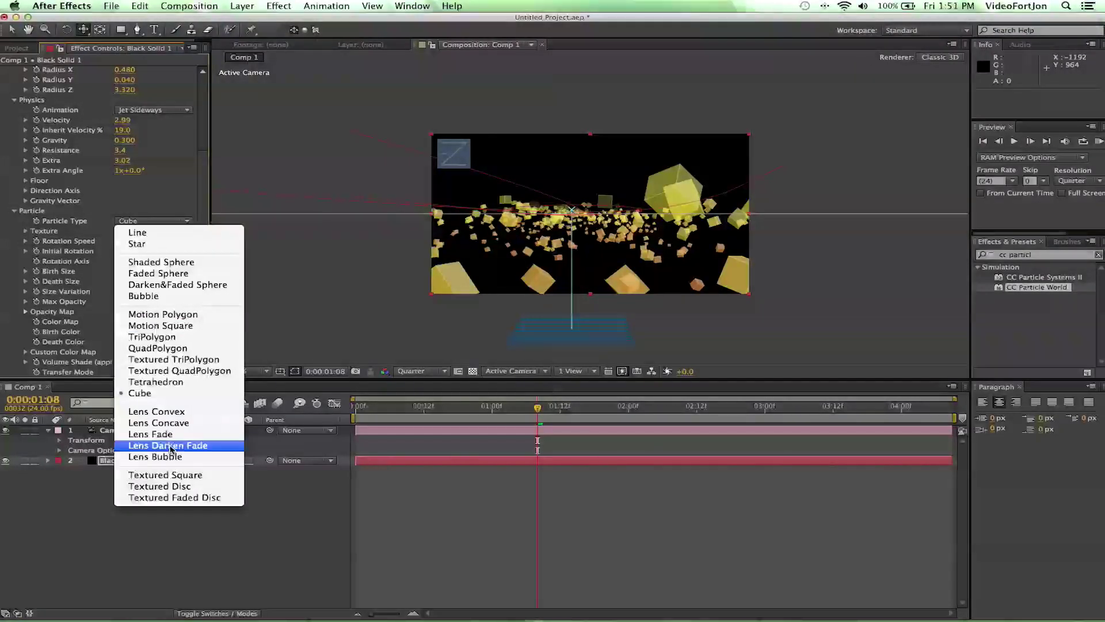
left_click(167, 411)
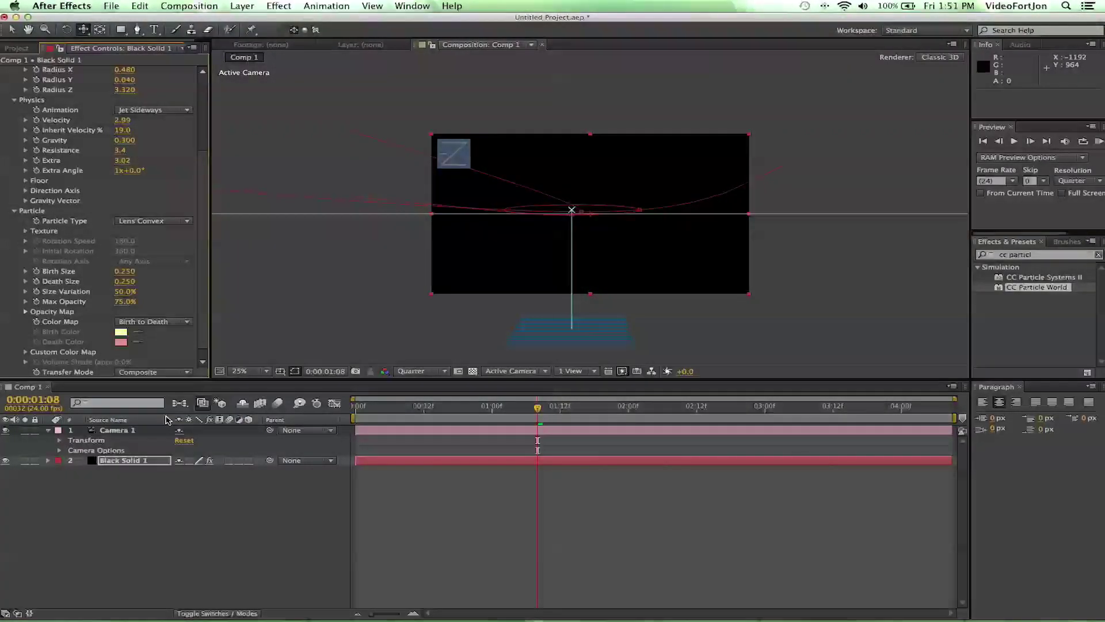
left_click(396, 407)
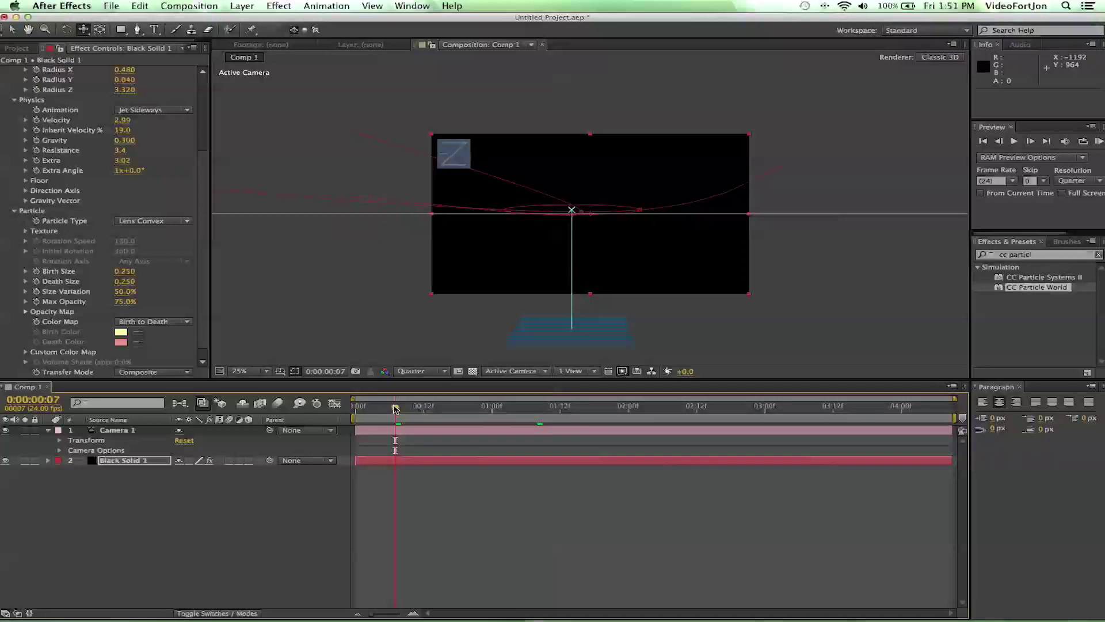
left_click(137, 218)
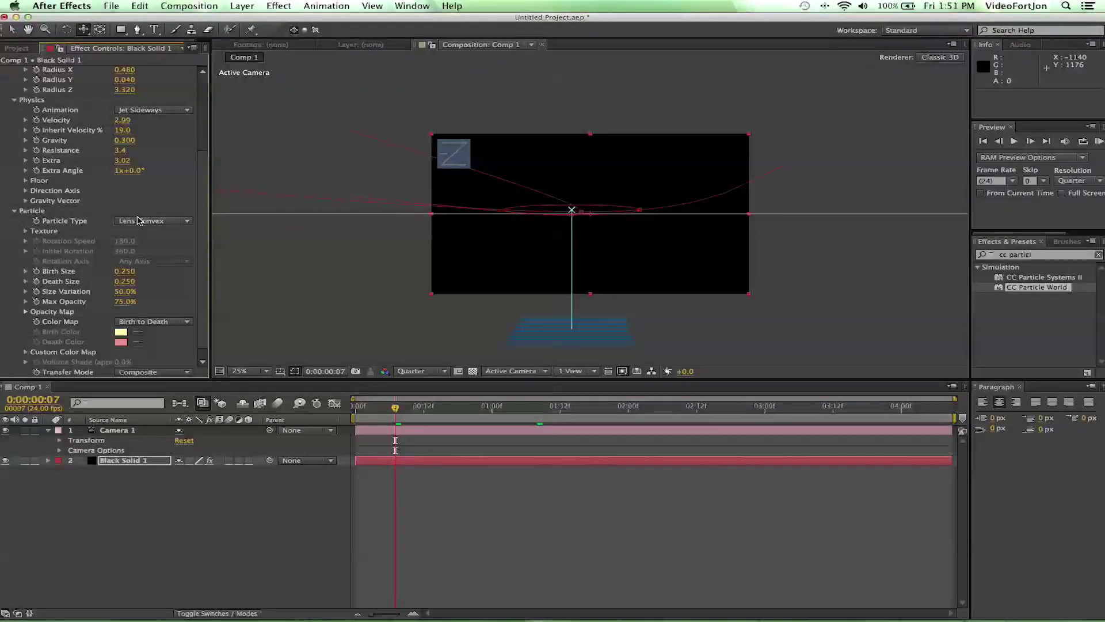
left_click(167, 222)
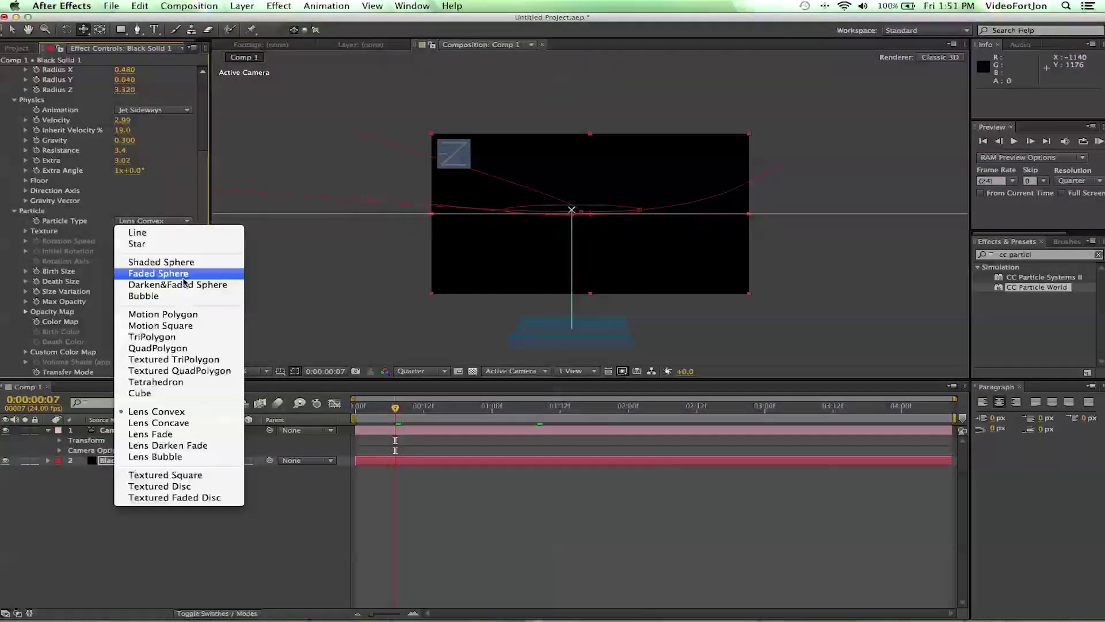
left_click(185, 276)
left_click_drag(459, 245, 597, 215)
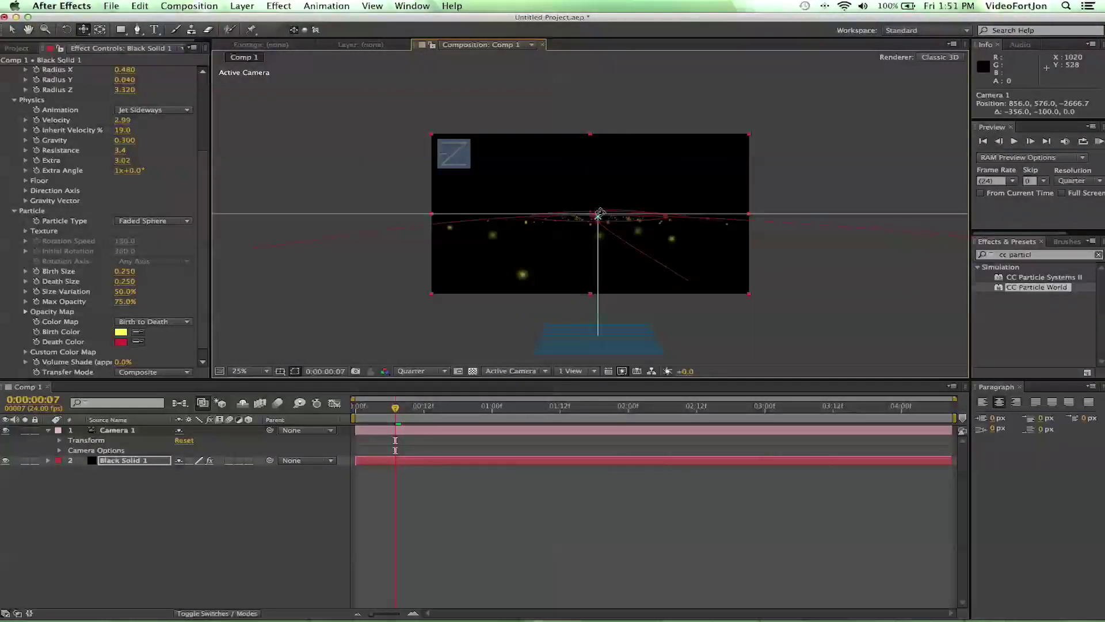
- Collapse Camera 1's properties and delete the Black Solid 1 layer
left_click(48, 430)
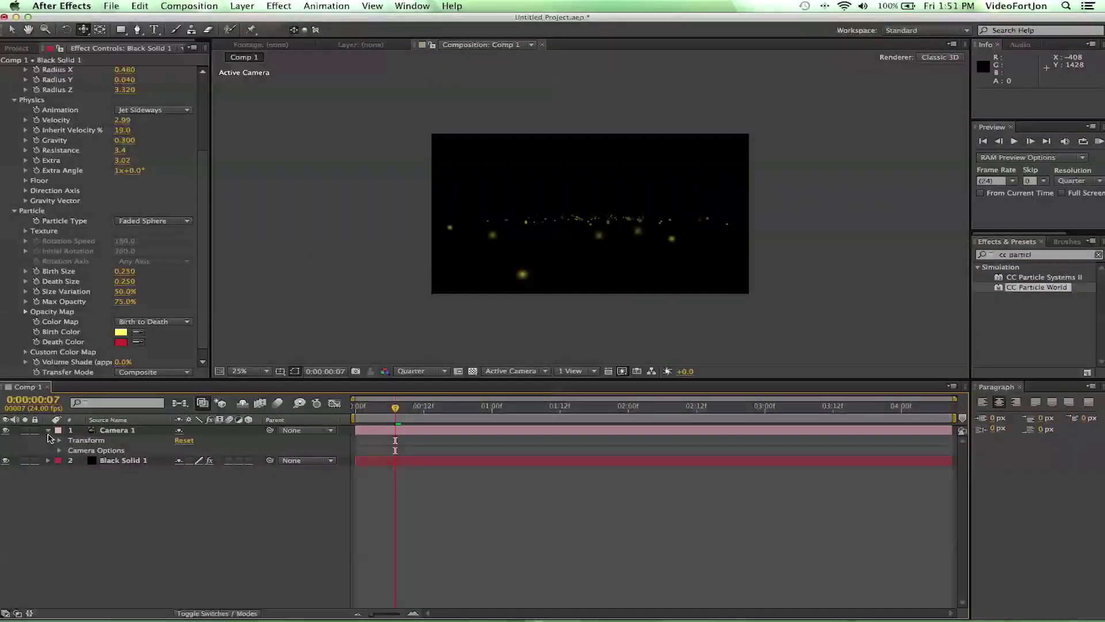
left_click(138, 442)
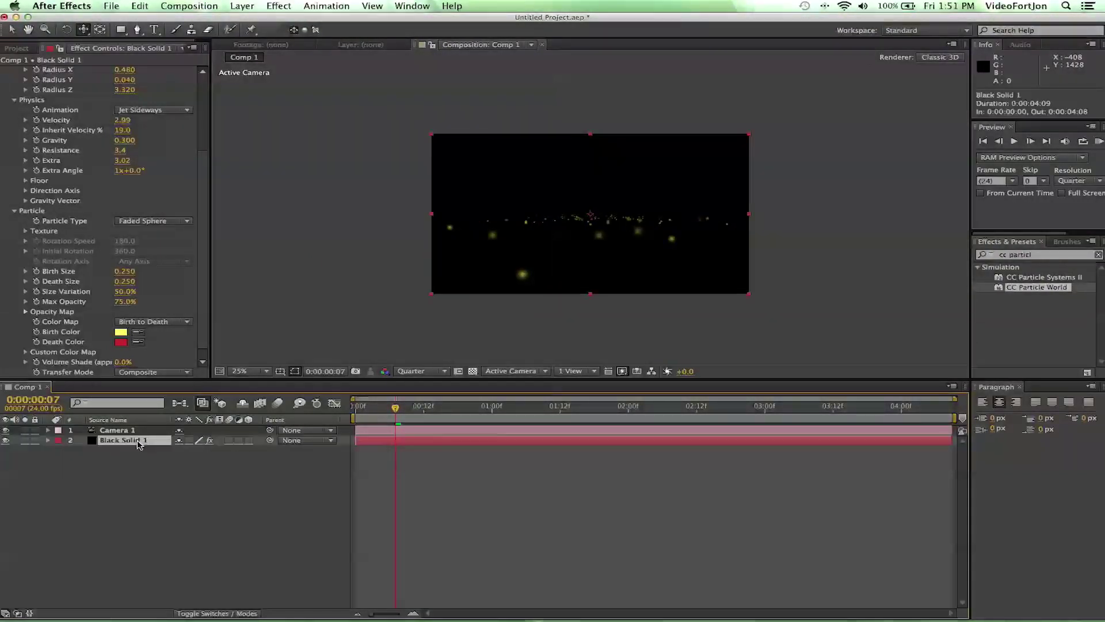
key("Delete")
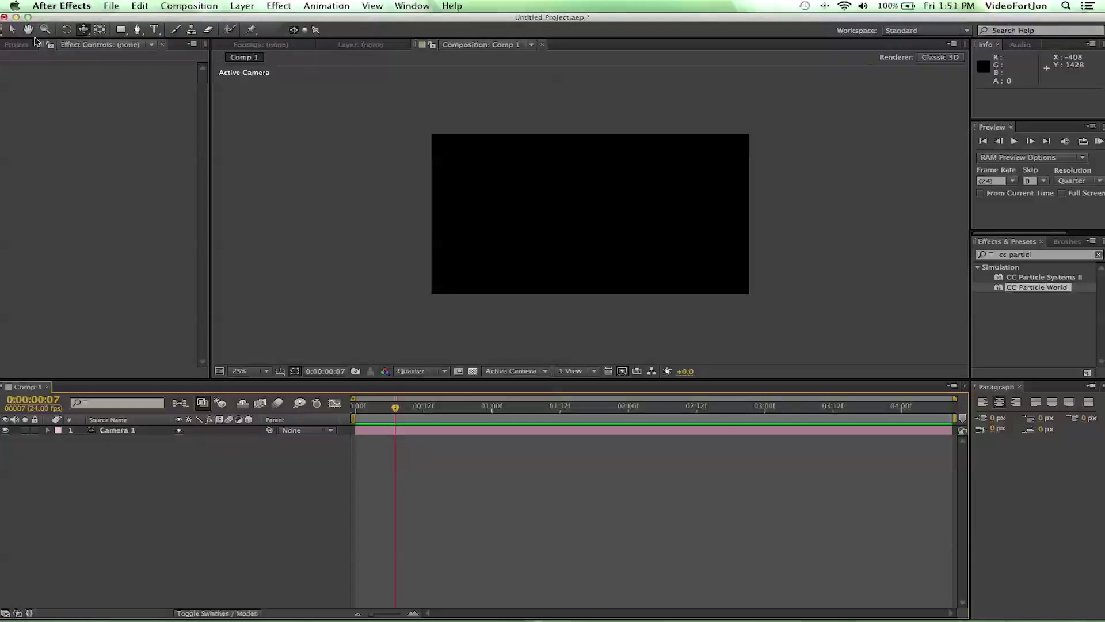
- Add clips RHD818_38, _34 and _43.mov from the Project panel to Comp 1
left_click(21, 45)
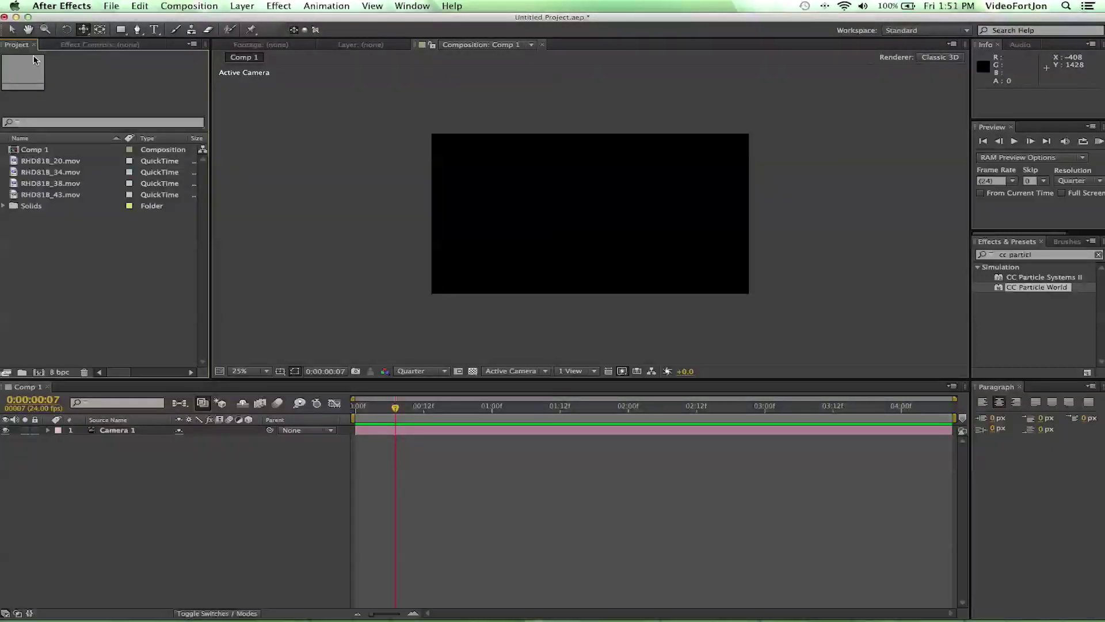
left_click(33, 185)
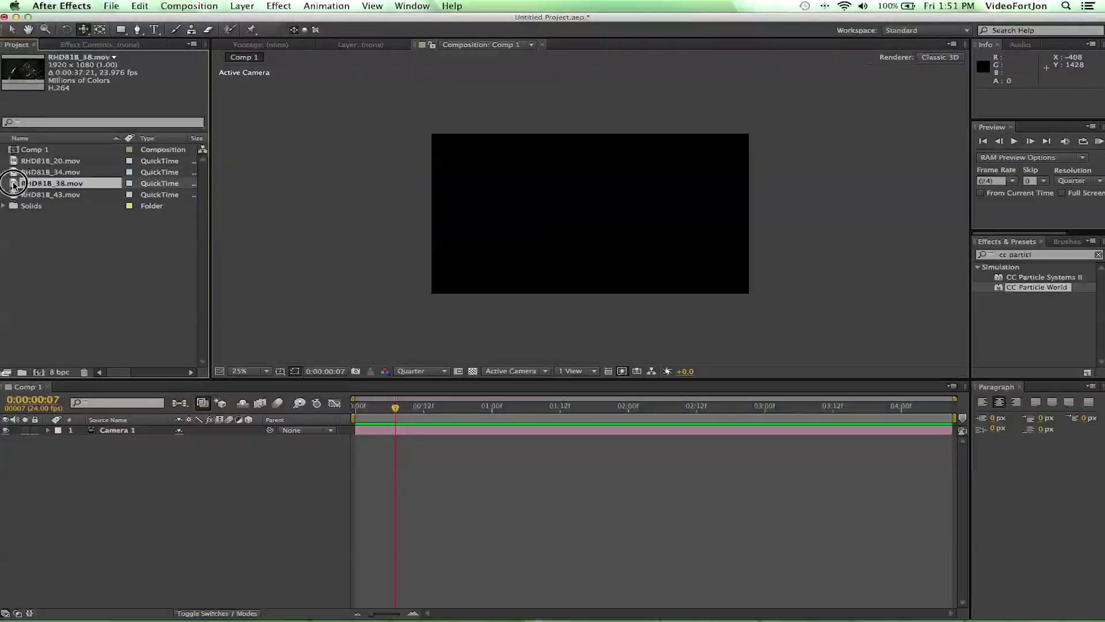
left_click_drag(12, 186, 58, 440)
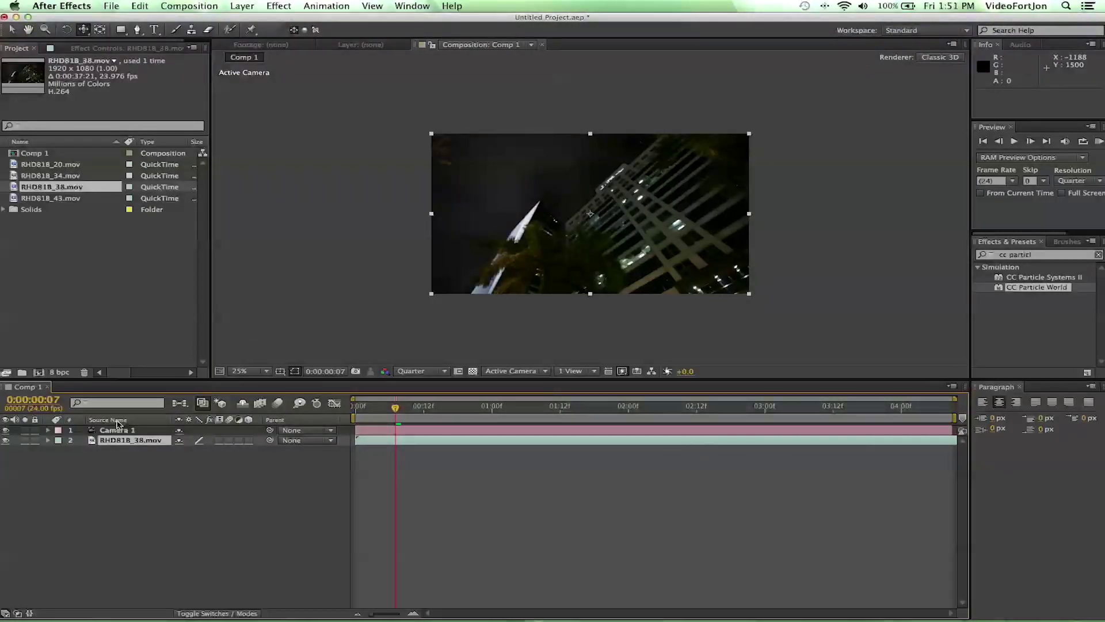
left_click_drag(55, 176, 130, 463)
left_click_drag(35, 197, 95, 471)
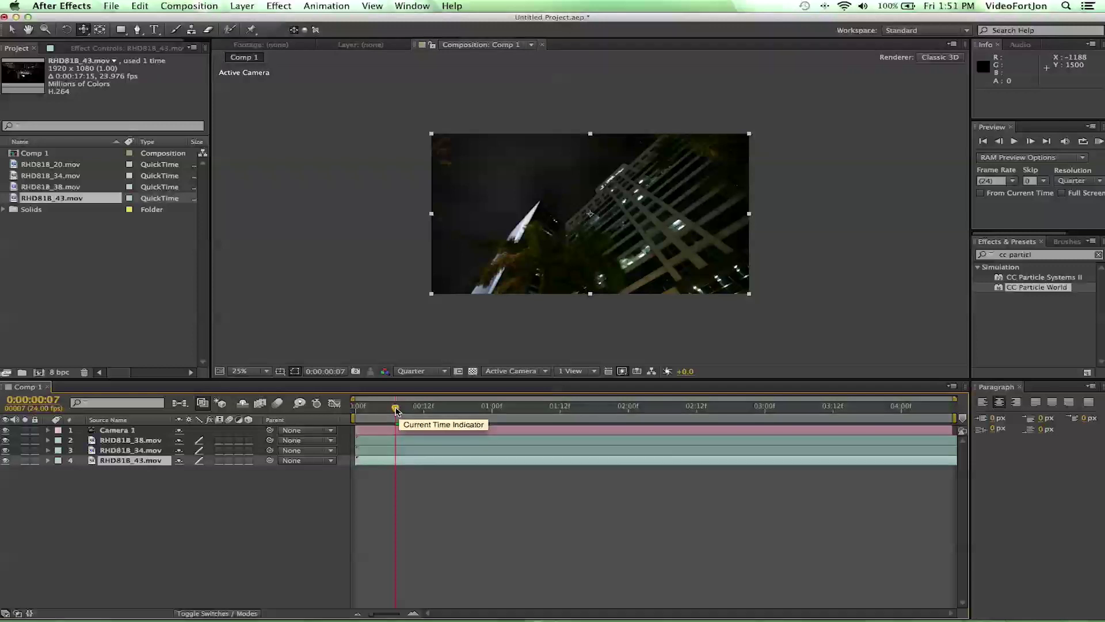
- End the work area at 0:00:02:00 and trim the composition to it
left_click_drag(396, 409, 628, 444)
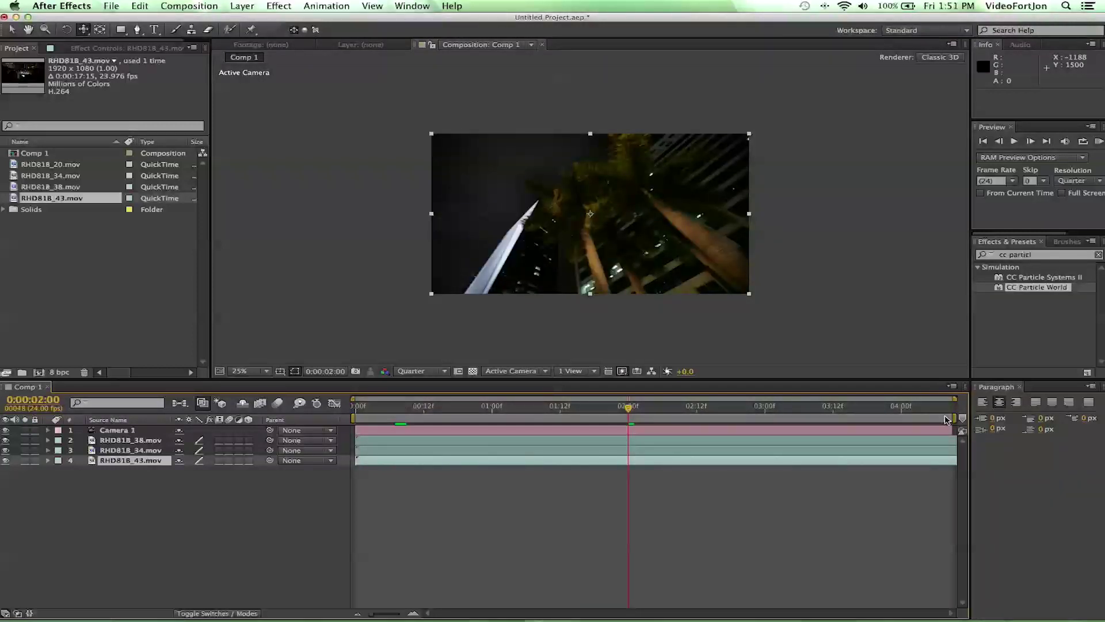
left_click_drag(955, 416, 630, 411)
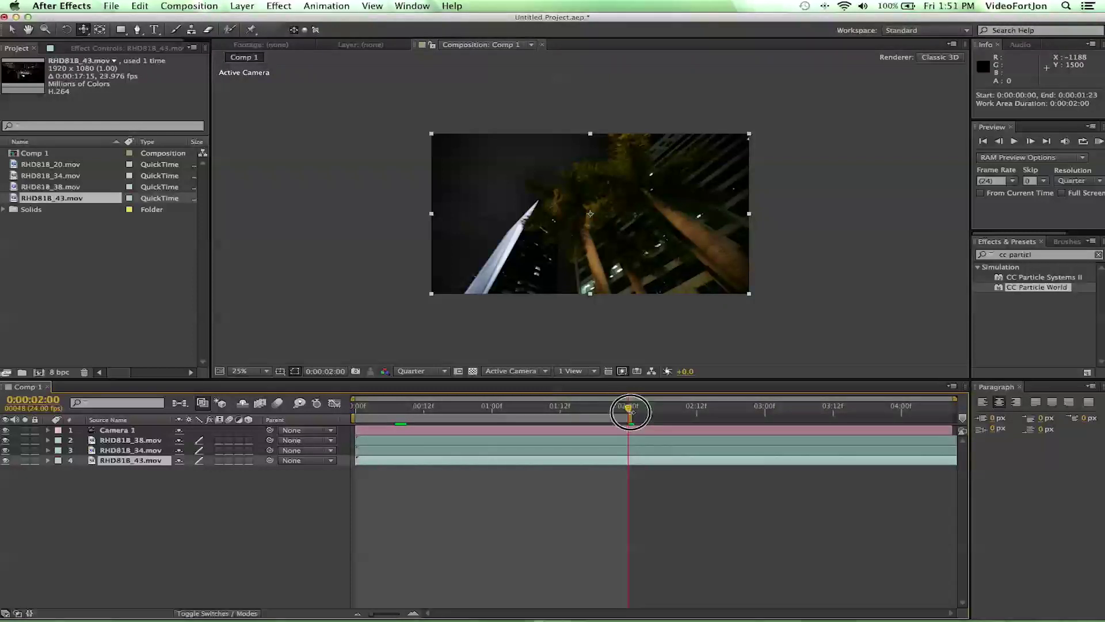
left_click(520, 409)
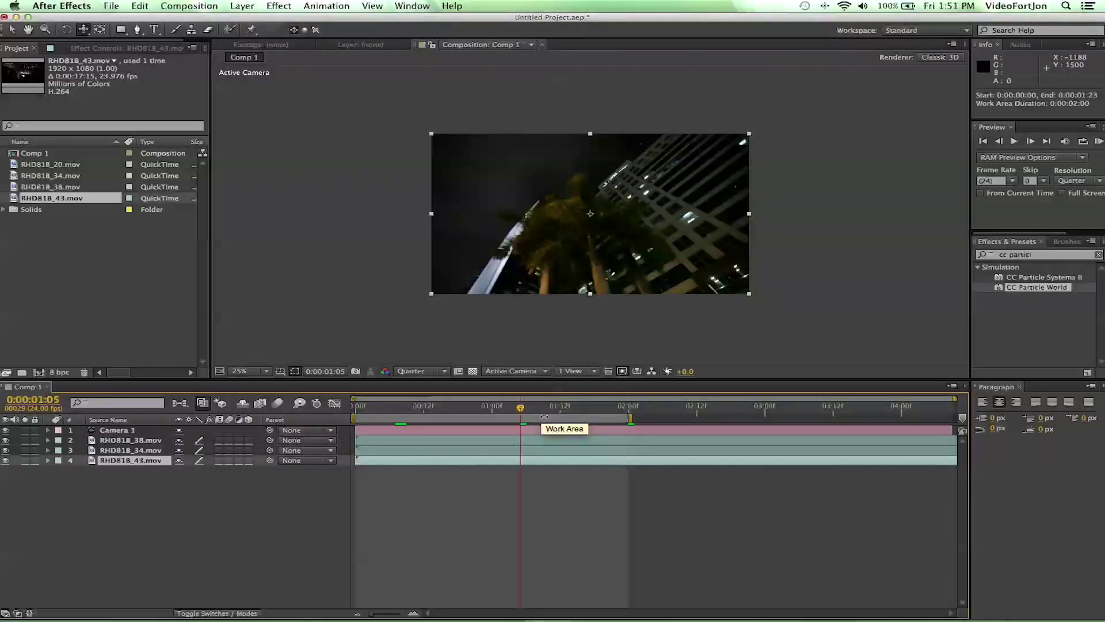
right_click(544, 417)
left_click(569, 448)
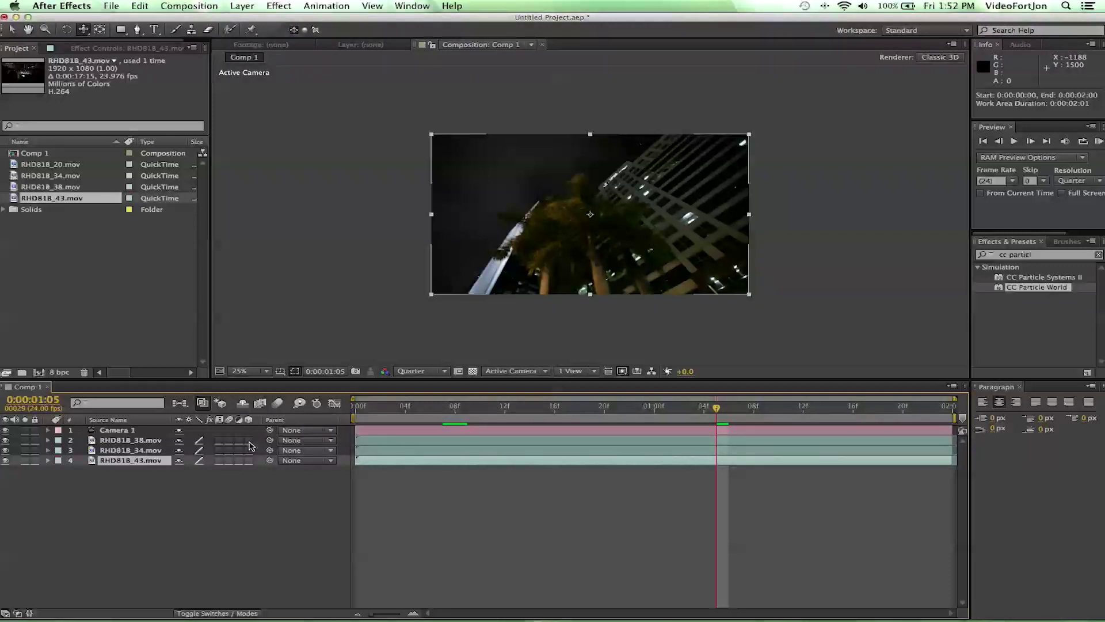
- Make all three clip layers 3D and delete the existing camera layer
left_click(248, 440)
left_click(248, 450)
left_click(248, 460)
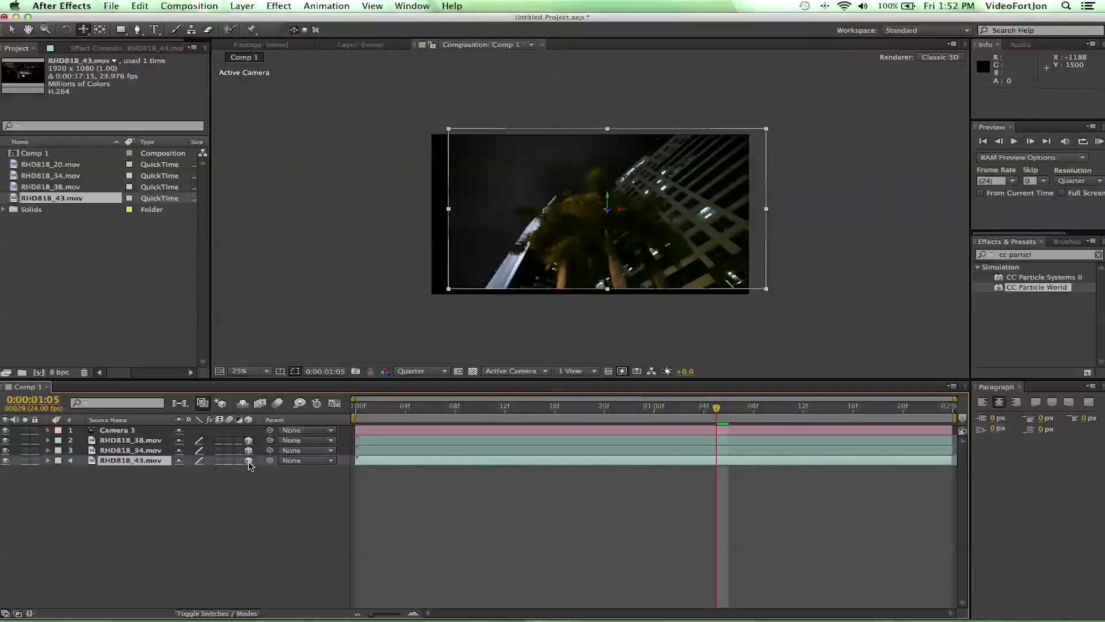
left_click(139, 441)
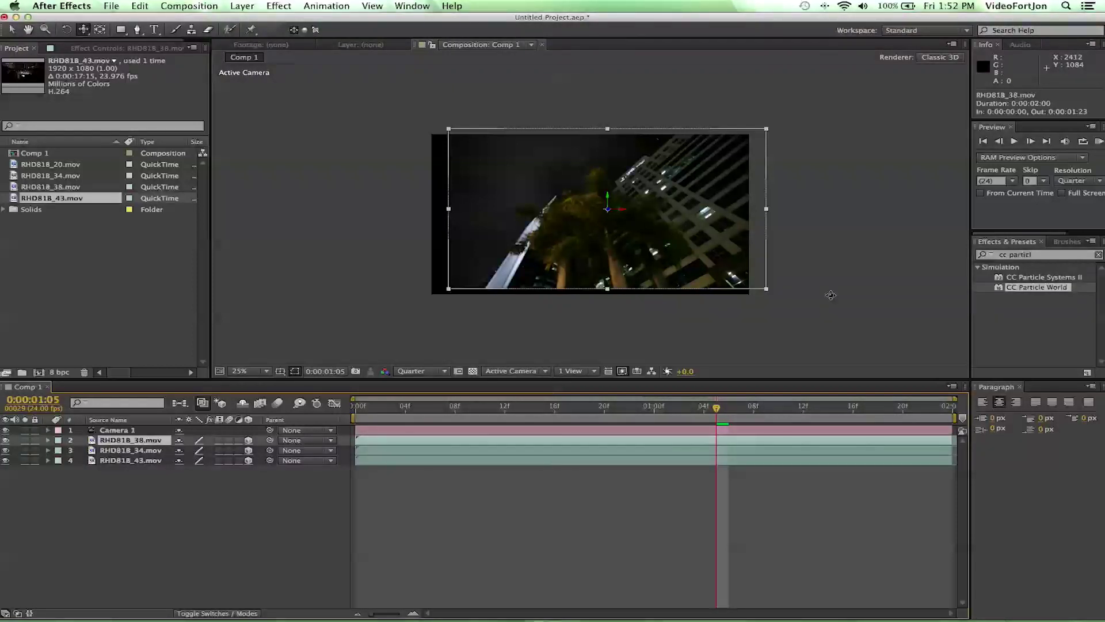
left_click(131, 429)
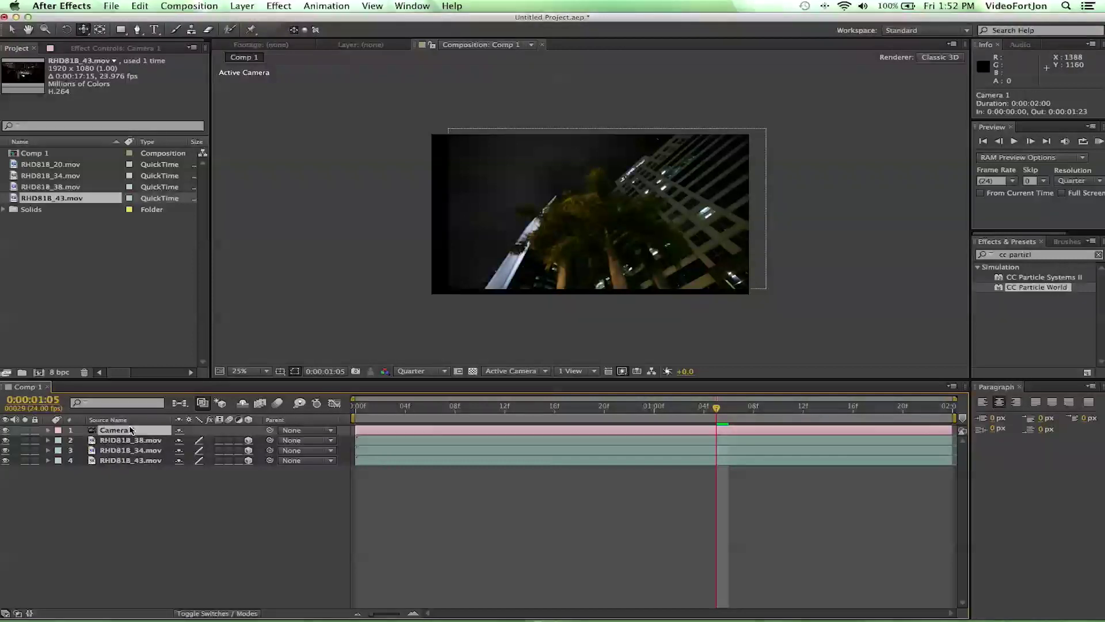
key("Delete")
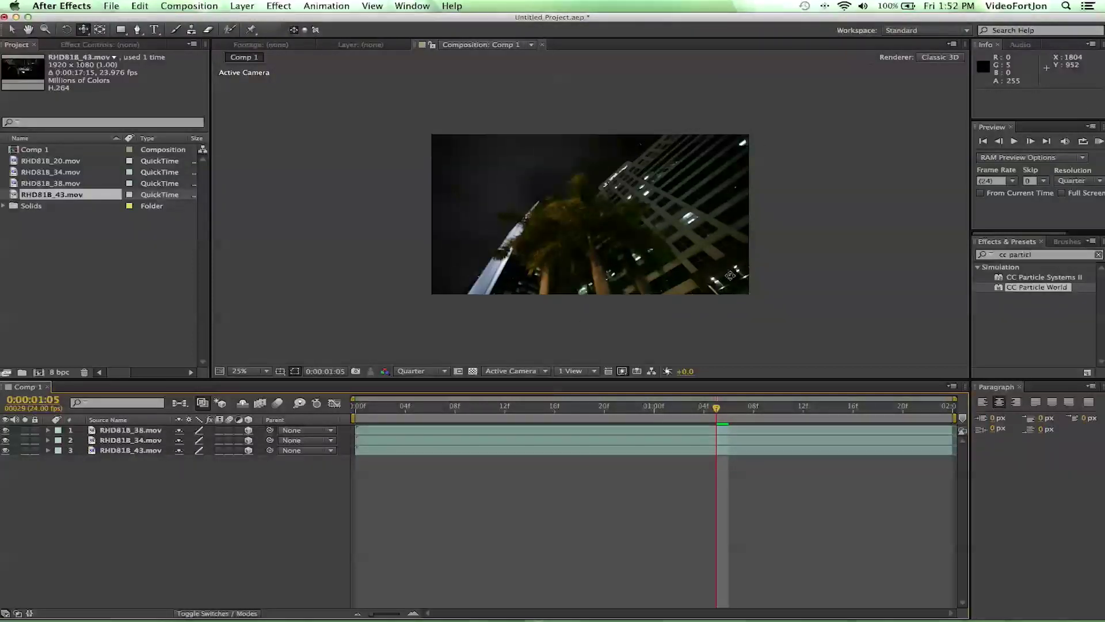
- Scale clip 38 down to 56% and shift clip 34 to the left
key("v")
left_click(567, 204)
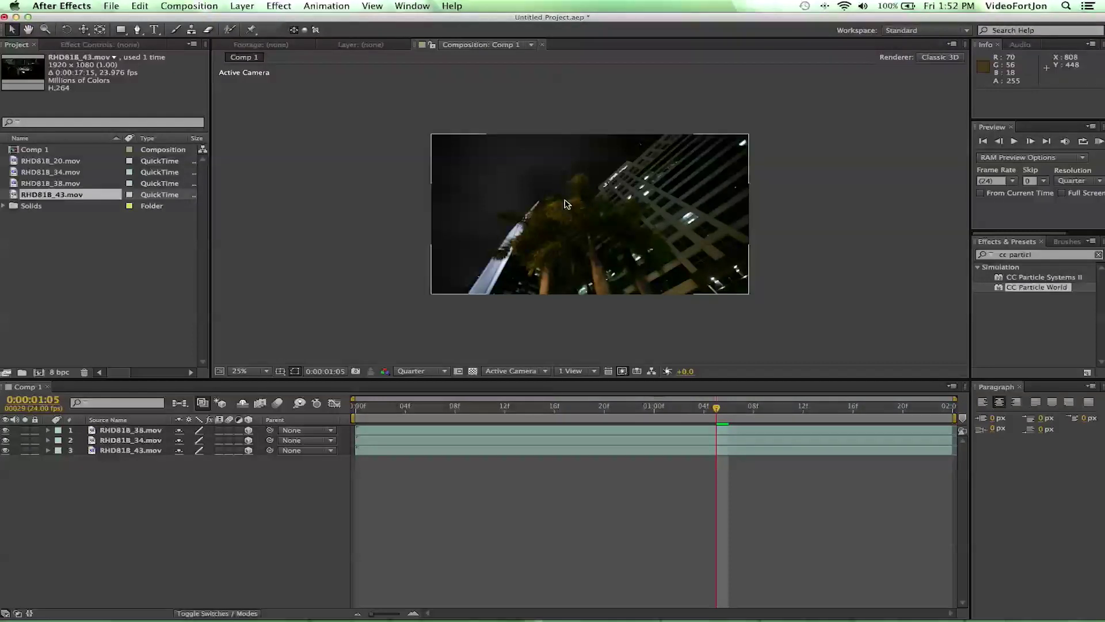
left_click(703, 283)
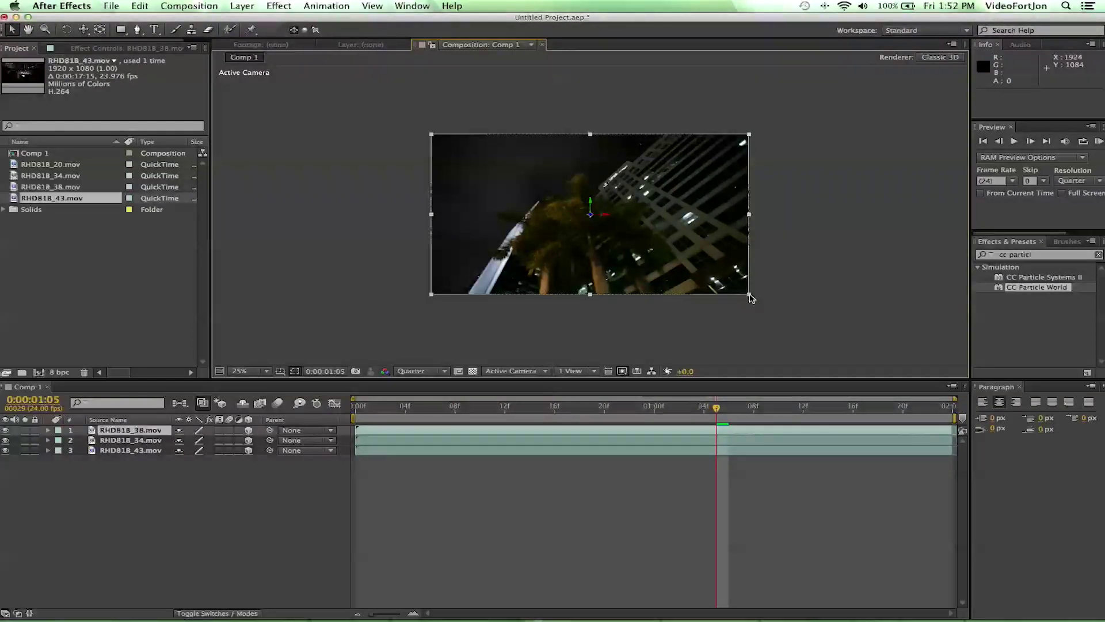
left_click_drag(751, 297, 689, 262)
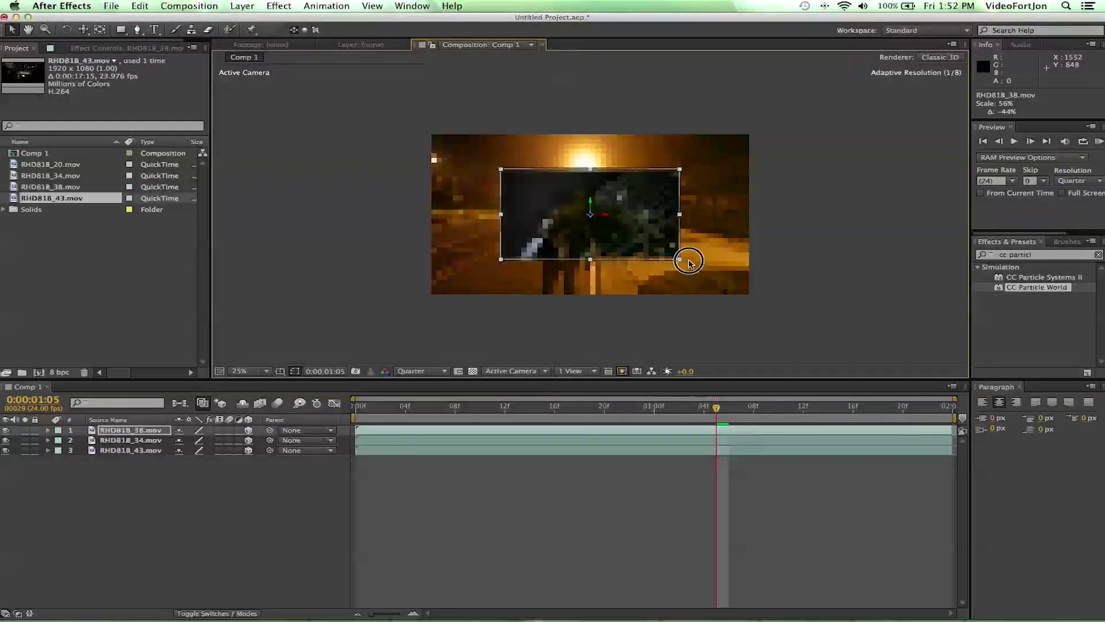
left_click(743, 164)
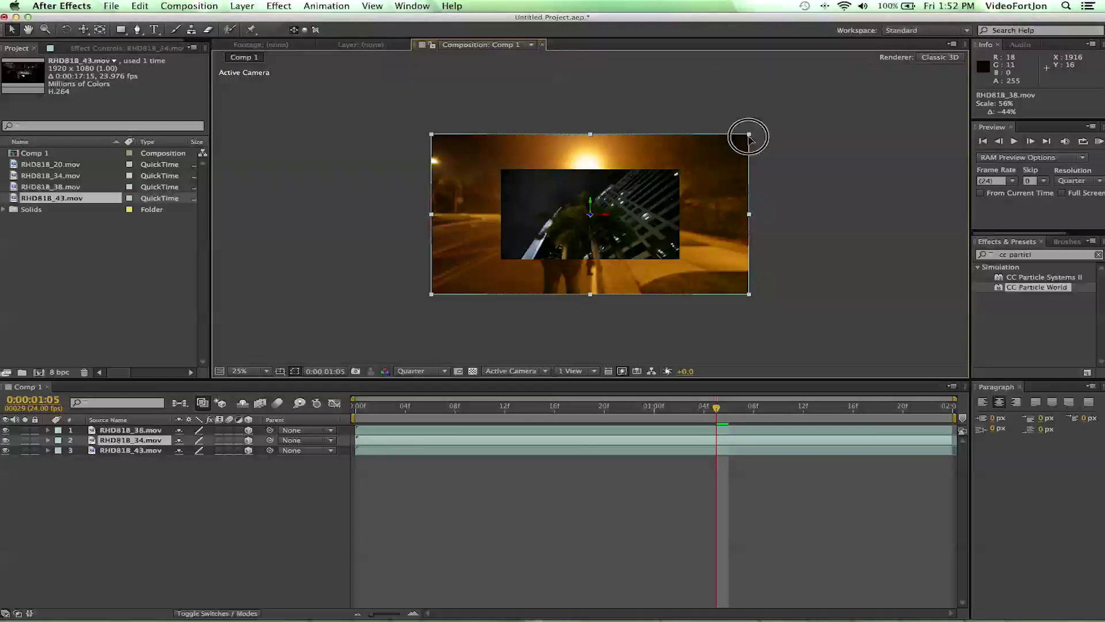
left_click_drag(749, 138, 656, 161)
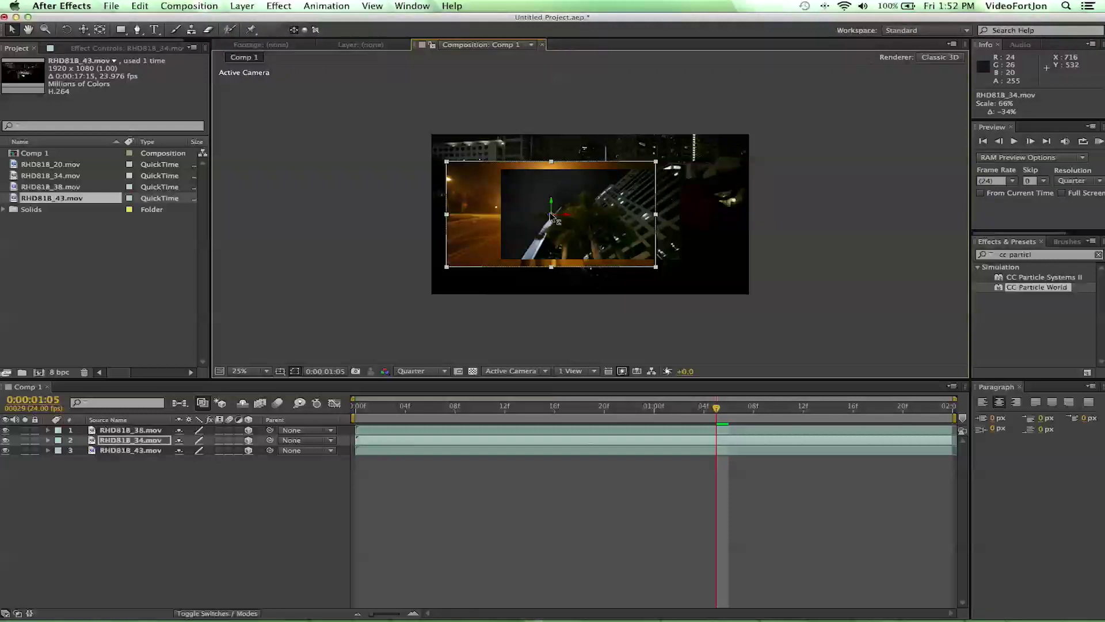
- Scale clip 43 down to 62% and nudge it right and up
left_click(725, 179)
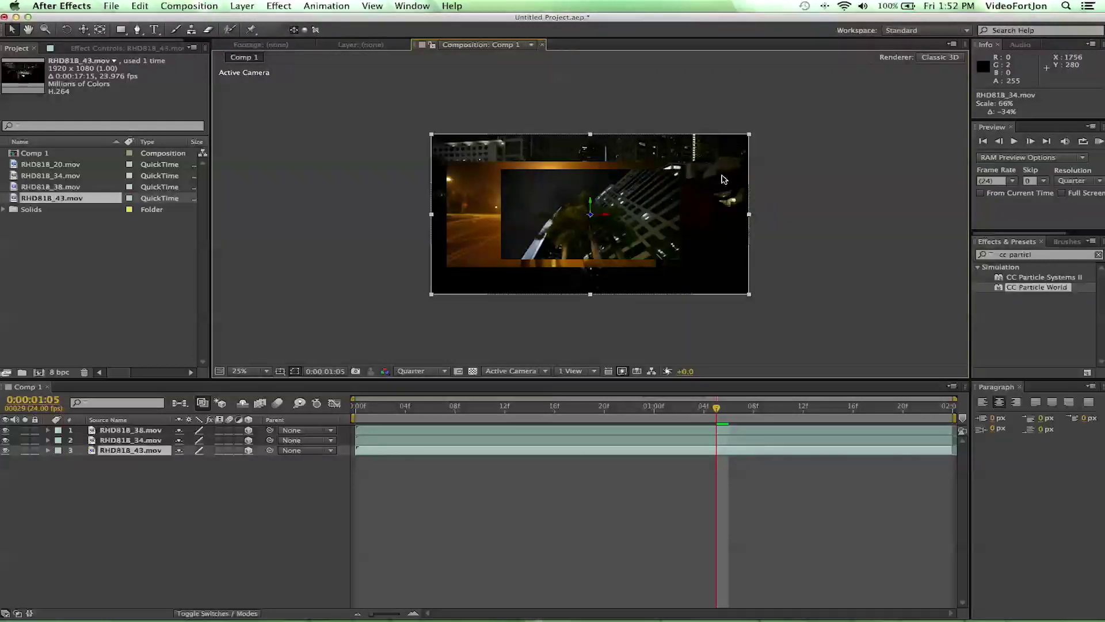
left_click(750, 137)
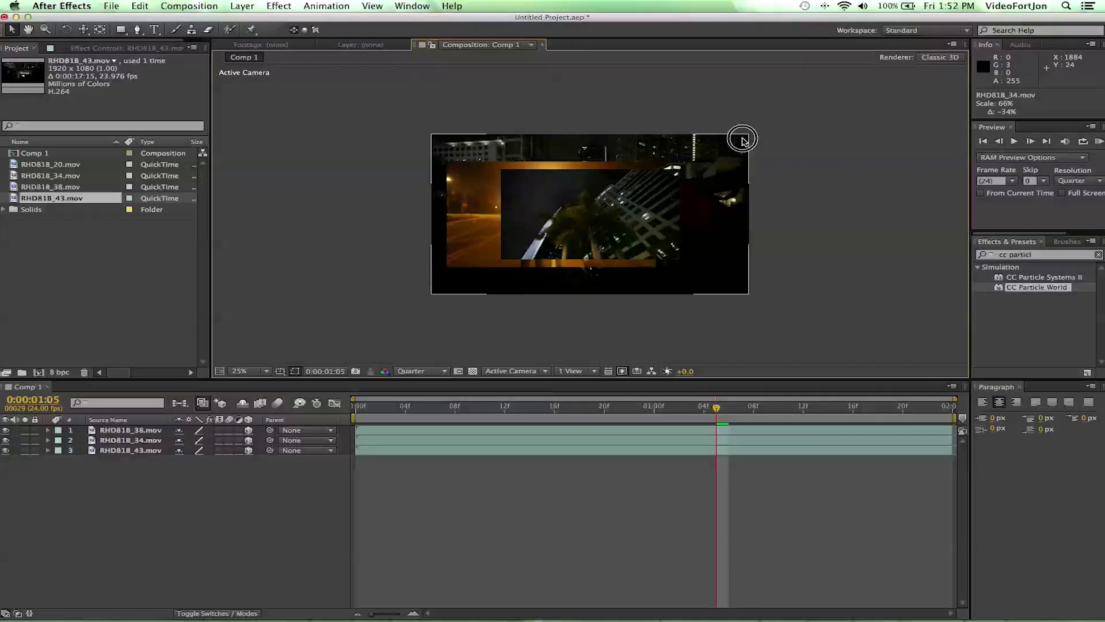
left_click(739, 145)
left_click_drag(750, 136, 690, 166)
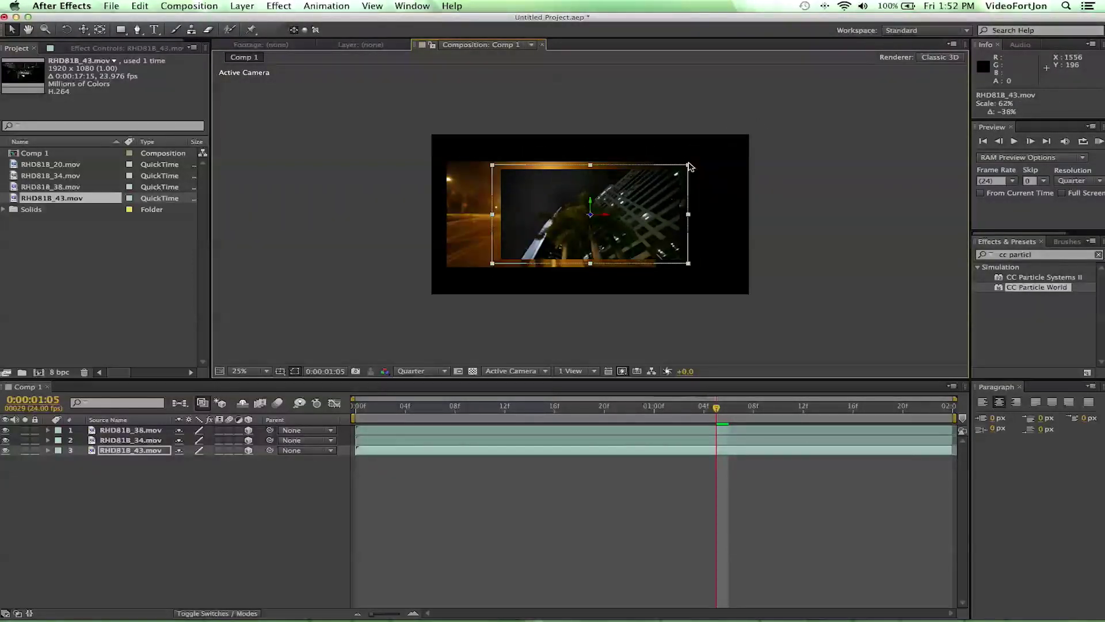
key("shift+Right")
key("shift+Right")
key("shift+Right")
key("shift+Right")
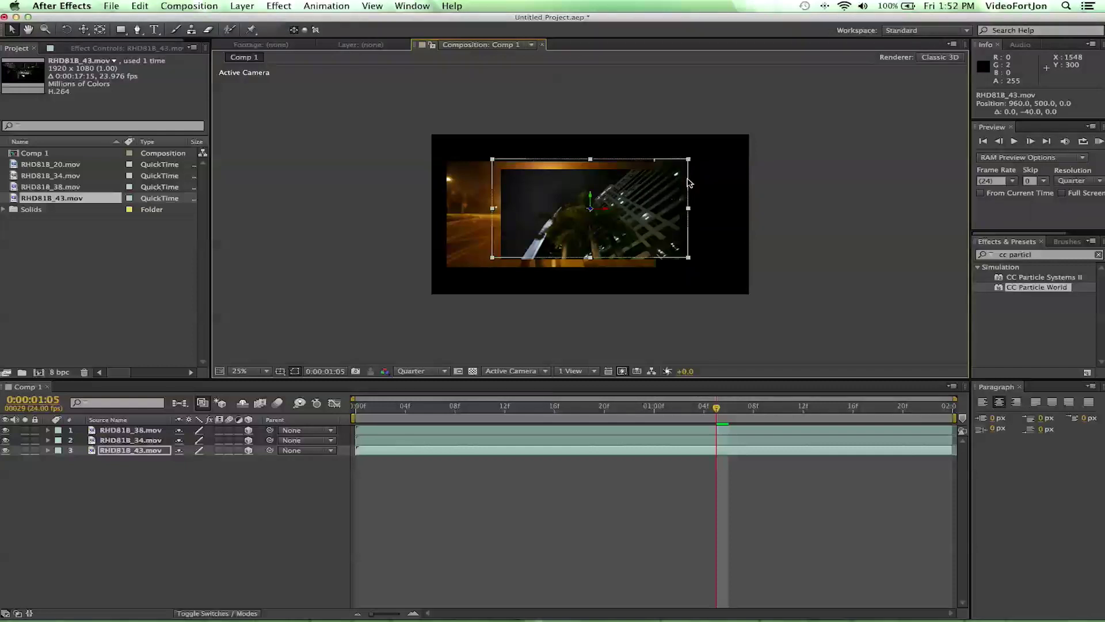
key("shift+Up")
key("shift+Up")
key("shift+Up")
key("shift+Up")
key("shift+Up")
key("shift+Up")
key("shift+Up")
key("shift+Up")
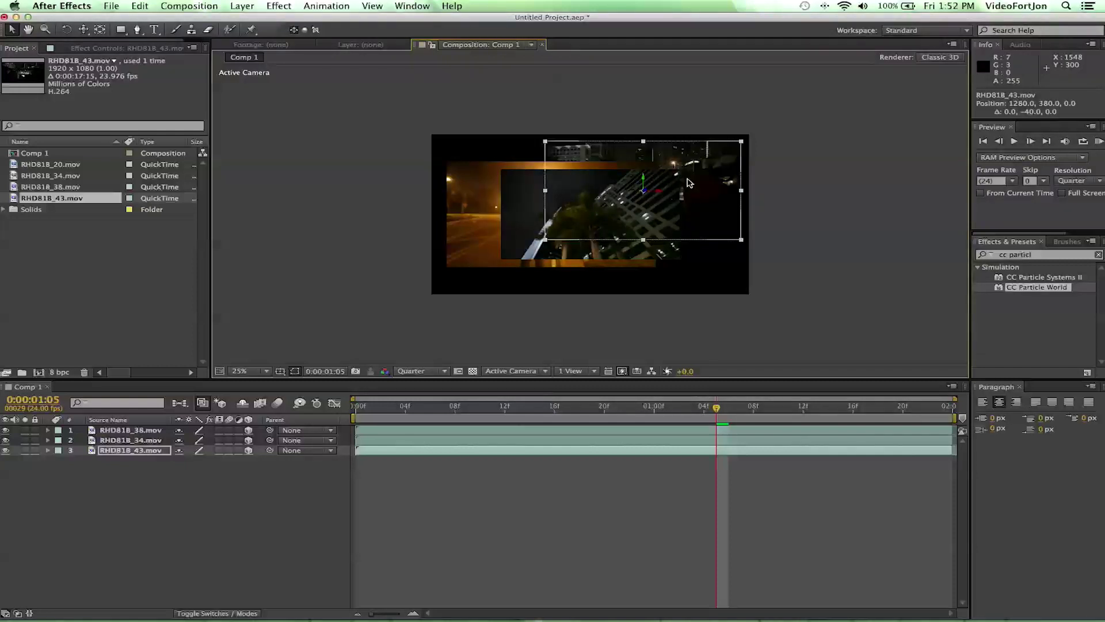
- Stagger the clips in depth: clips 34 and 38 pushed back, RHD818_43 to Z −1352.6
left_click(645, 190)
left_click_drag(645, 190, 633, 1)
left_click(475, 213)
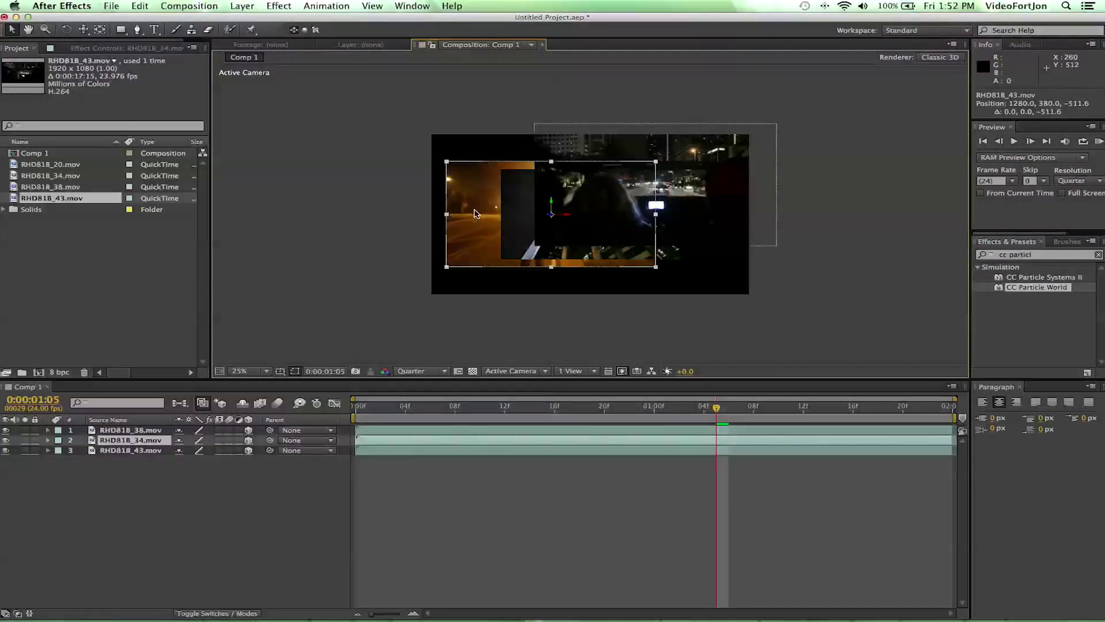
left_click_drag(548, 216, 532, 3)
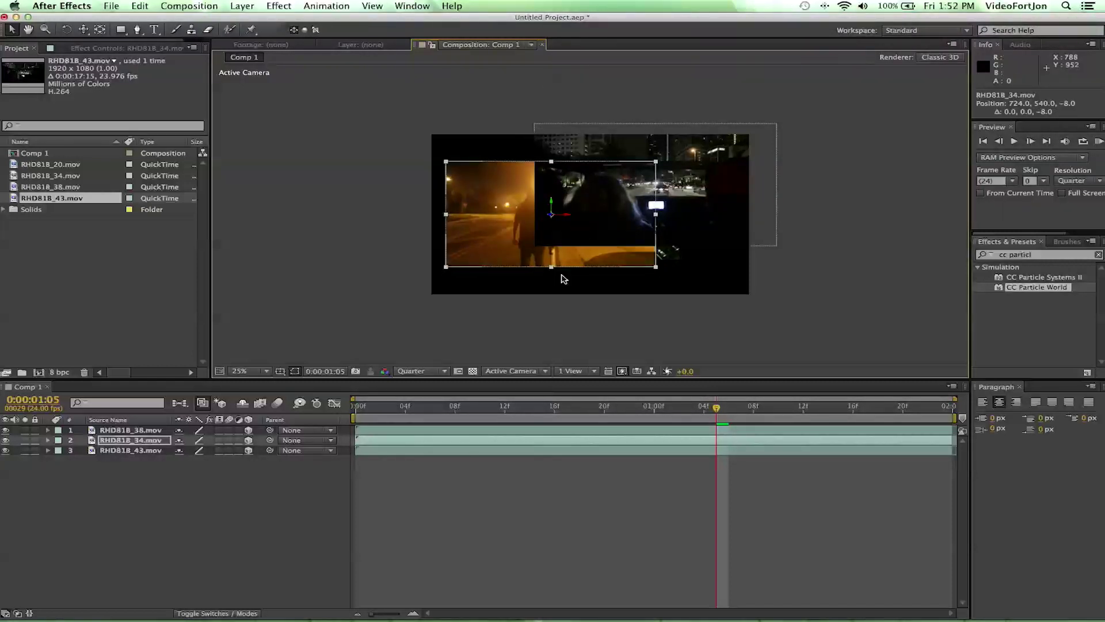
left_click(672, 256)
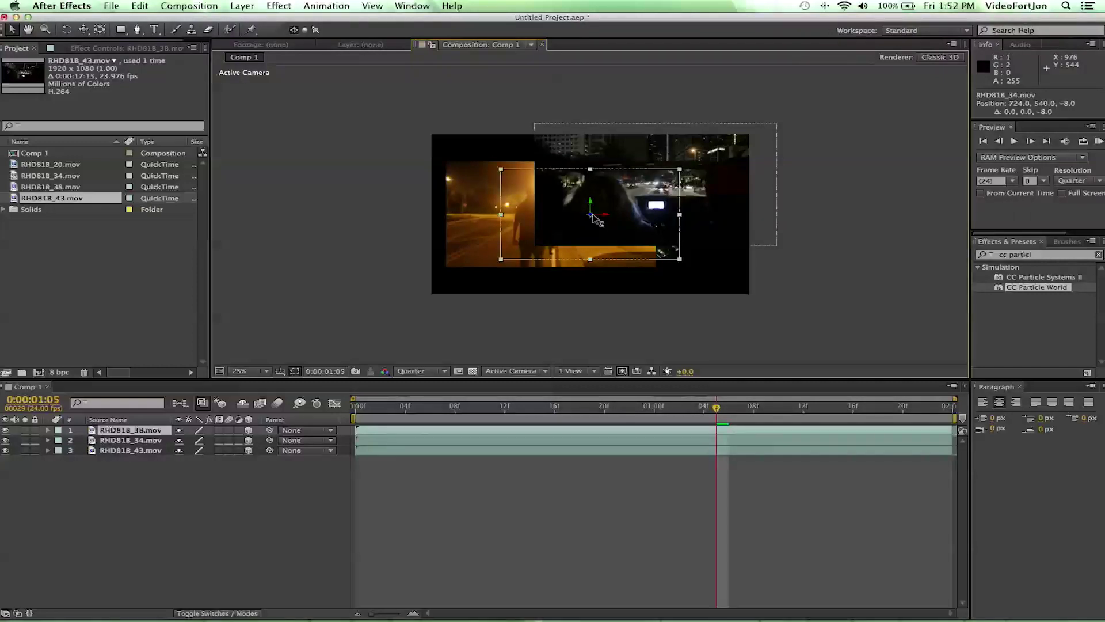
left_click_drag(592, 218, 588, 471)
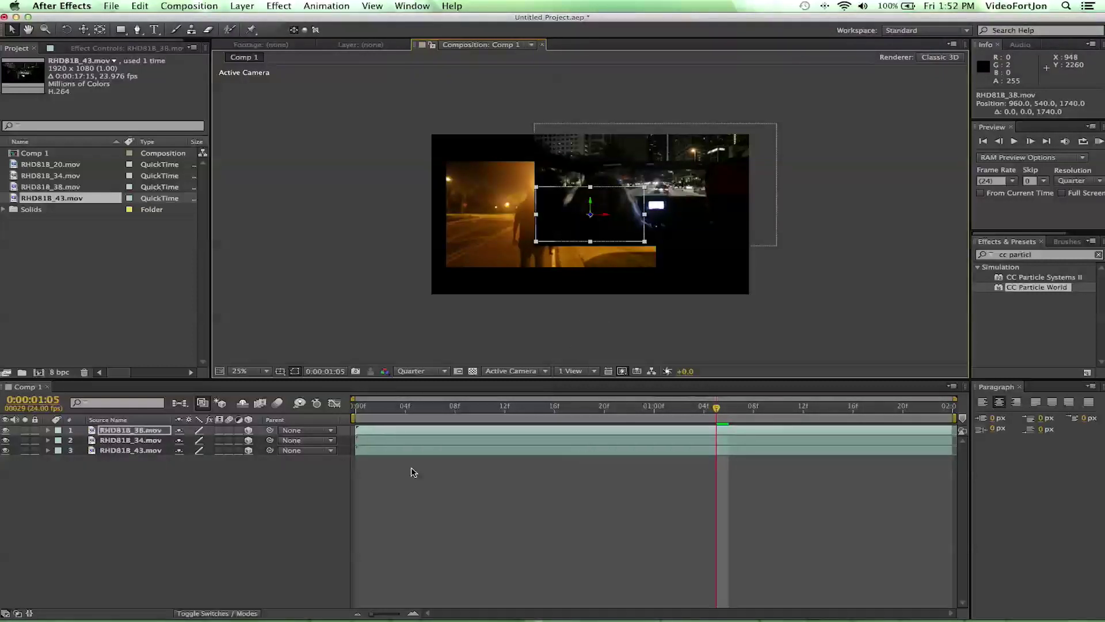
left_click(681, 190)
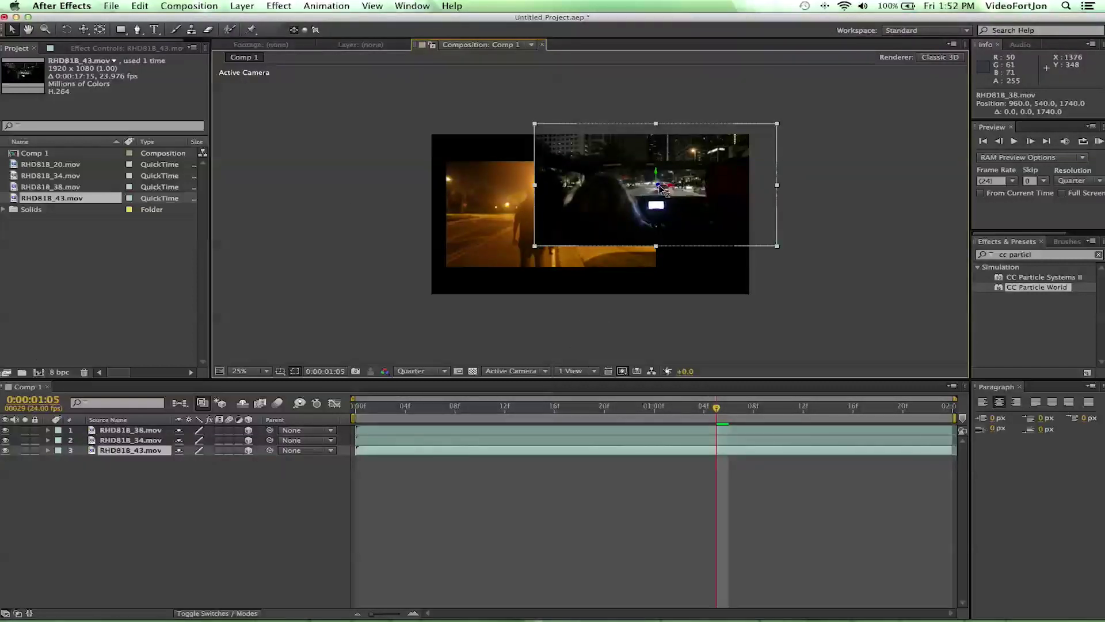
left_click_drag(662, 188, 696, 1)
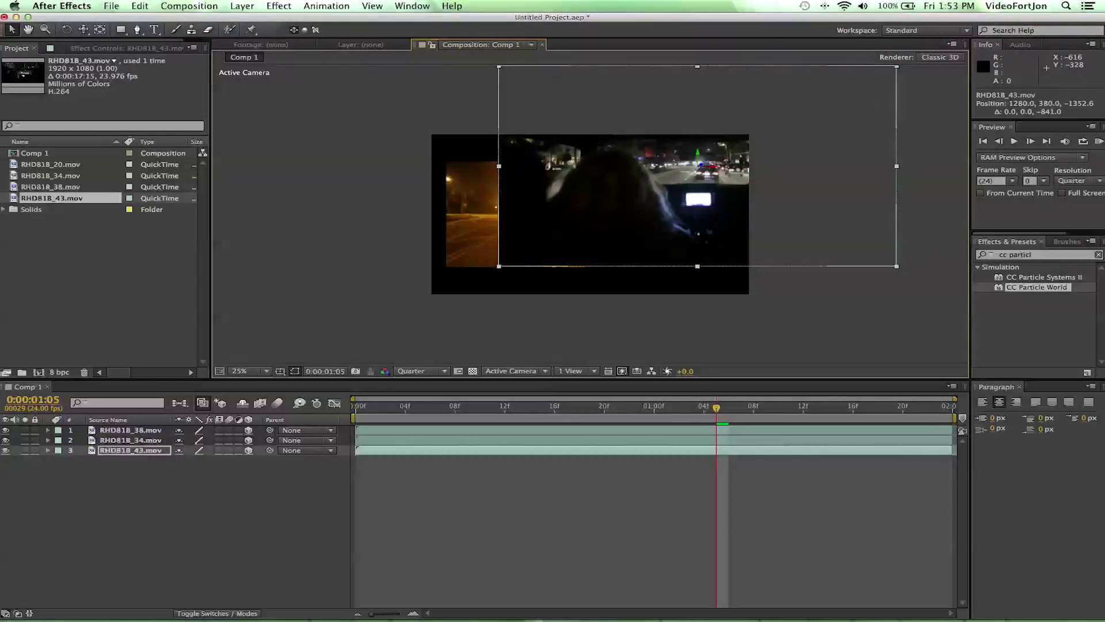
left_click(243, 6)
- Add a new camera layer to the comp with default settings
mouse_move(259, 20)
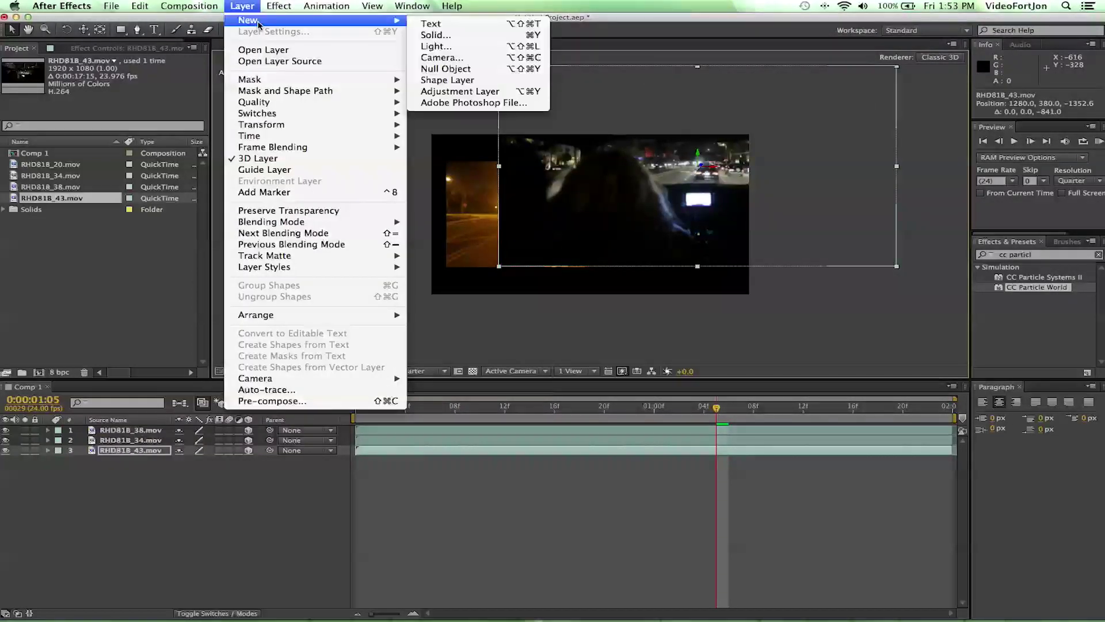
left_click(436, 58)
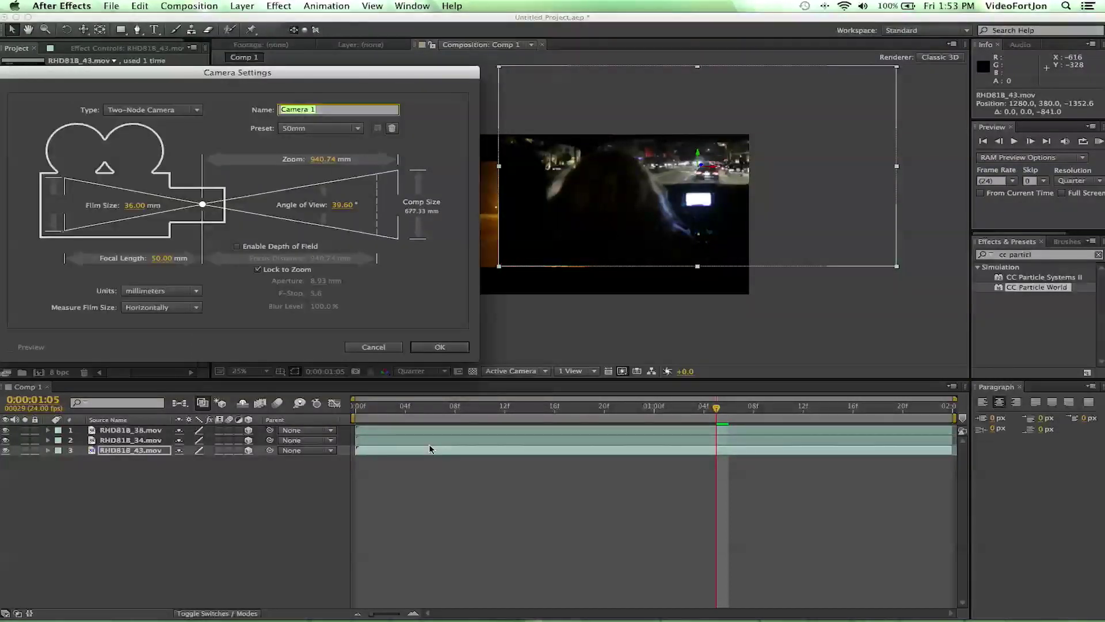
left_click(438, 346)
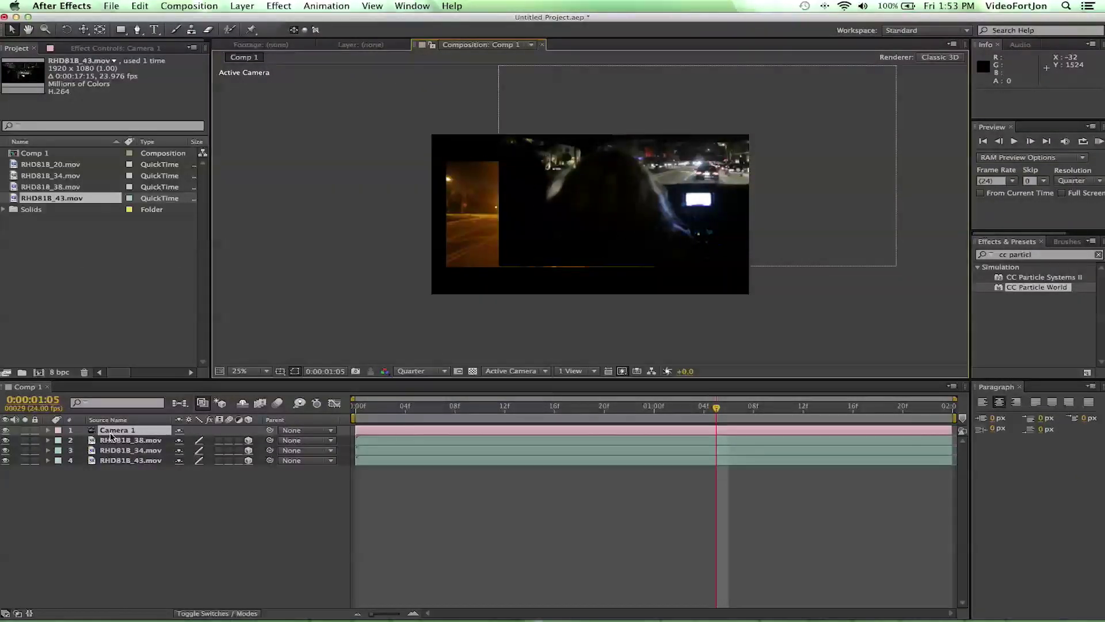
- Orbit Camera 1 and track it forward to position 616.8, 497.0, −2442.3
left_click(83, 30)
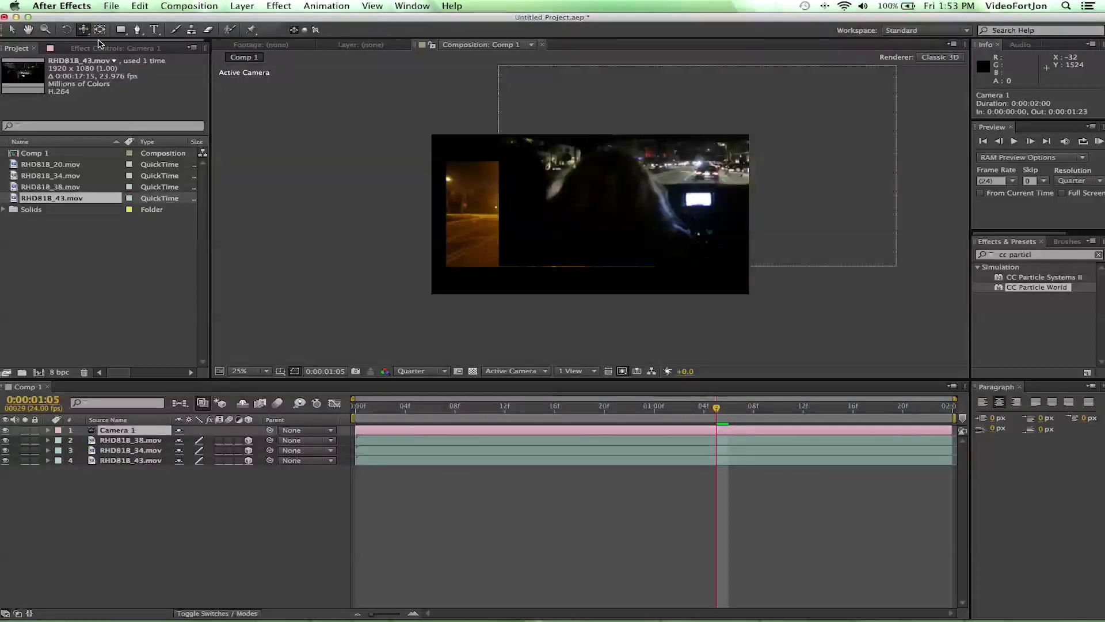
left_click_drag(88, 35, 120, 33)
mouse_move(583, 167)
left_mouse_down()
mouse_move(547, 247)
mouse_move(498, 167)
mouse_move(456, 165)
mouse_move(490, 186)
mouse_move(454, 168)
mouse_move(459, 185)
mouse_move(647, 172)
mouse_move(575, 168)
mouse_move(589, 168)
left_mouse_up()
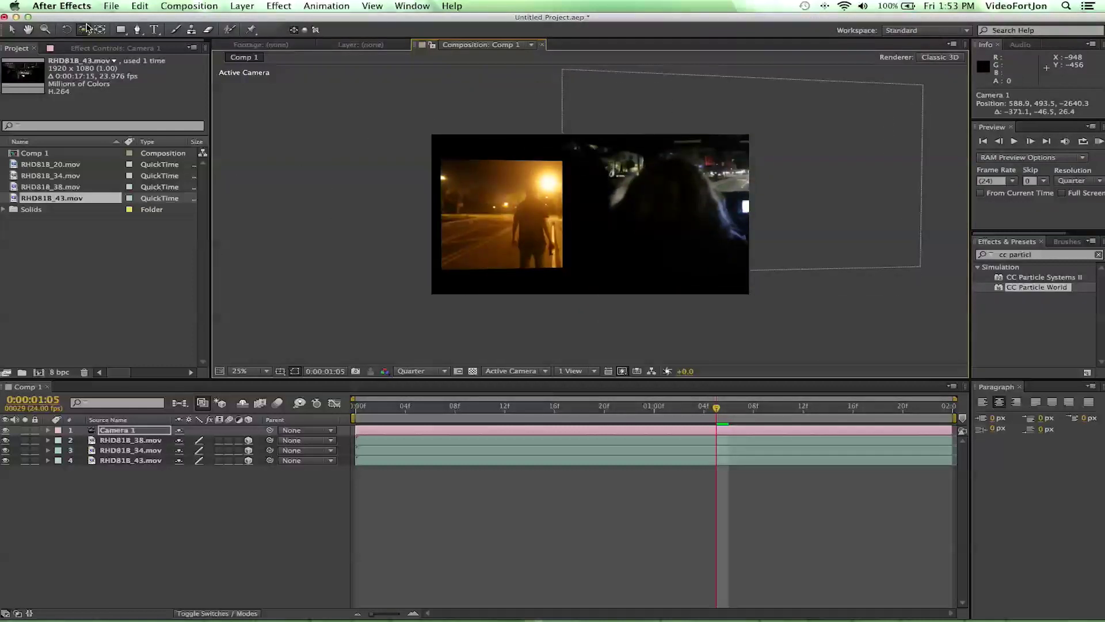
left_click_drag(83, 29, 146, 77)
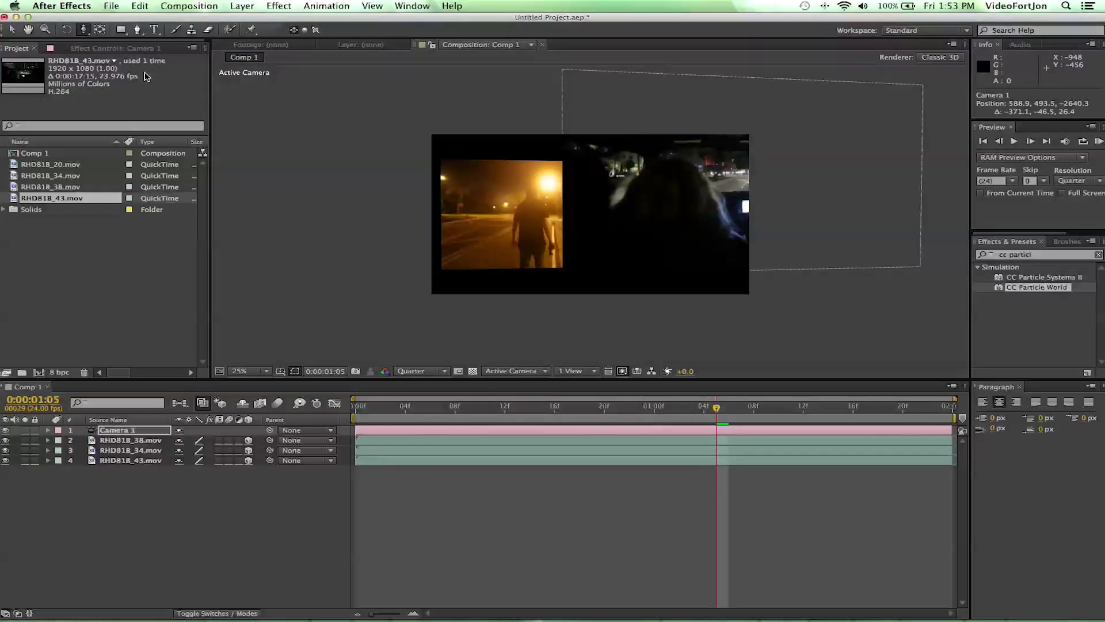
mouse_move(628, 273)
left_mouse_down()
mouse_move(624, 106)
mouse_move(599, 7)
mouse_move(647, 290)
mouse_move(647, 271)
left_mouse_up()
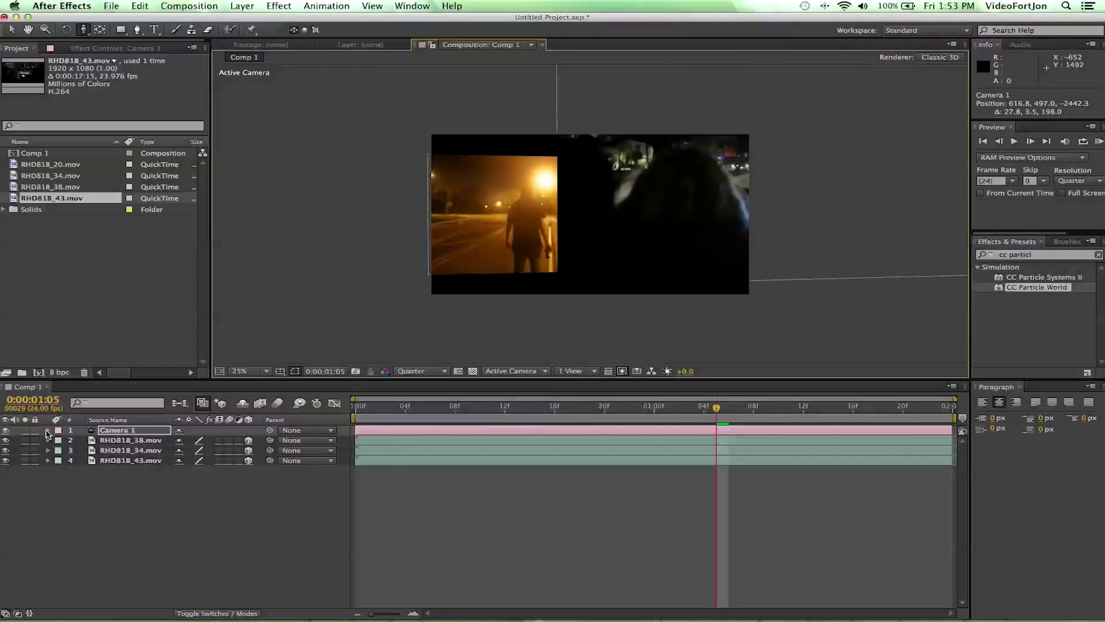
- Set a Camera 1 Position keyframe at frame 0
left_click(48, 430)
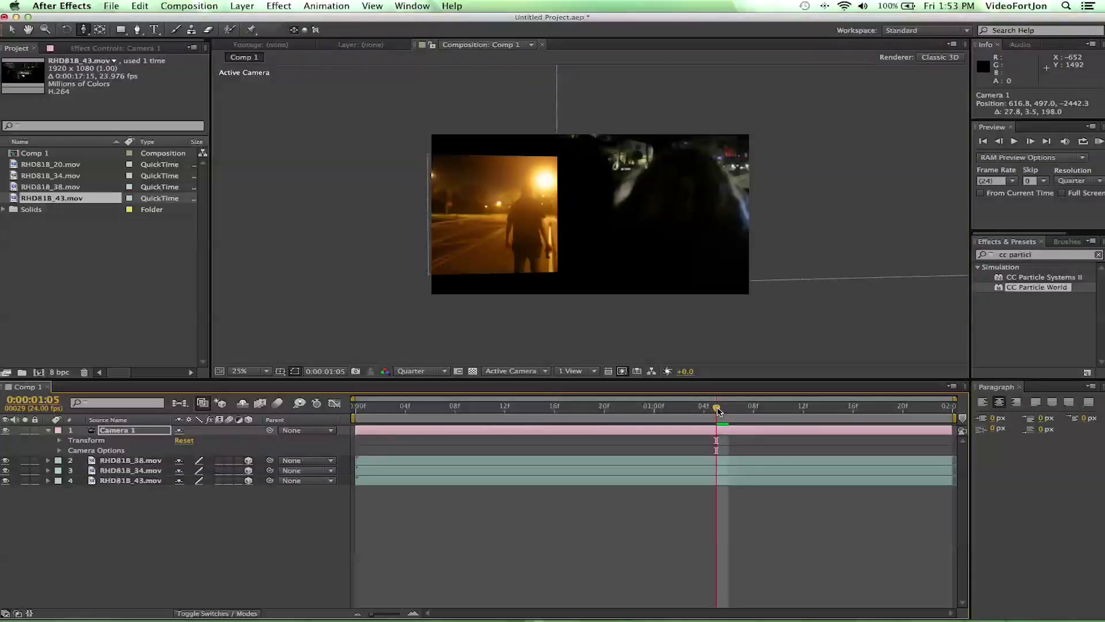
key("Home")
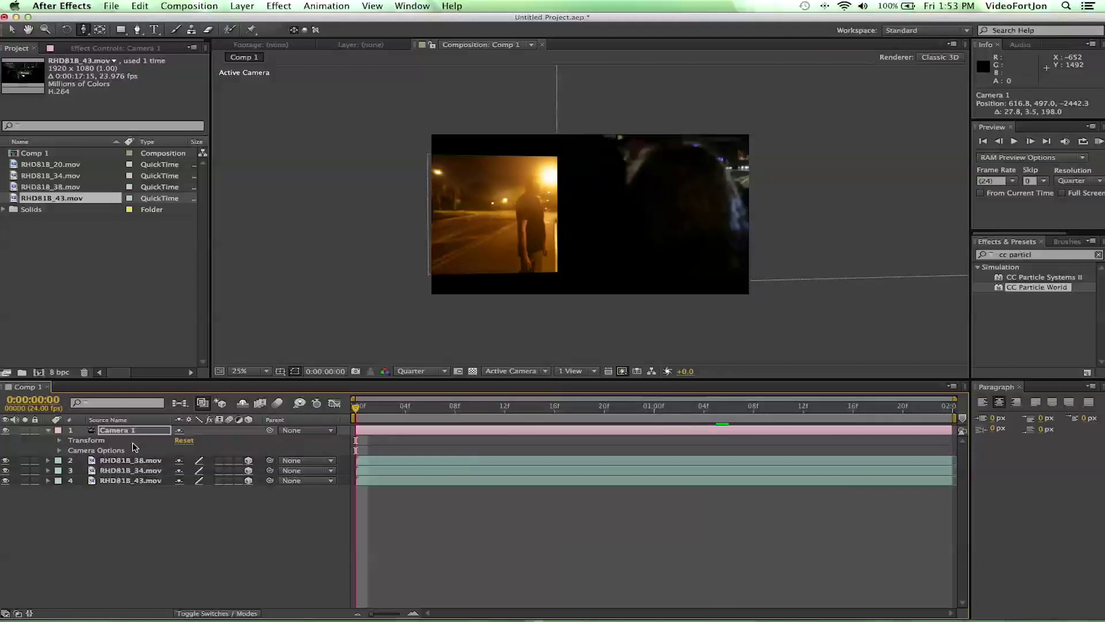
left_click(60, 440)
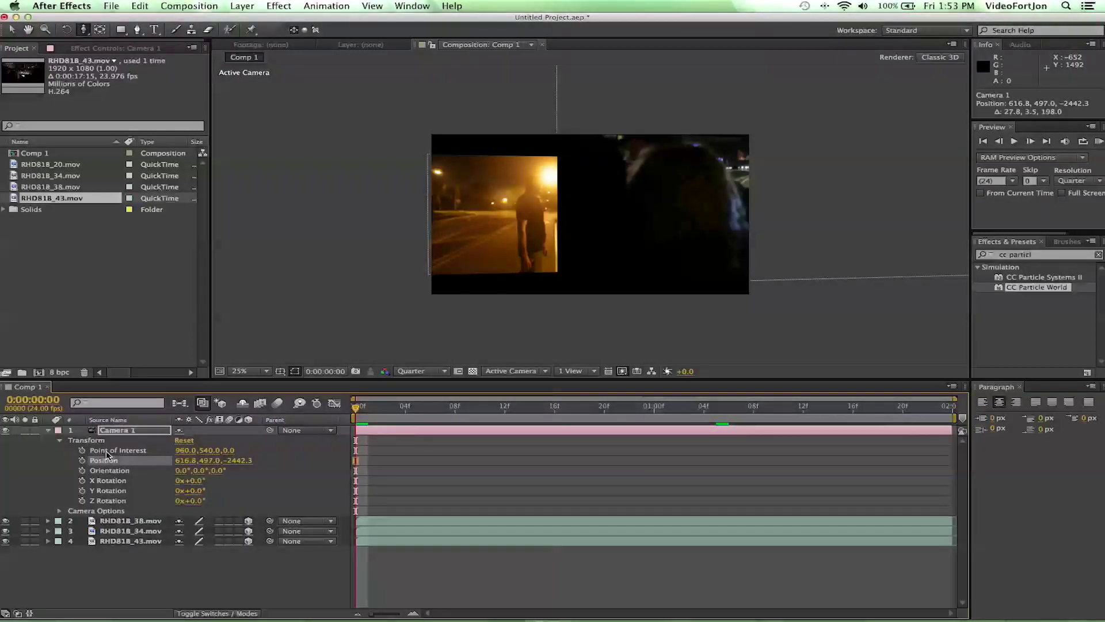
left_click(82, 460)
- At frame 20, move, orbit and pan the camera to look up at the buildings
left_click_drag(367, 409, 610, 426)
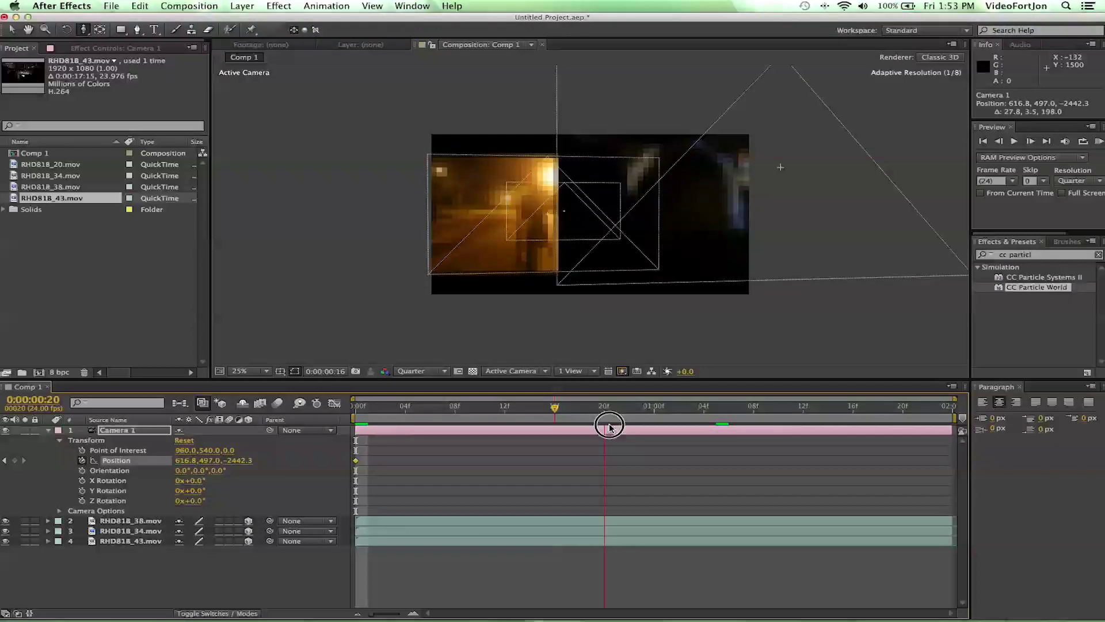
left_click(593, 220)
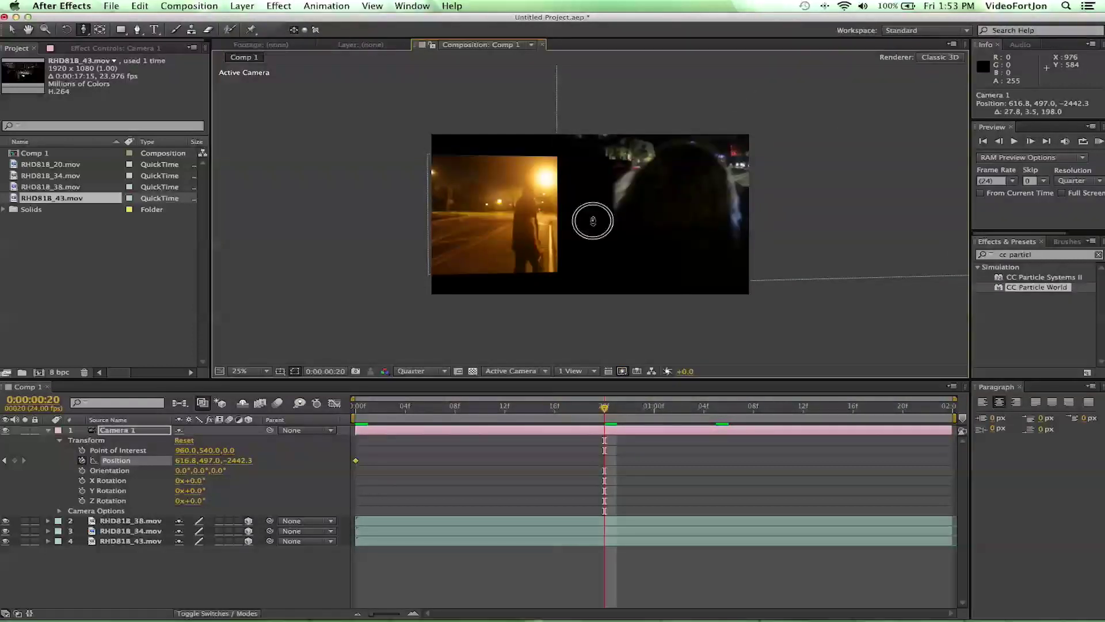
left_click_drag(593, 220, 587, 2)
left_click_drag(83, 29, 116, 47)
mouse_move(559, 237)
left_mouse_down()
mouse_move(614, 238)
mouse_move(567, 224)
left_mouse_up()
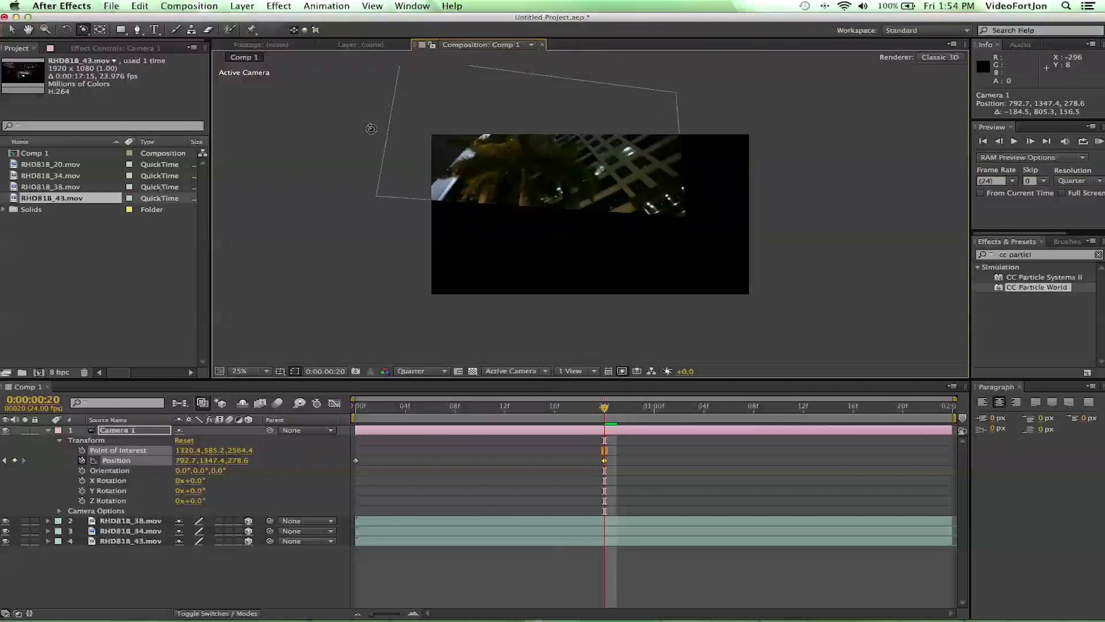
left_click_drag(88, 34, 115, 47)
left_click_drag(468, 183, 553, 229)
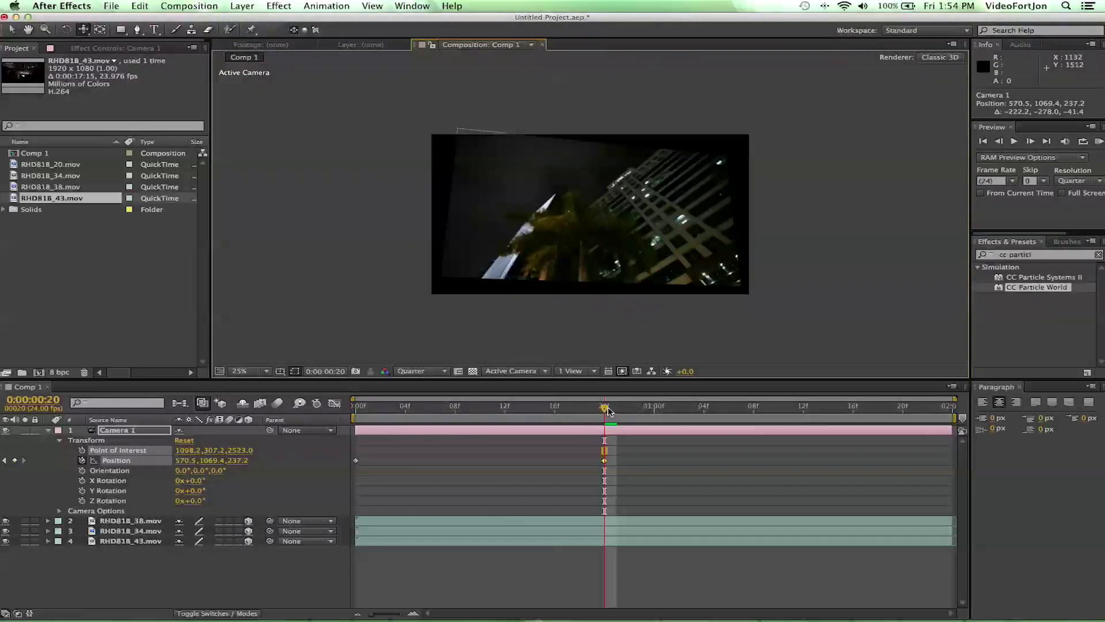
left_click_drag(608, 411, 345, 421)
- Run a RAM Preview of the camera swinging up from the street clips to the office tower
left_click(1100, 142)
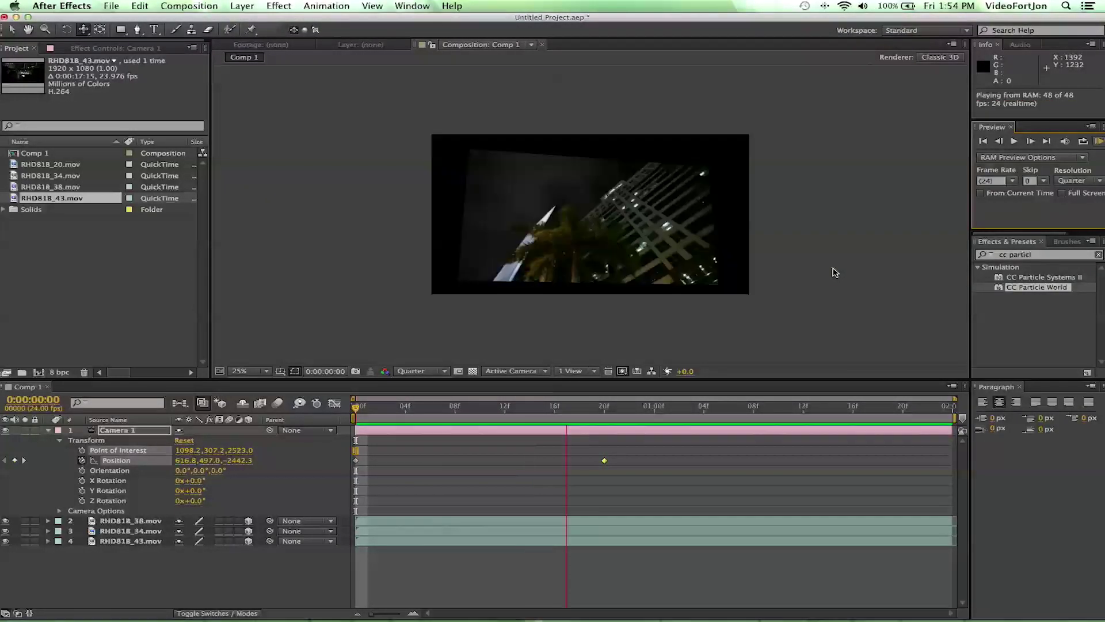
- Stop the preview and start a new Point light via Layer > New > Light
left_click(46, 432)
left_click(48, 431)
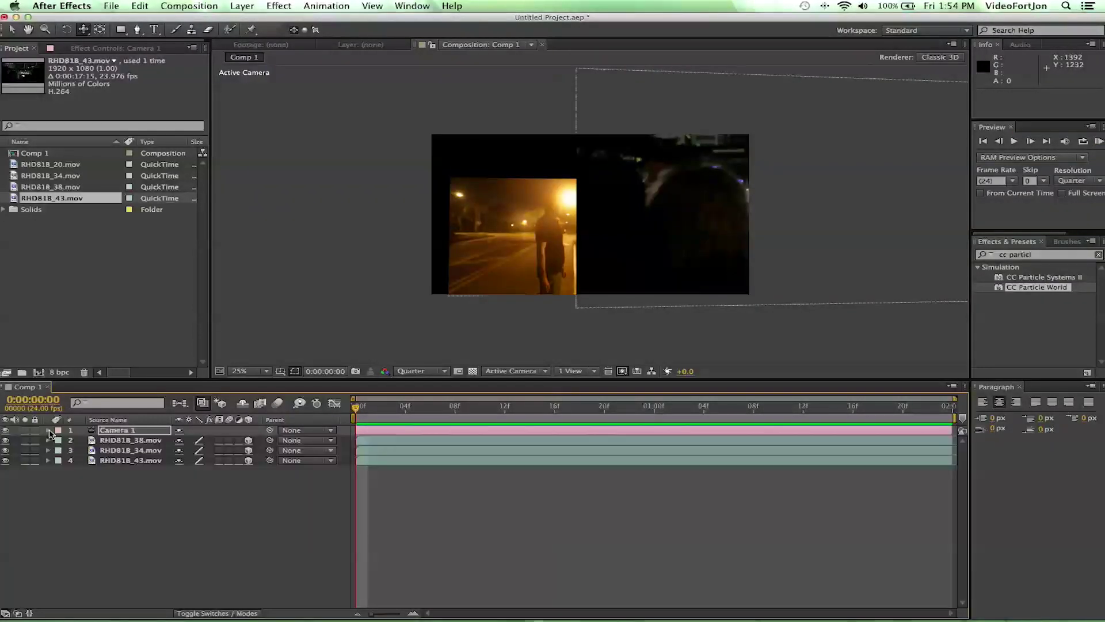
left_click(242, 6)
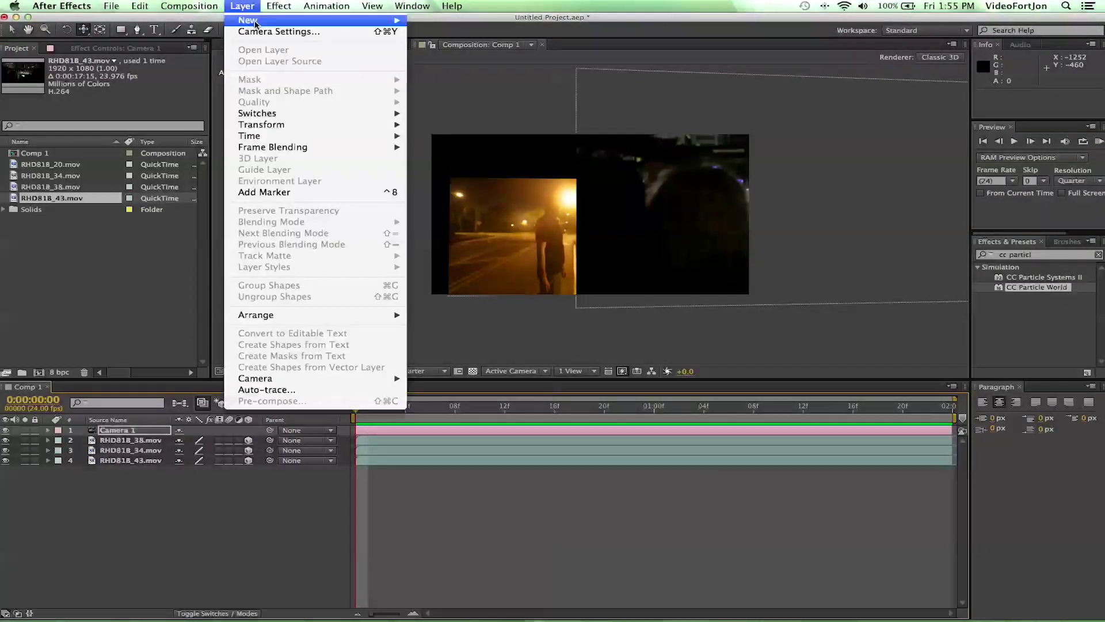
mouse_move(256, 22)
left_click(436, 46)
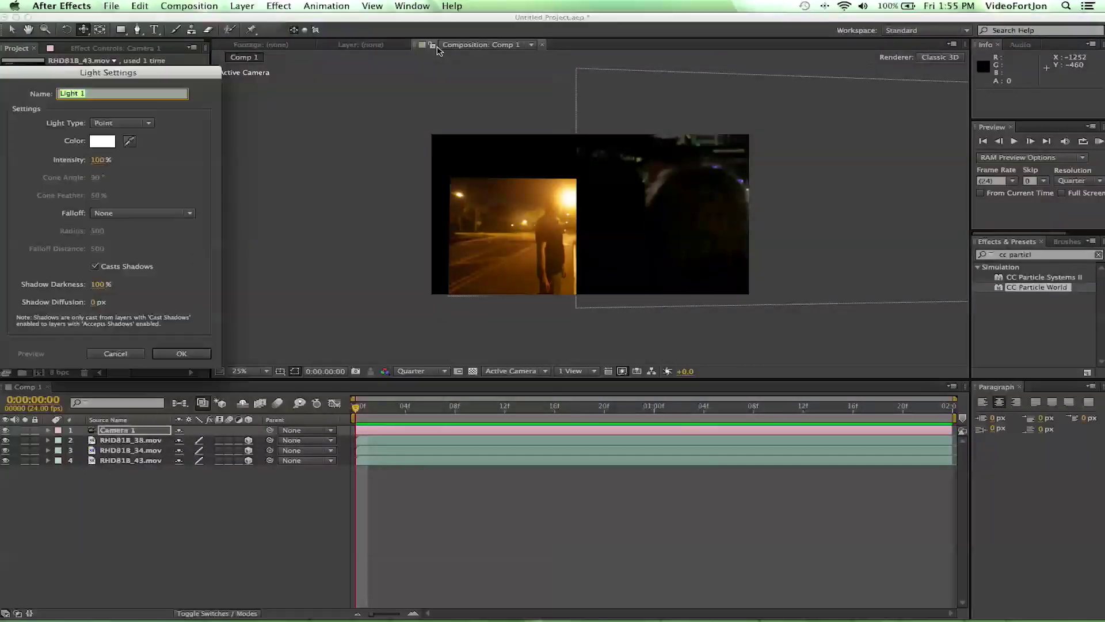
left_click(110, 123)
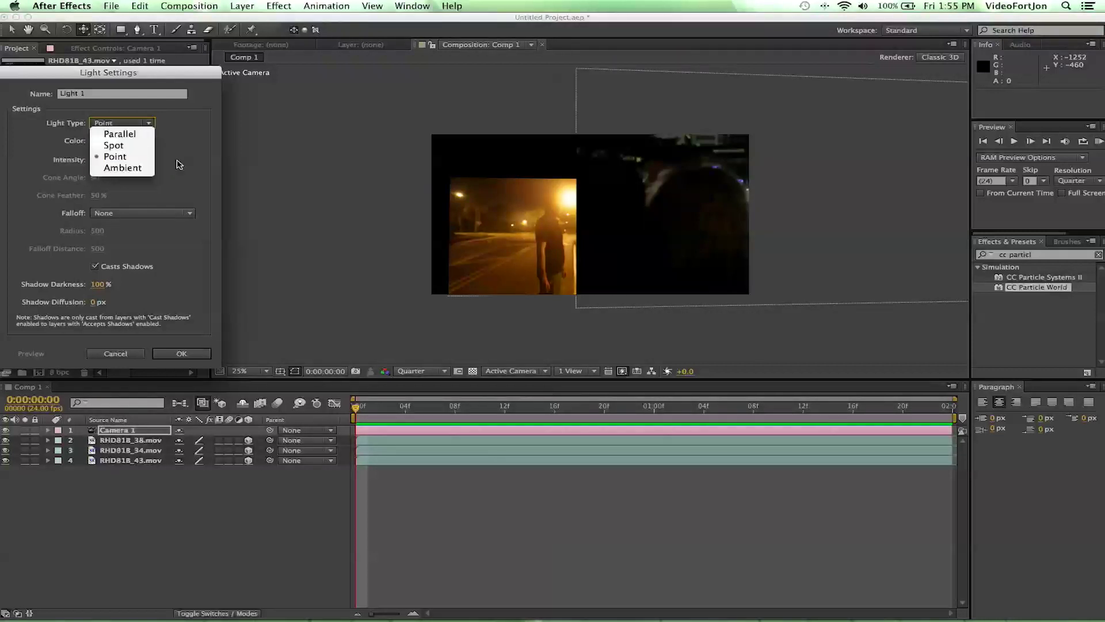
left_click(193, 124)
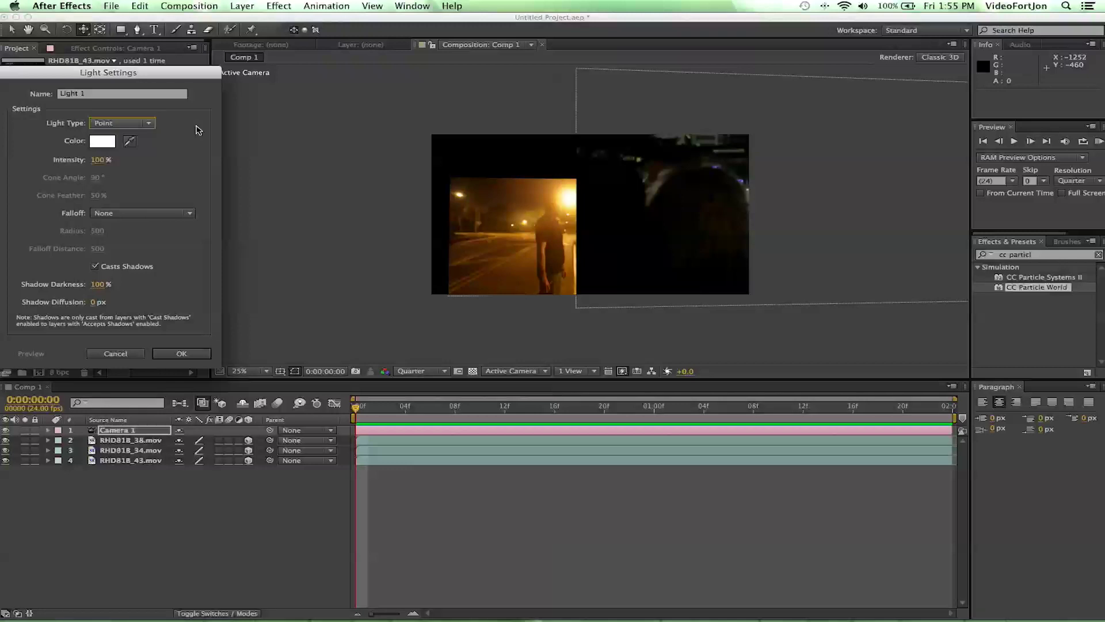
- Set the light colour to bright saturated green, keeping Casts Shadows on
left_click(99, 142)
left_click_drag(164, 119, 119, 115)
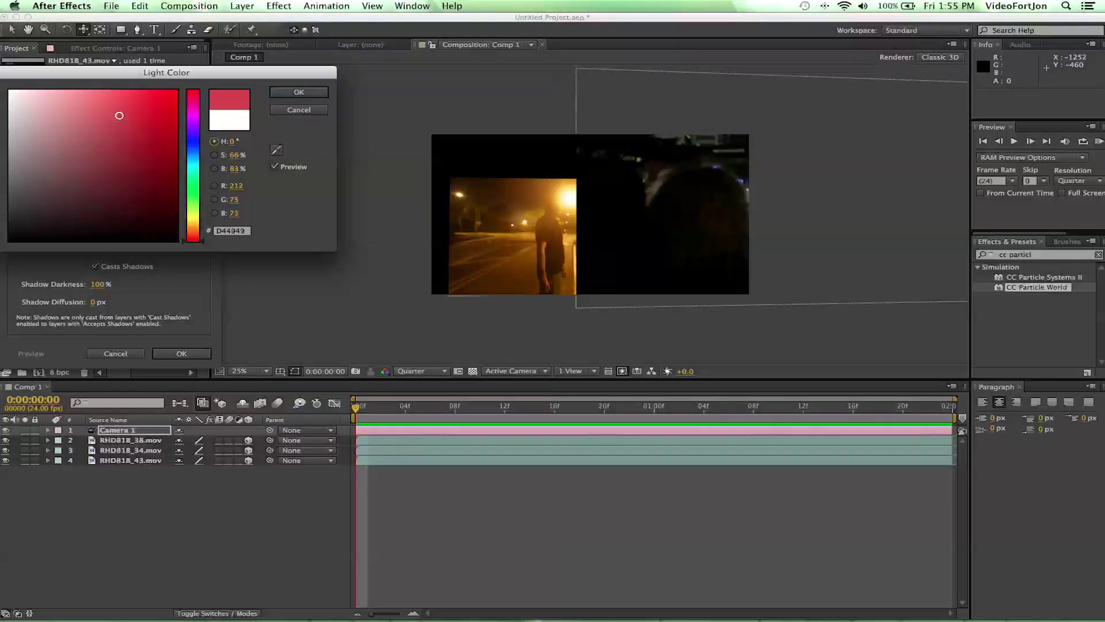
left_click(197, 192)
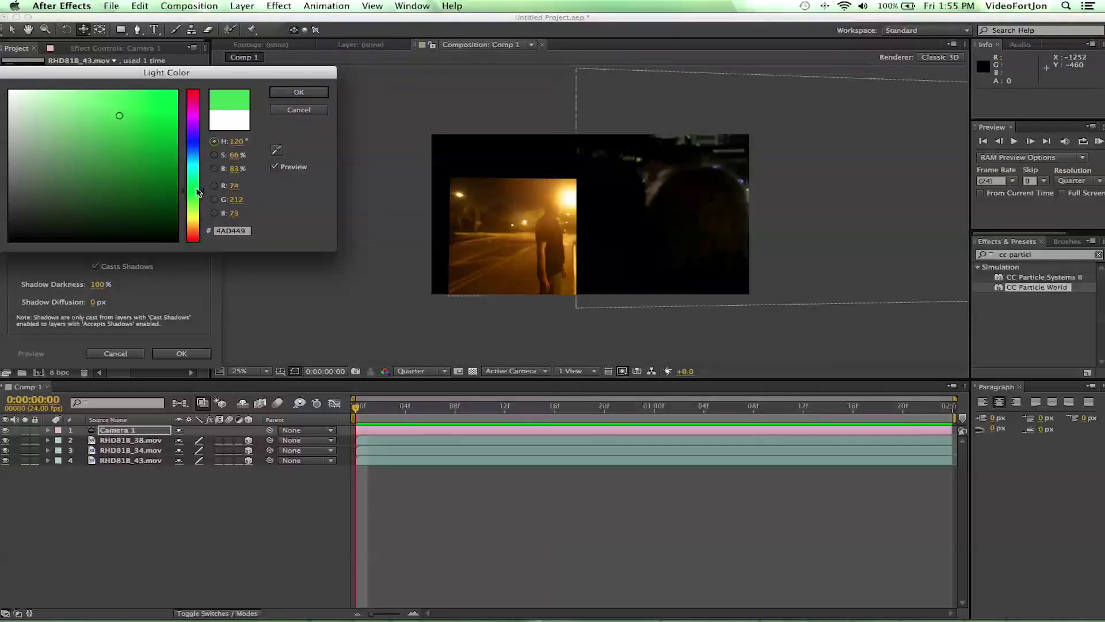
left_click_drag(124, 91, 133, 102)
left_click(286, 94)
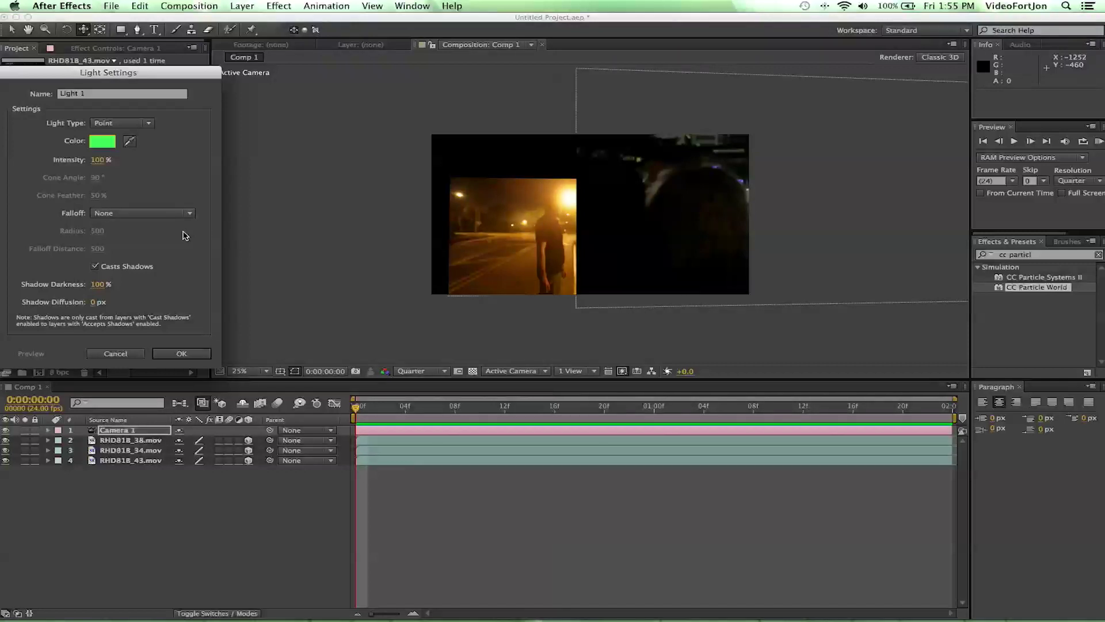
left_click(95, 267)
left_click(96, 267)
- Add Light 1, raise it, then move it in depth to 1982.1, −24.0, −342.1
left_click(183, 353)
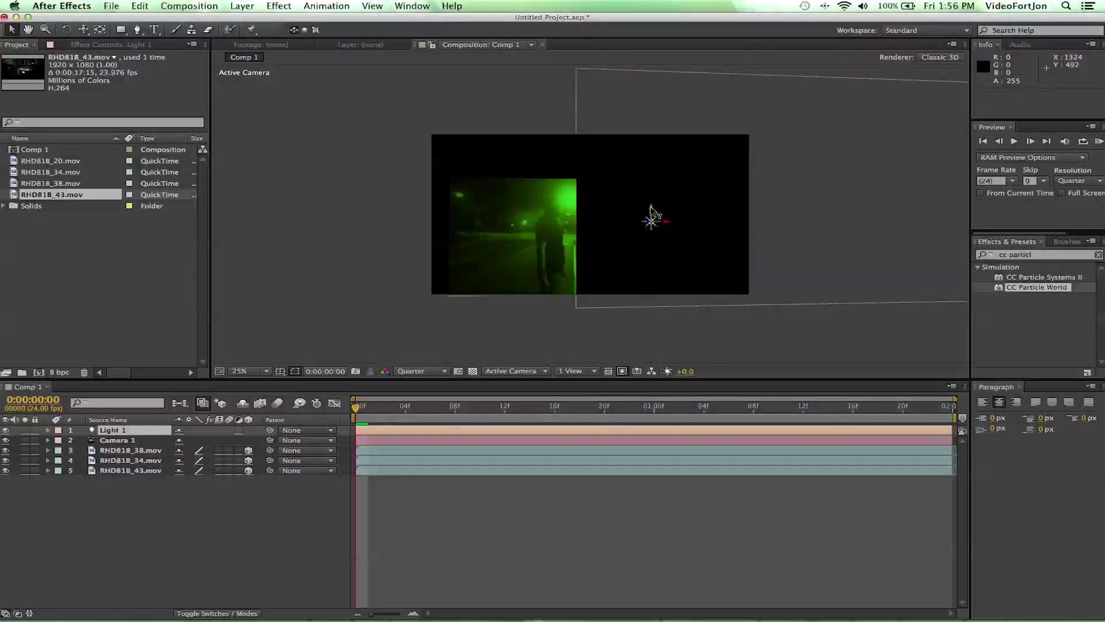
left_click_drag(653, 210, 1034, 161)
key("comma")
key("comma")
key("comma")
key("comma")
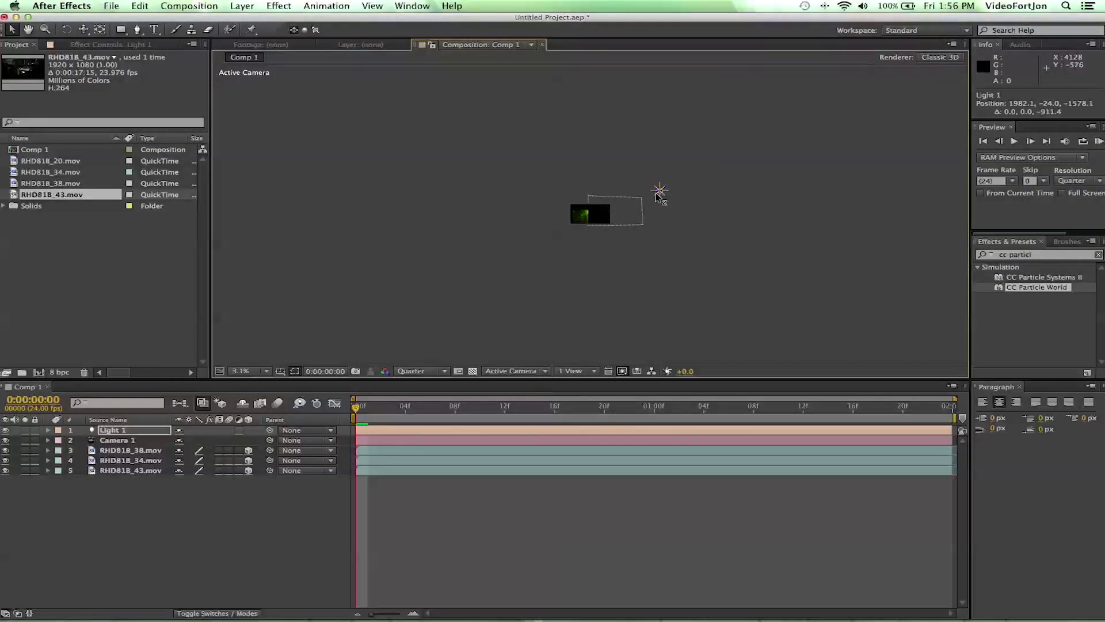
left_click_drag(660, 196, 632, 201)
key("period")
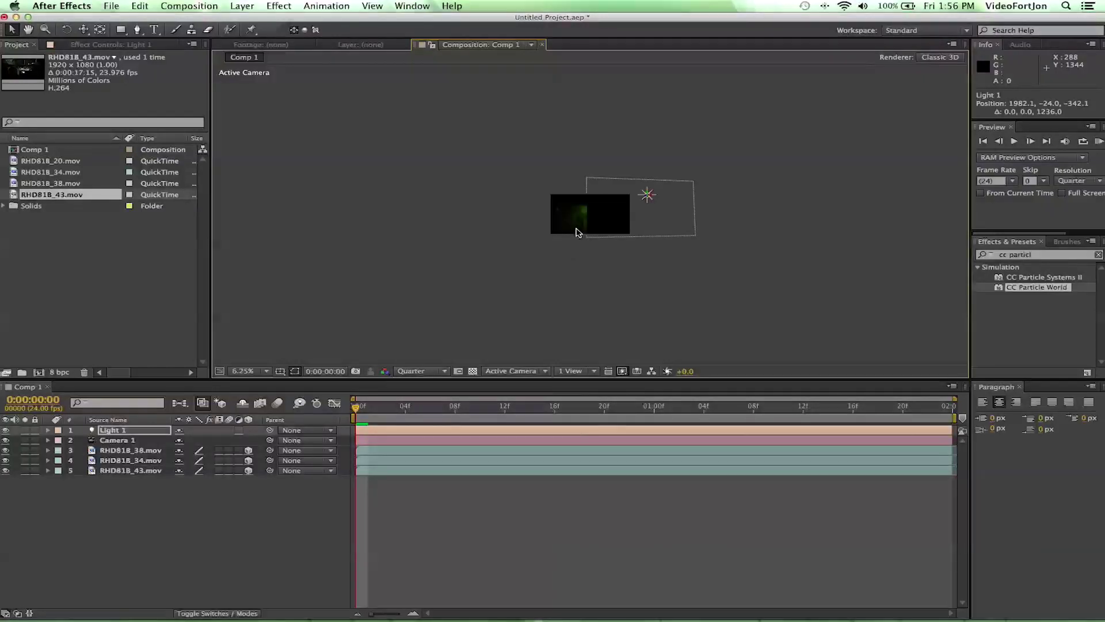
left_click(514, 374)
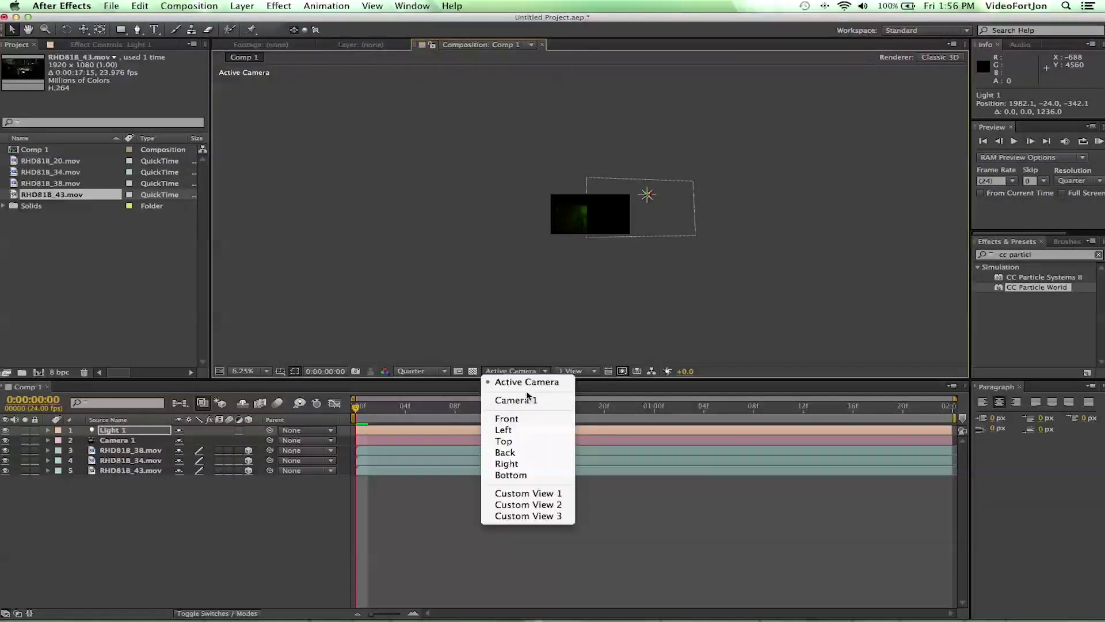
- From Top view, re-depth RHD818_43 and RHD818_38, and move Light 1 to 846.1, −24.0, −1014.1
left_click(536, 442)
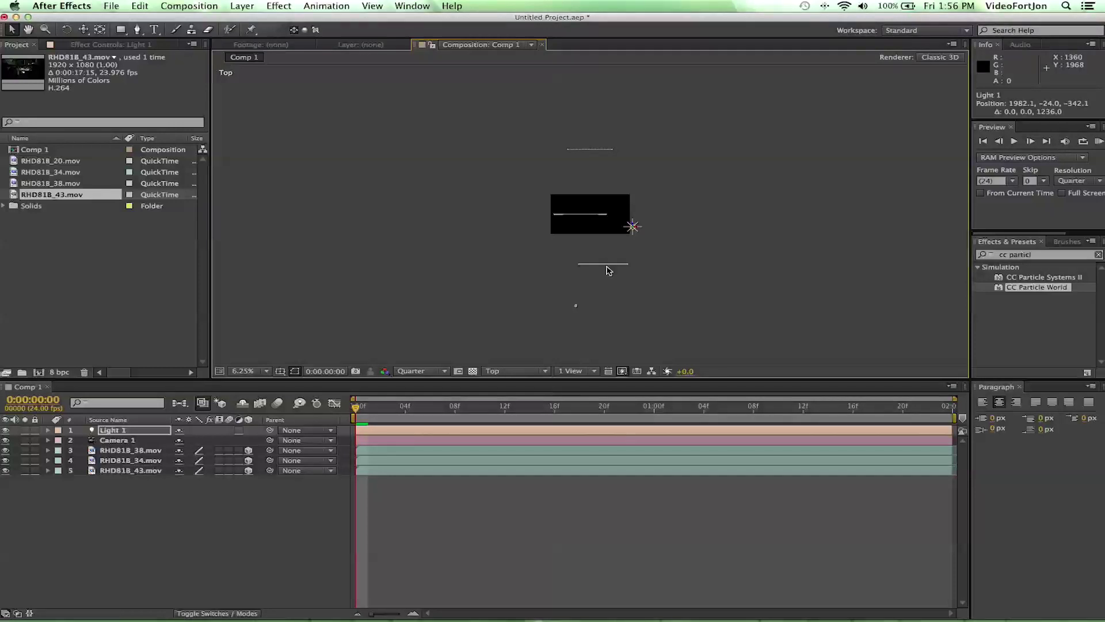
left_click_drag(609, 267, 594, 228)
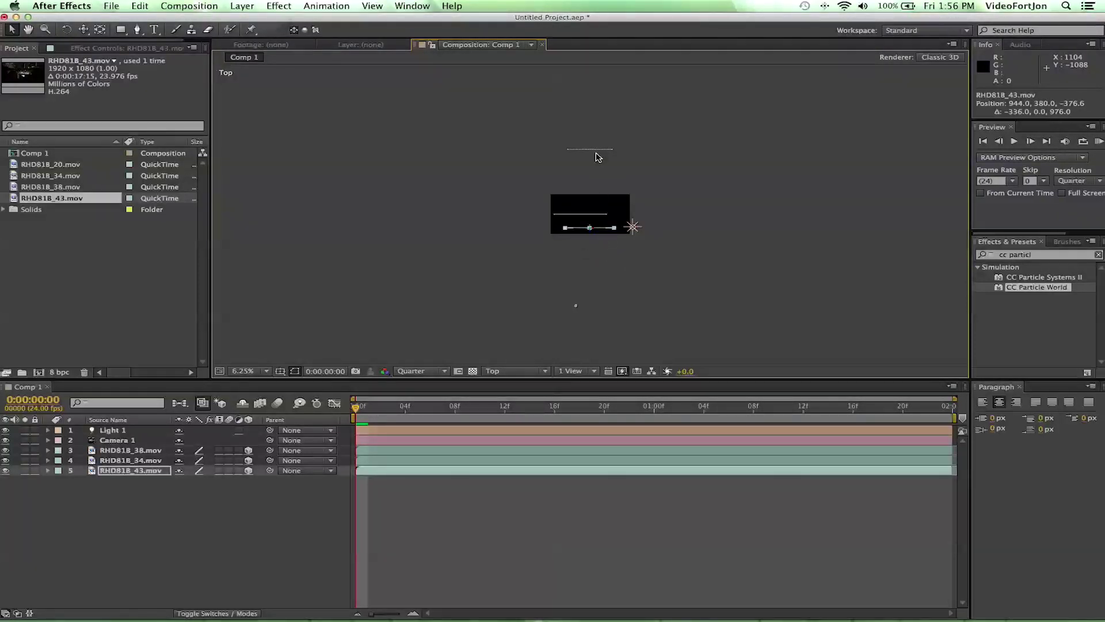
left_click_drag(598, 154, 596, 214)
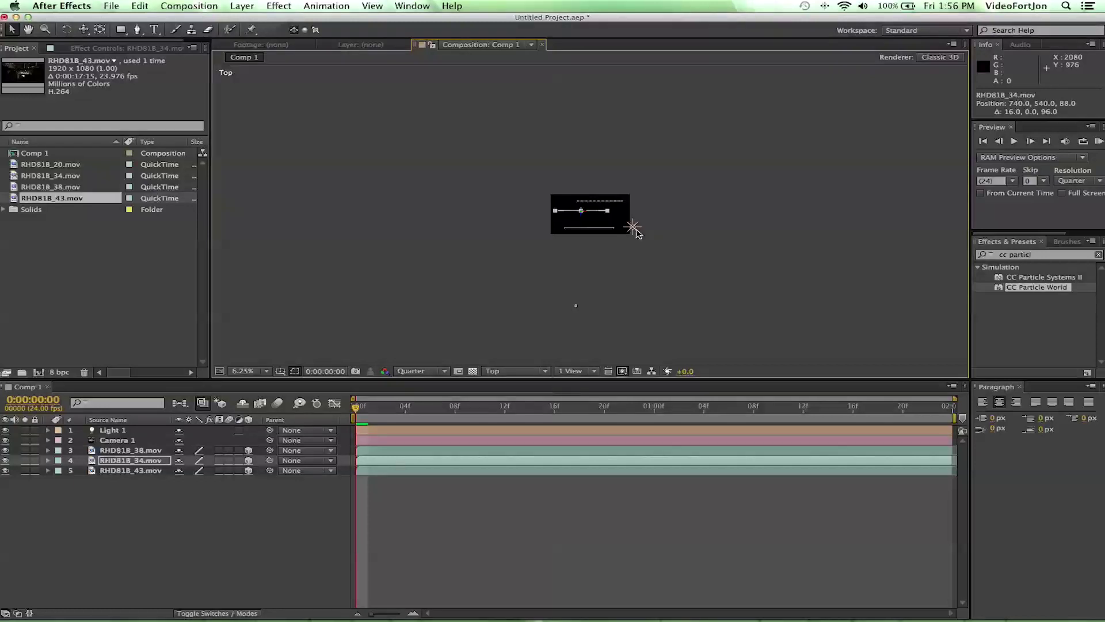
left_click_drag(632, 227, 586, 253)
left_click(509, 374)
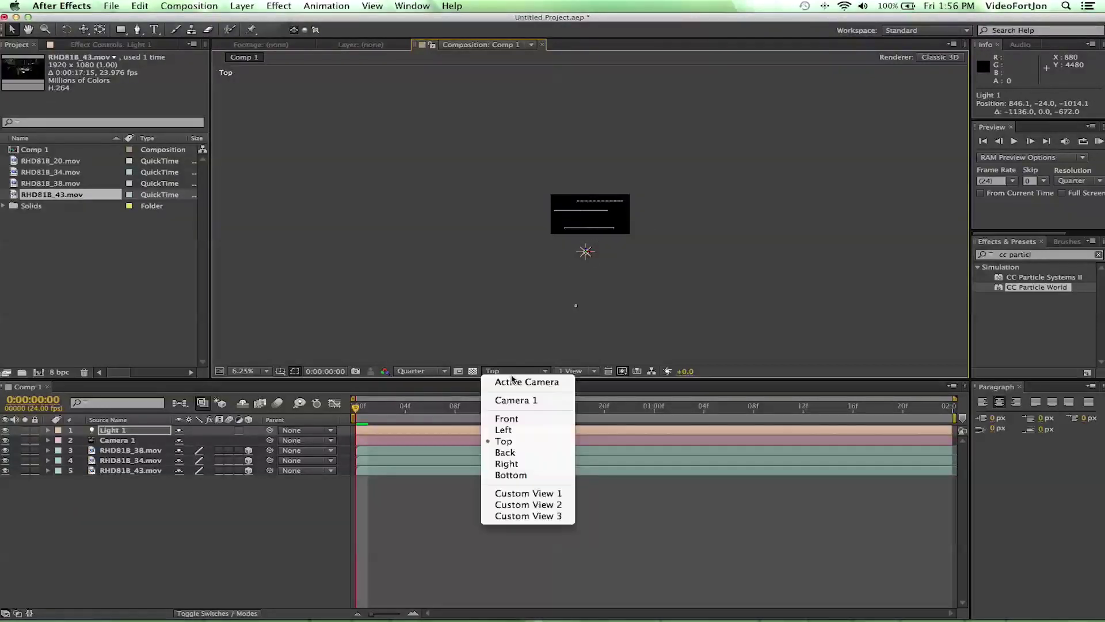
- In Active Camera view, raise Light 1 to 934.3, −72.0, −1014.1 and check the move
left_click(517, 384)
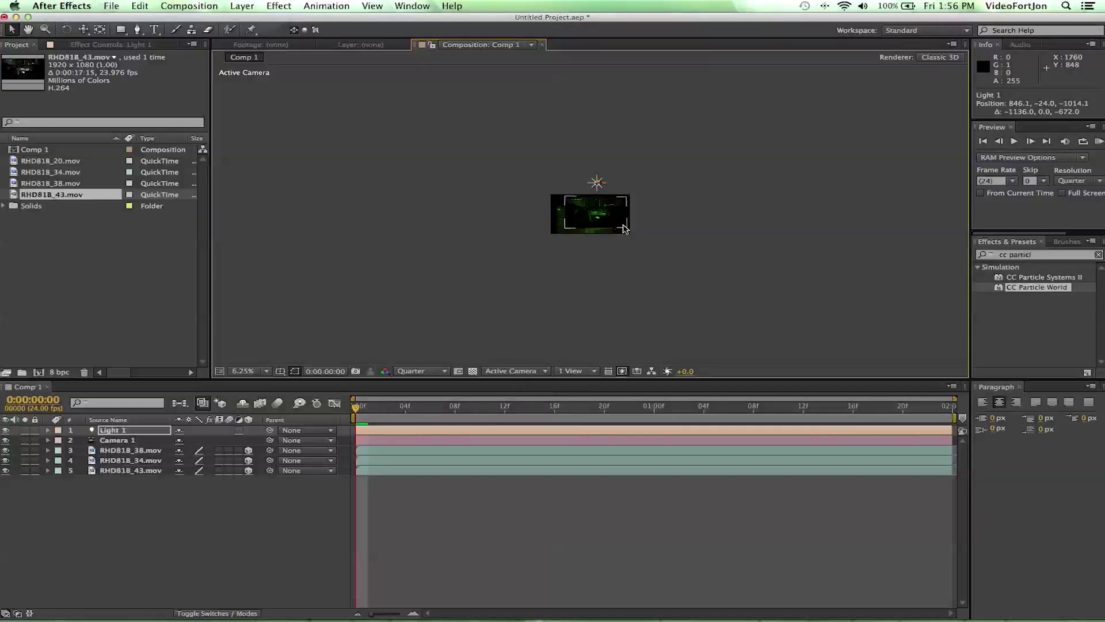
scroll(625, 228, "up", 4)
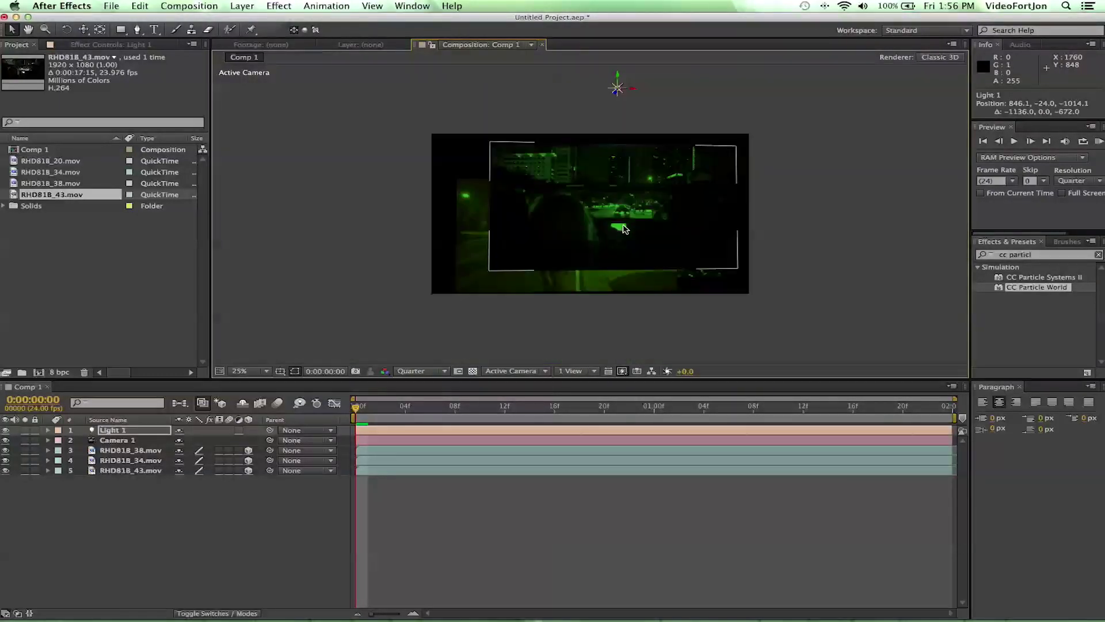
left_click_drag(617, 84, 660, 77)
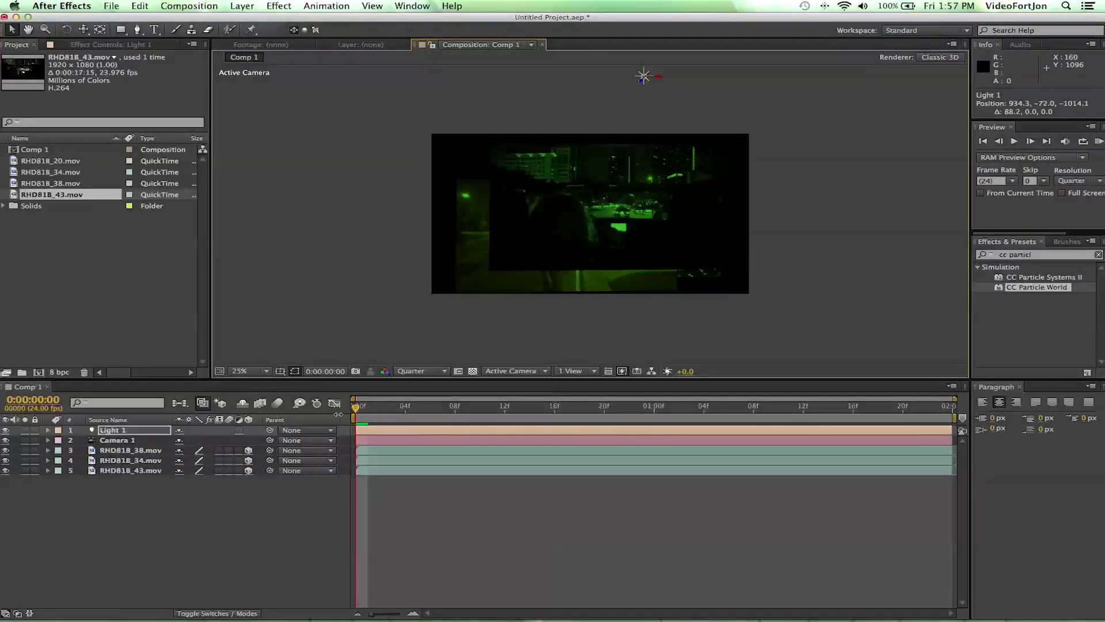
left_click_drag(358, 414, 497, 438)
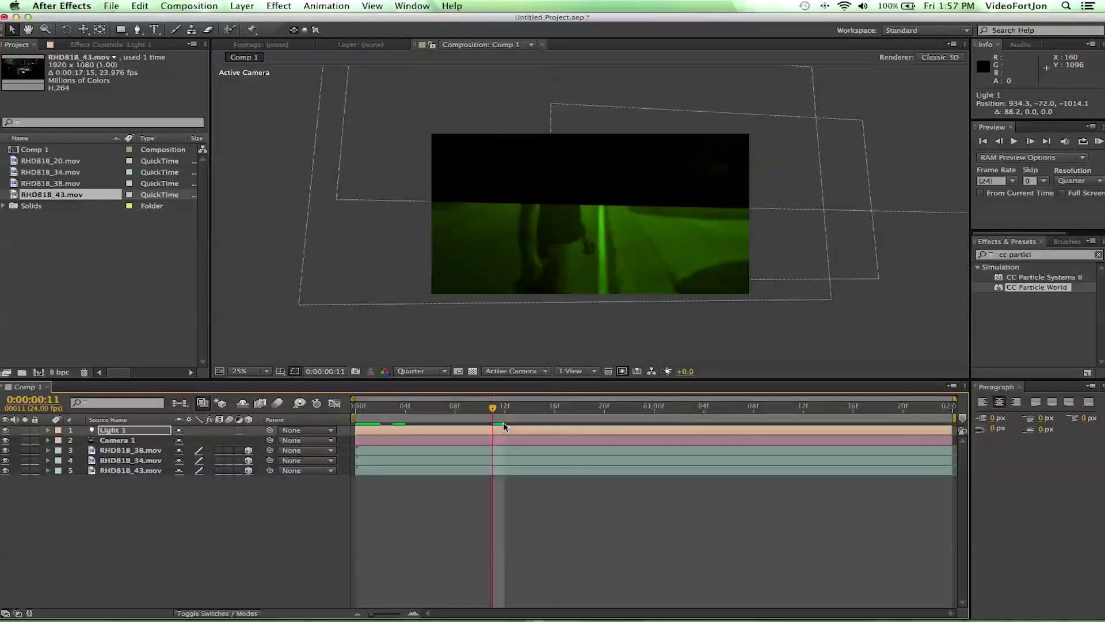
left_click_drag(452, 407, 346, 414)
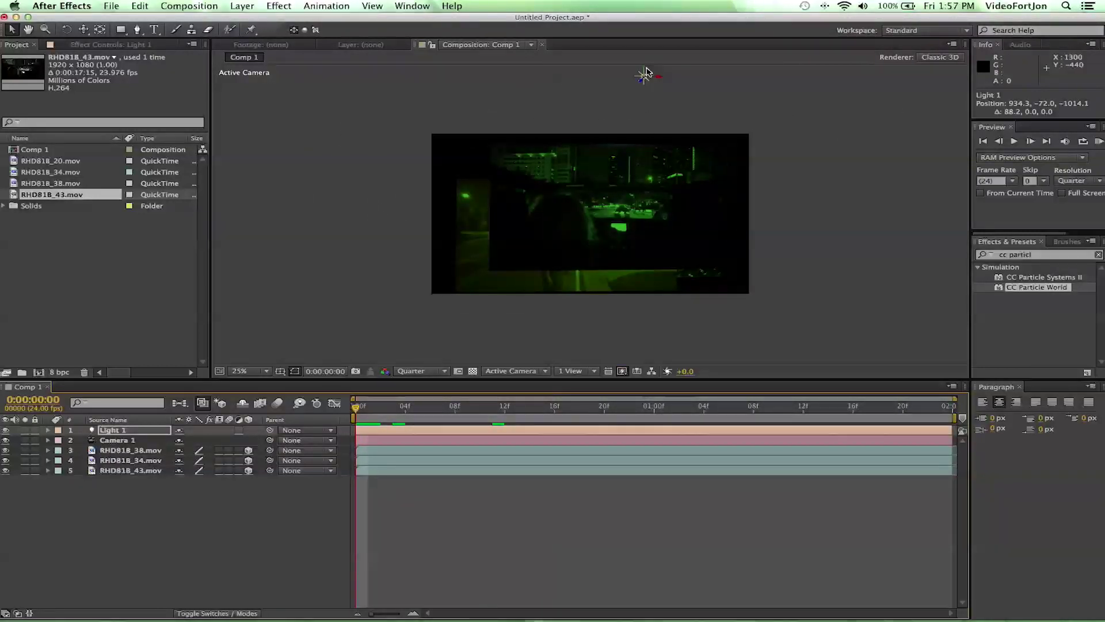
- Set Casts Shadows to On in Material Options for RHD818_38, _34 and _43
left_click(111, 454)
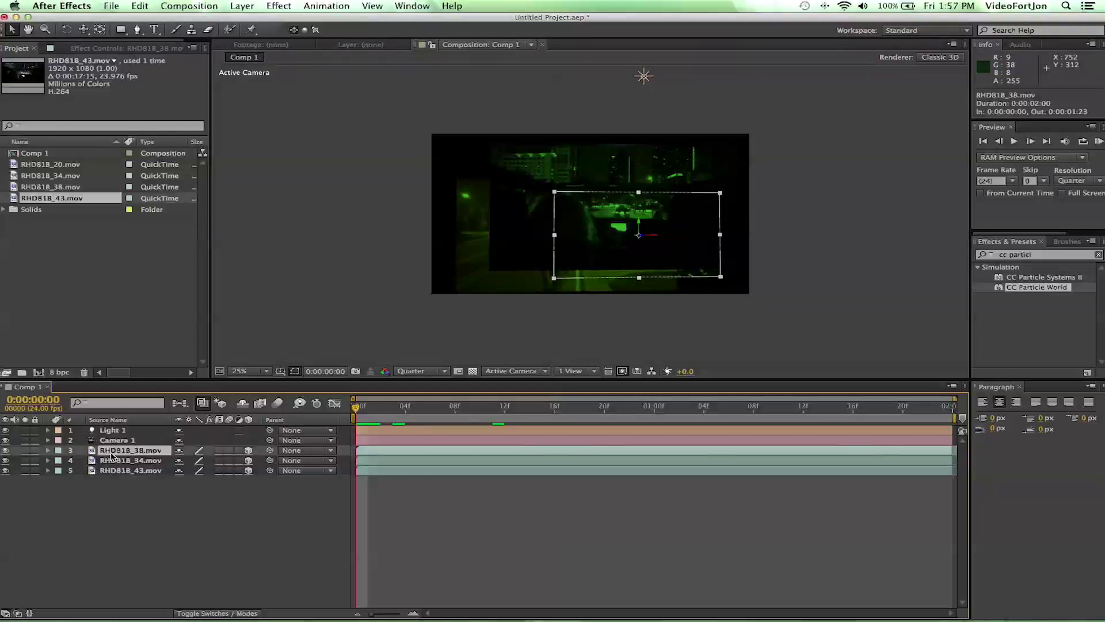
left_click(141, 464)
left_click(138, 470)
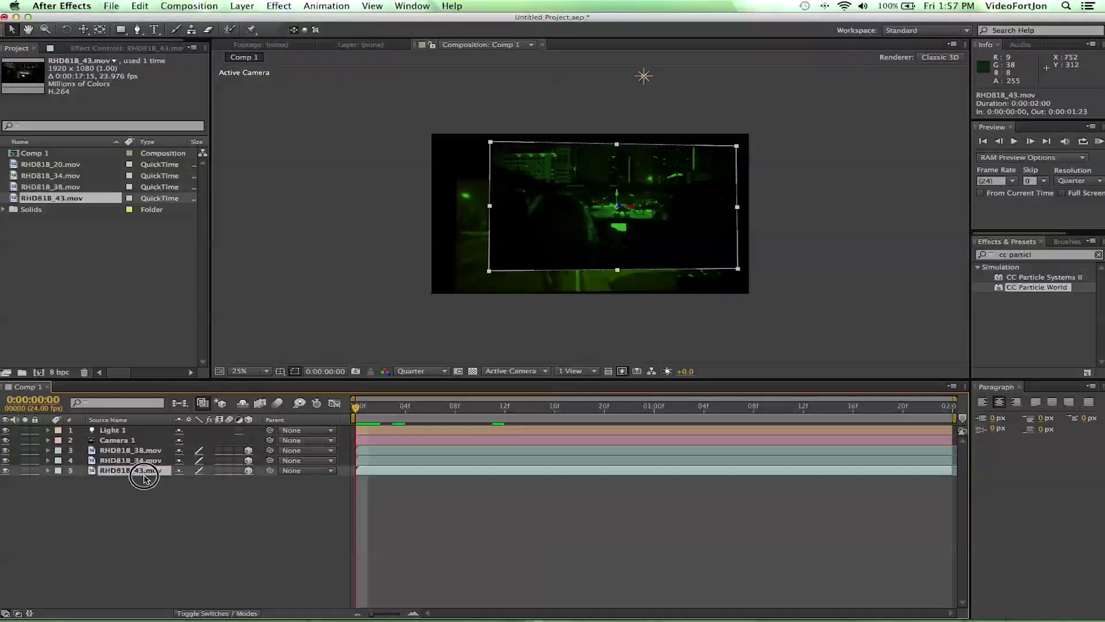
left_click(143, 453)
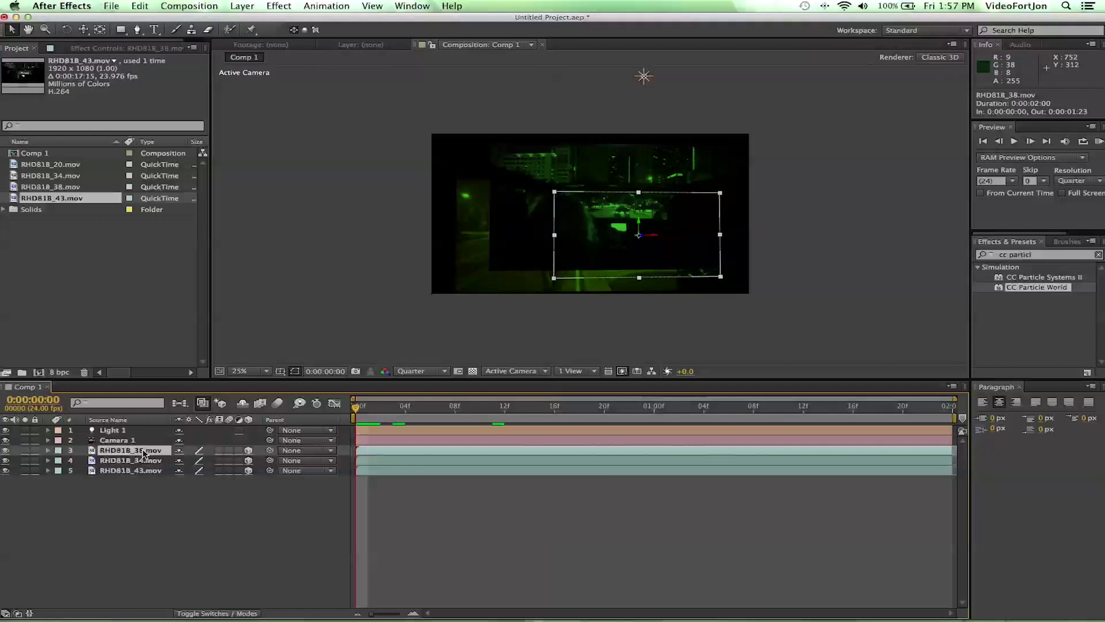
left_click(151, 471, "shift")
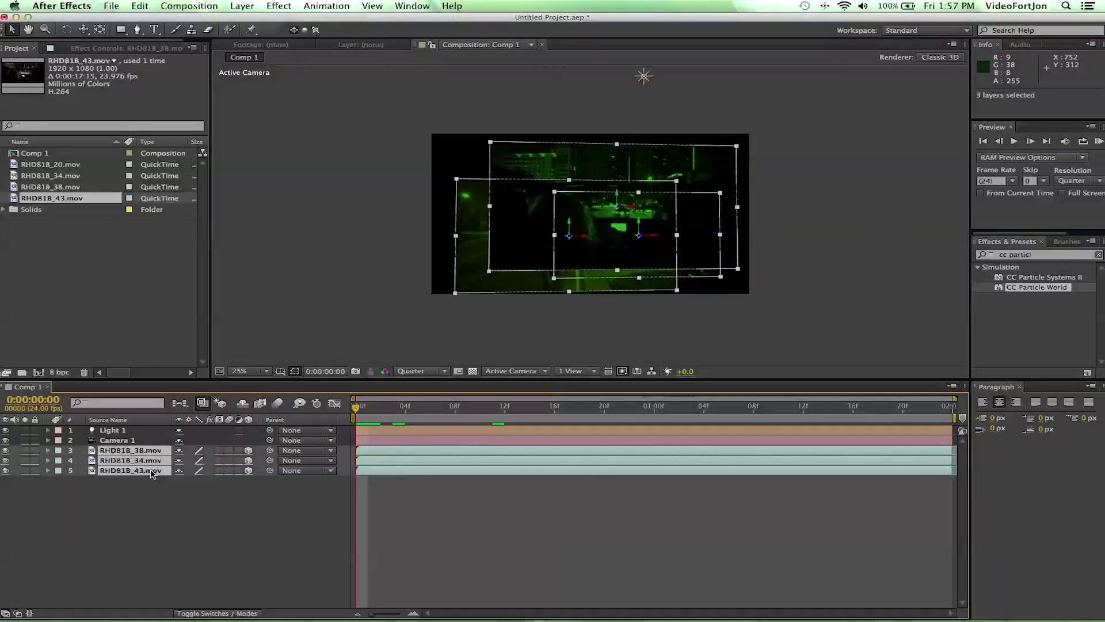
key("a")
key("a")
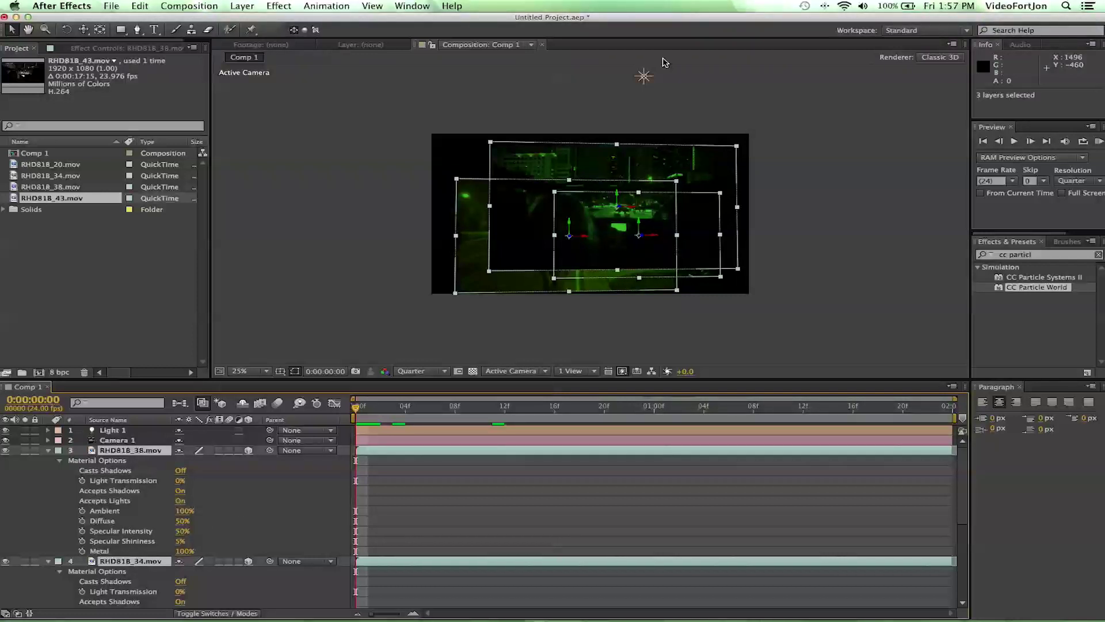
left_click(181, 471)
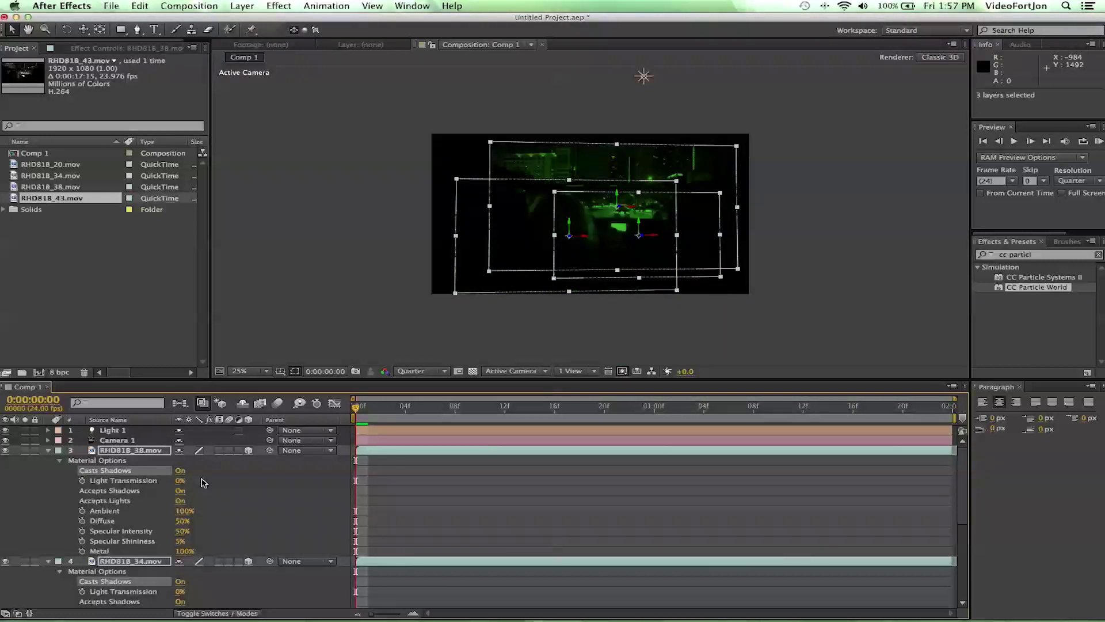
scroll(160, 486, "down", 5)
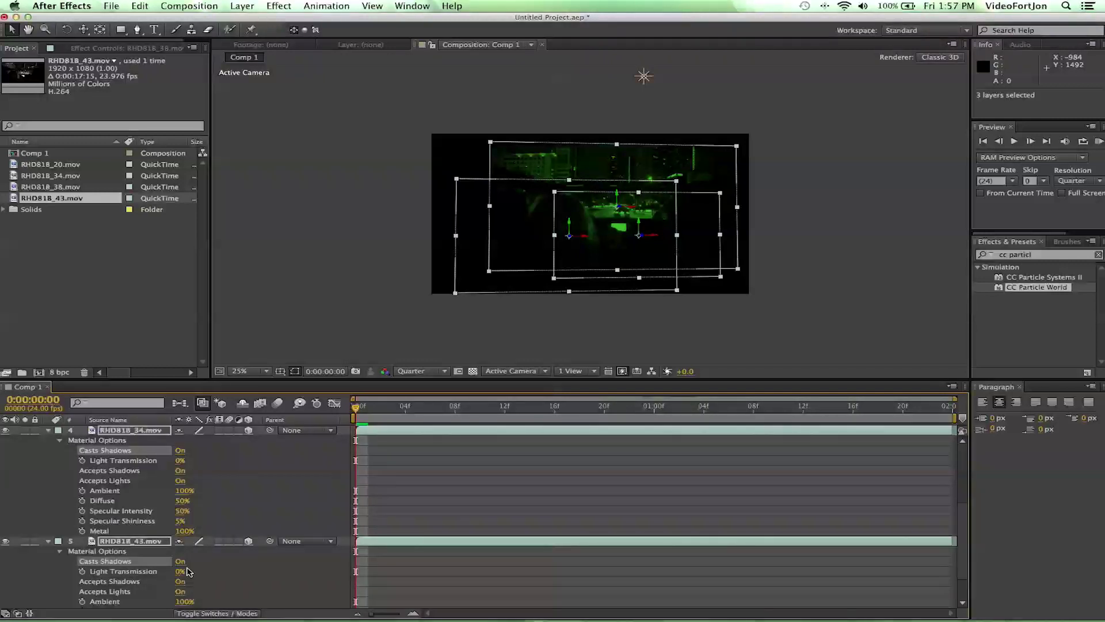
scroll(187, 571, "up", 2)
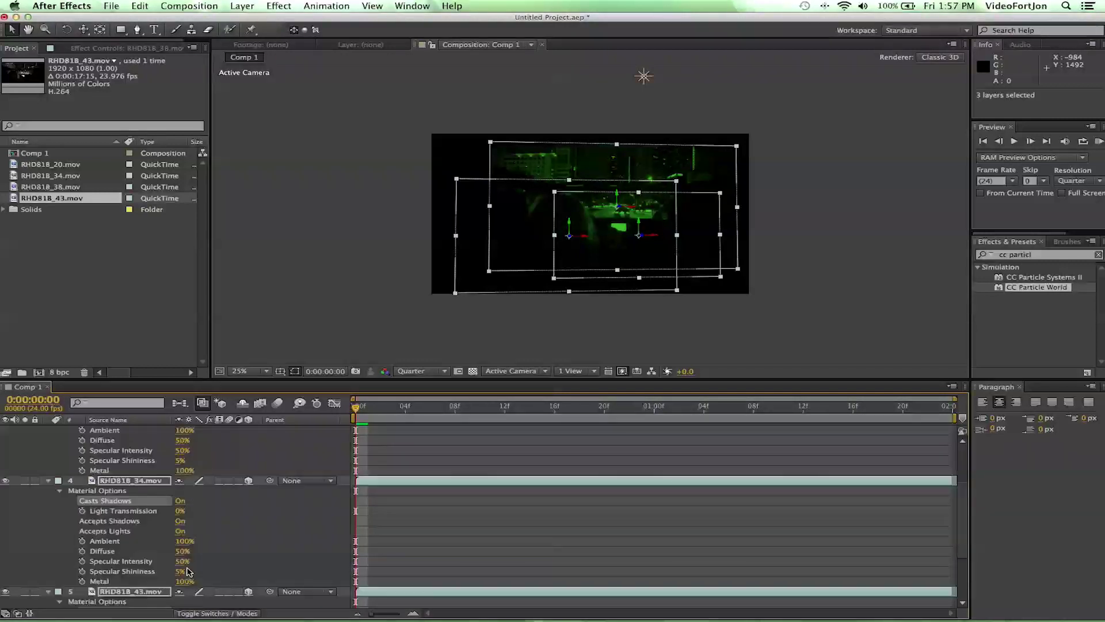
scroll(187, 571, "up", 3)
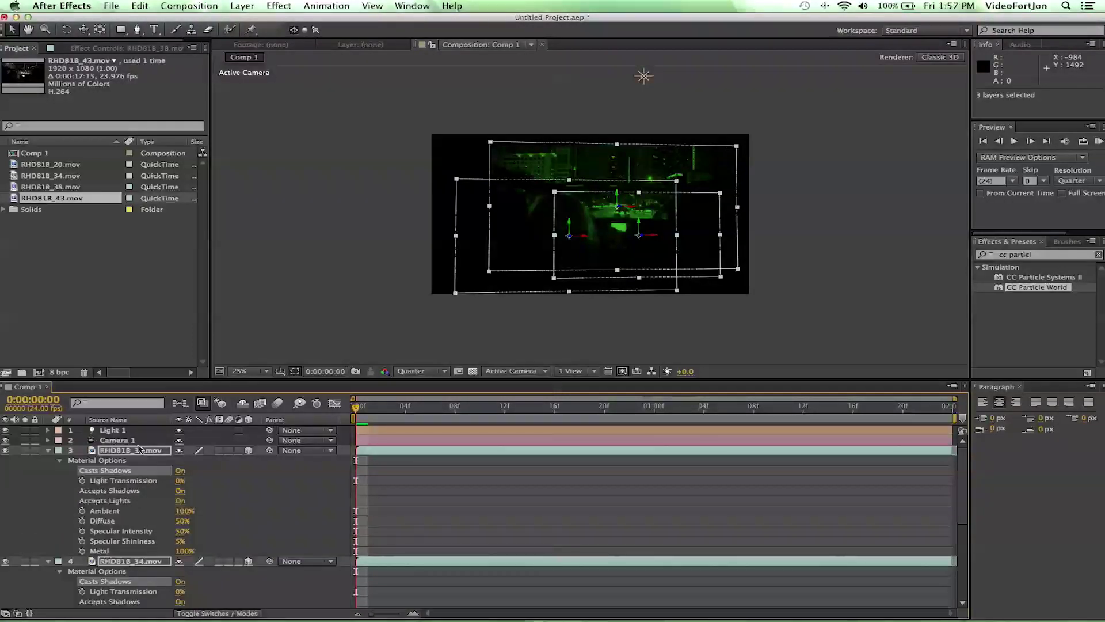
left_click(48, 450)
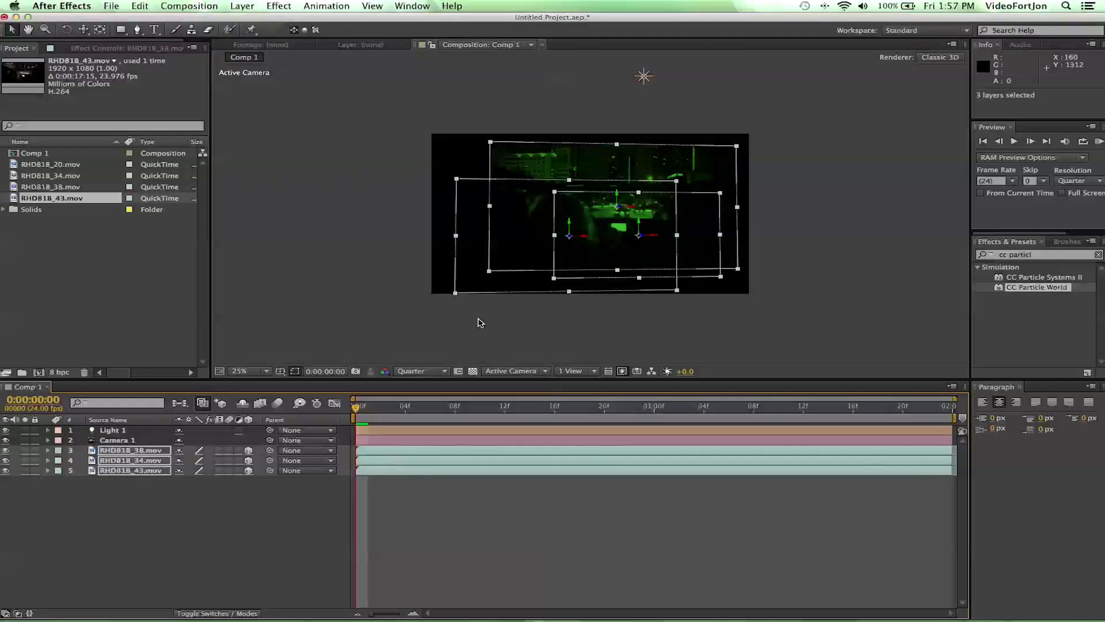
- Go to frame 6 and move Light 1 down and to the left
left_click(361, 408)
mouse_move(361, 408)
left_mouse_down()
mouse_move(486, 419)
mouse_move(520, 439)
mouse_move(518, 421)
mouse_move(349, 413)
left_mouse_up()
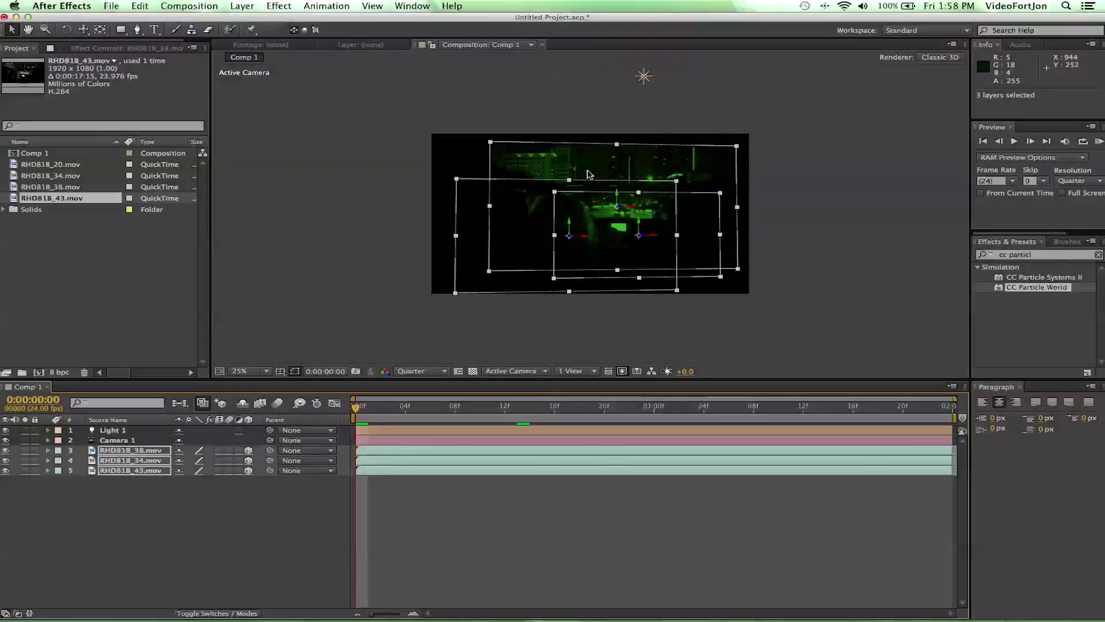
left_click_drag(645, 76, 587, 127)
left_click(604, 198)
- Shift RHD818_43.mov right, then move RHD818_34.mov left and up
left_click_drag(603, 198, 627, 190)
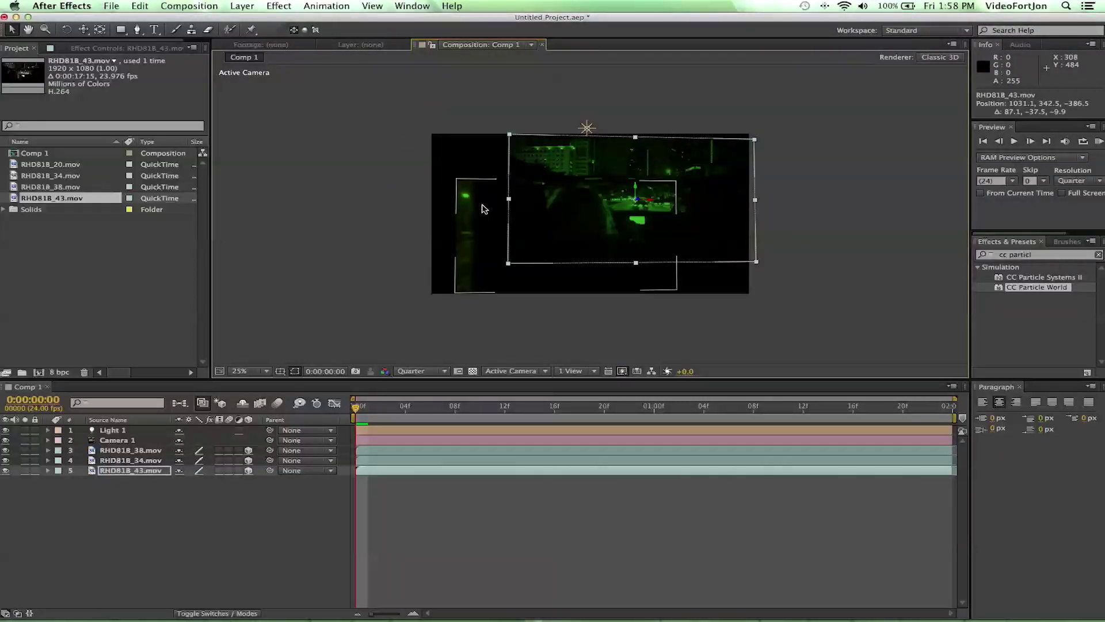
left_click_drag(584, 198, 628, 191)
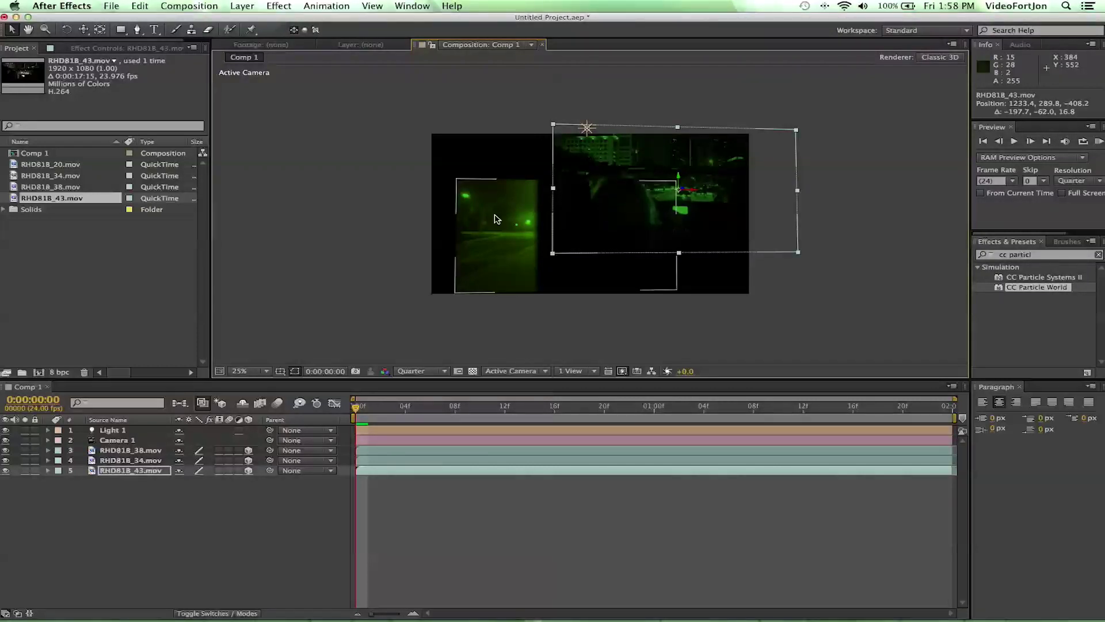
left_click_drag(476, 239, 489, 213)
left_click_drag(596, 214, 590, 148)
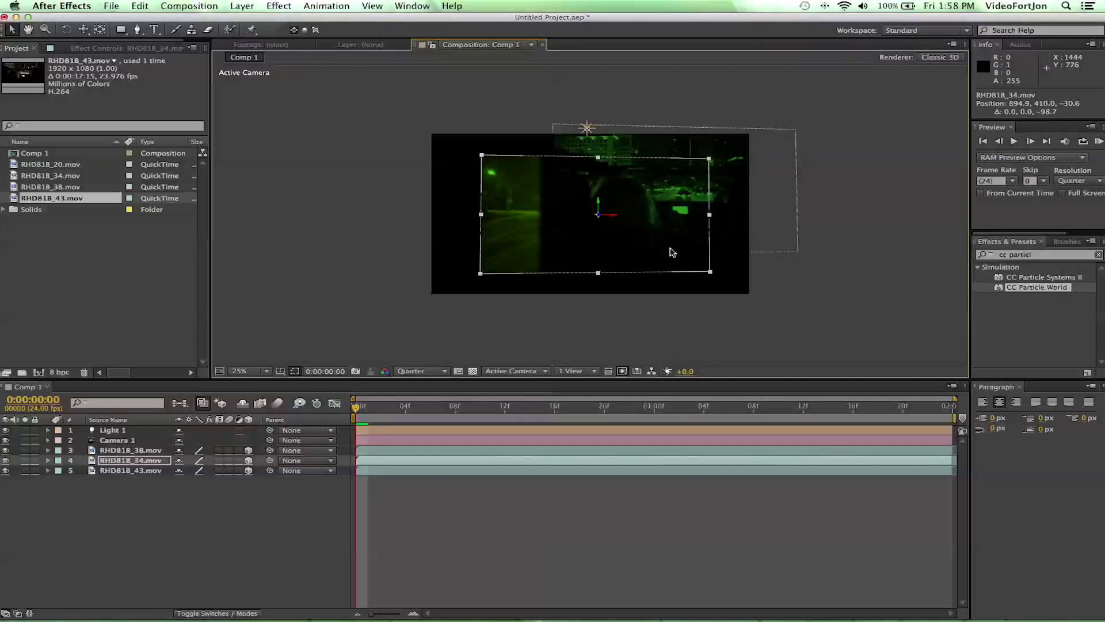
- Refine the clips' overlap, raising RHD818_38.mov to 1202.9, 168.8, −631.0
left_click_drag(730, 195, 483, 201)
left_click_drag(614, 224, 663, 244)
left_click_drag(709, 205, 562, 271)
left_click_drag(653, 199, 637, 145)
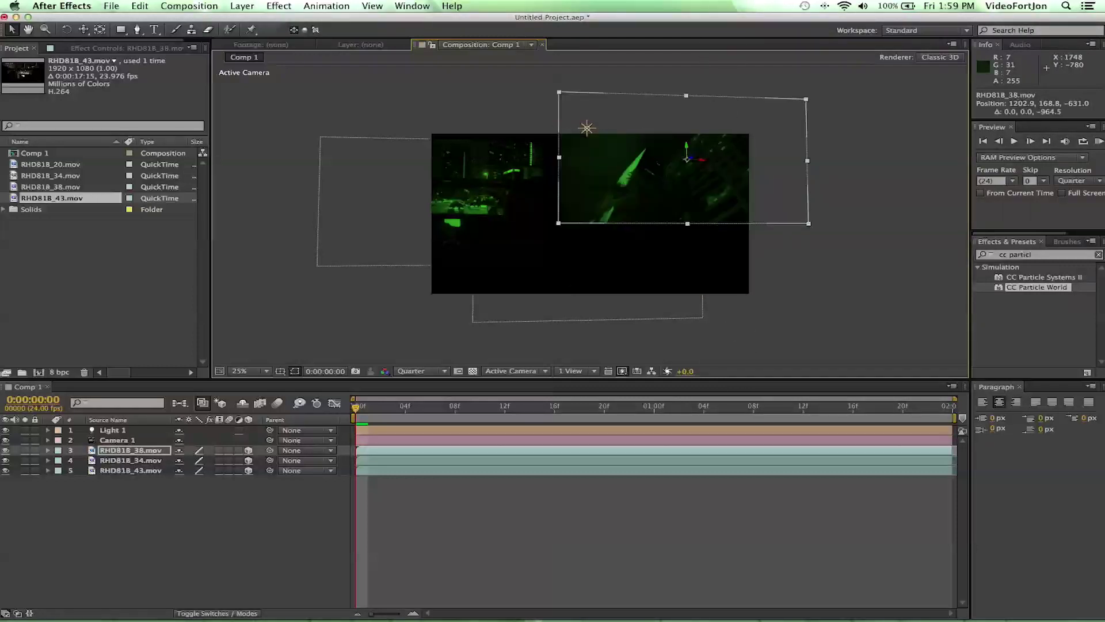